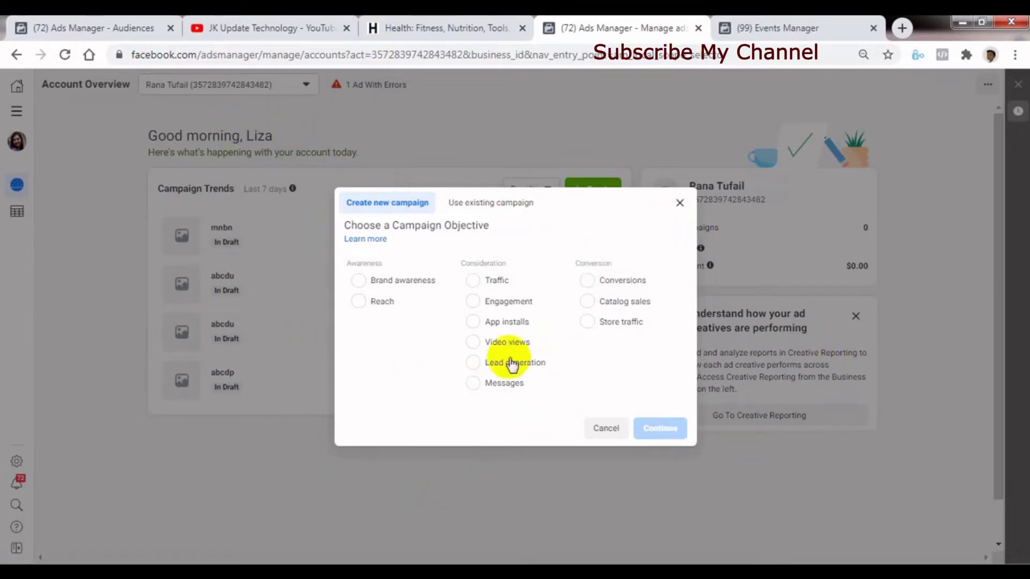
Compare the funnel chart's TOF, MOF and BOF objective categories with the Ads Manager campaign objectives and the audience types on offer
key("alt+Tab")
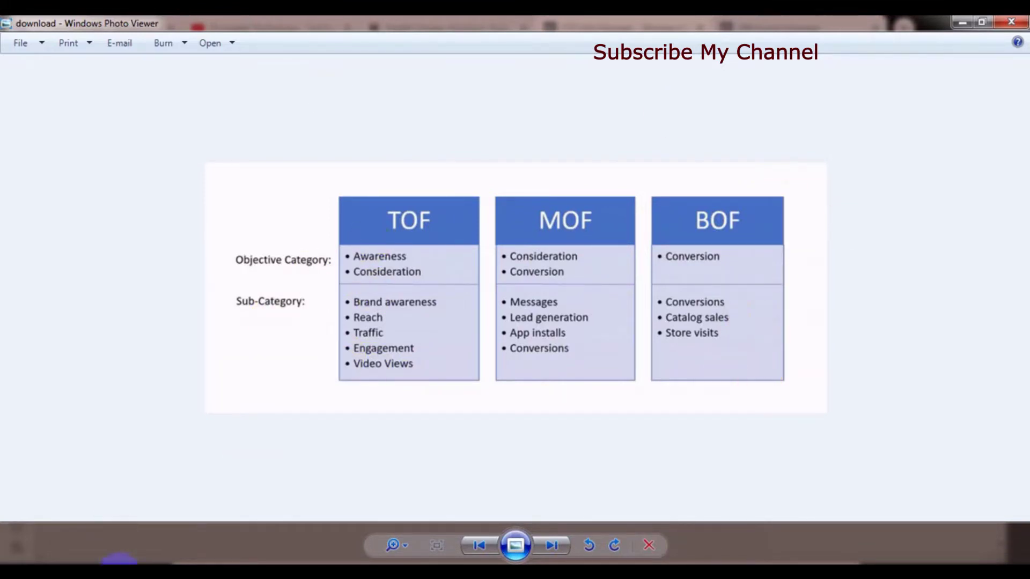
key("alt+Tab")
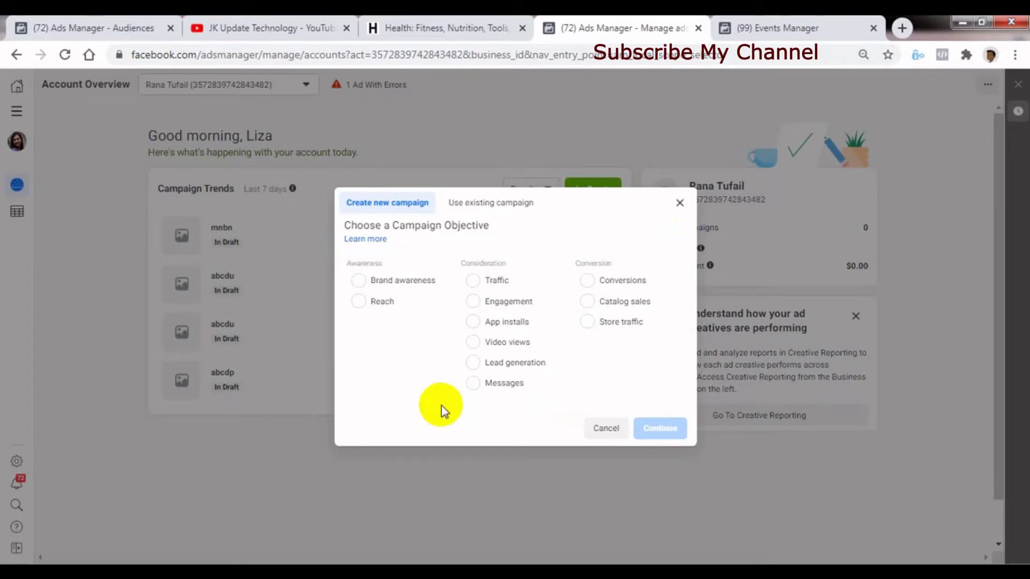
left_click(88, 25)
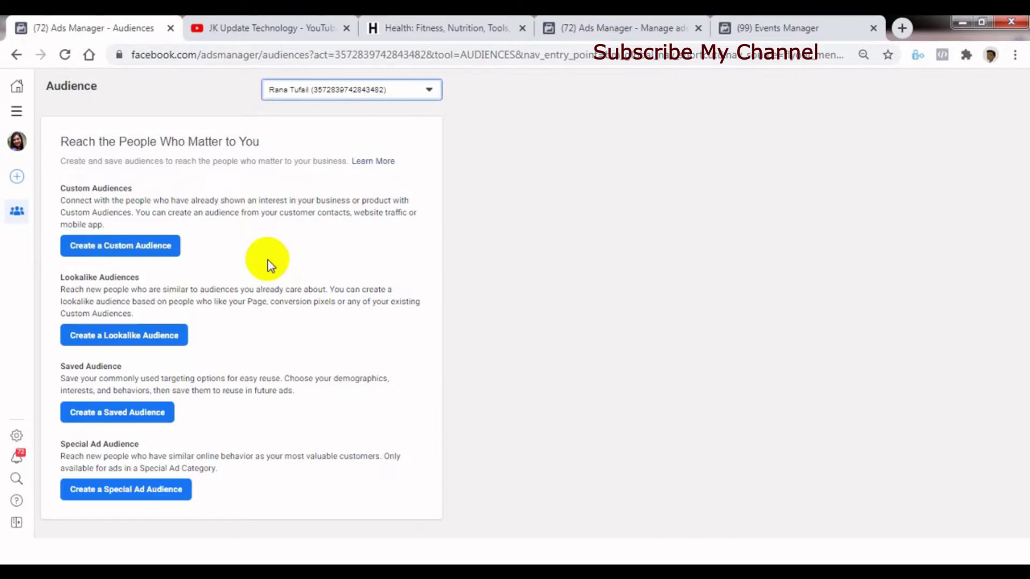
left_click(636, 30)
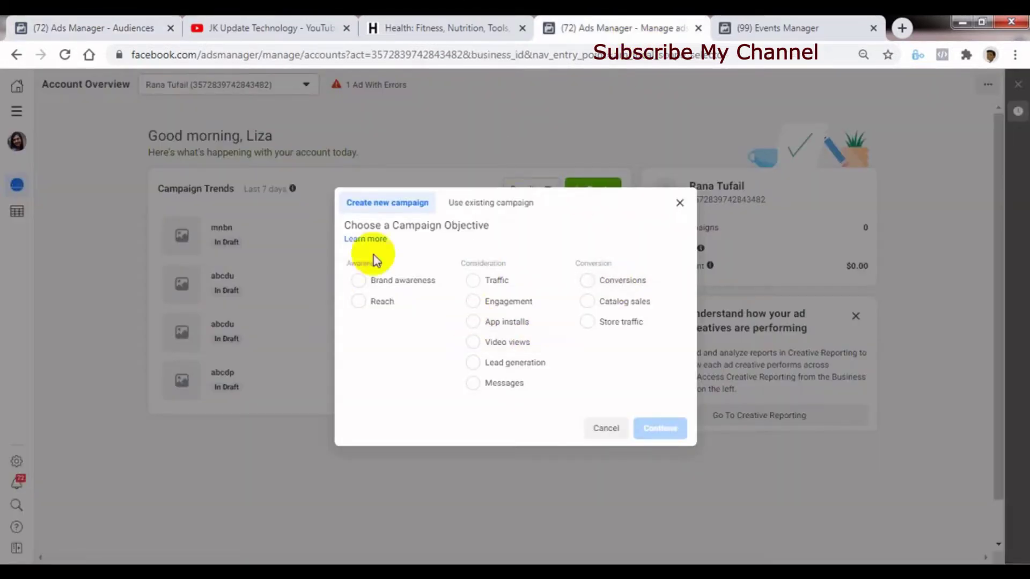
left_click(24, 27)
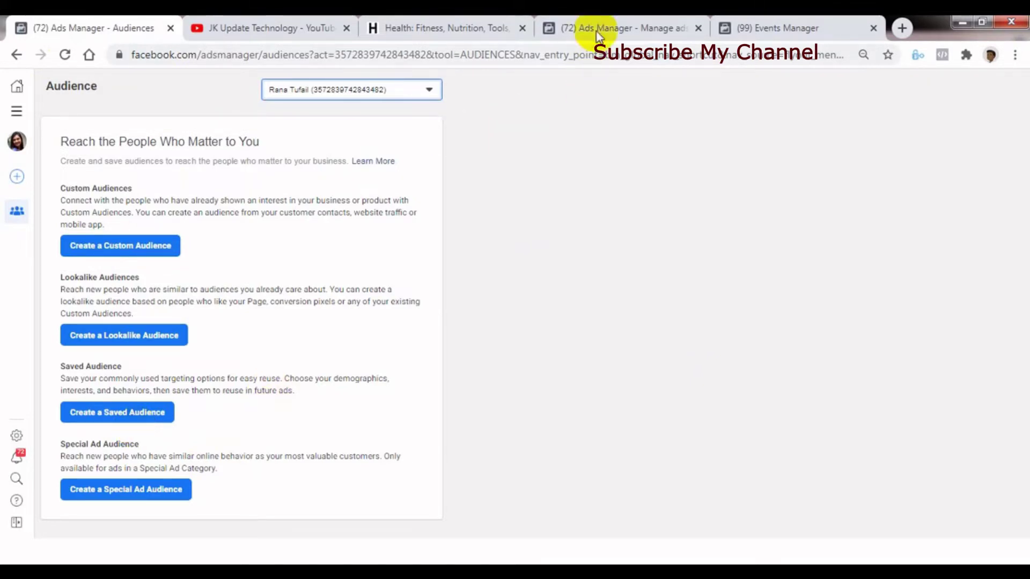
left_click(611, 30)
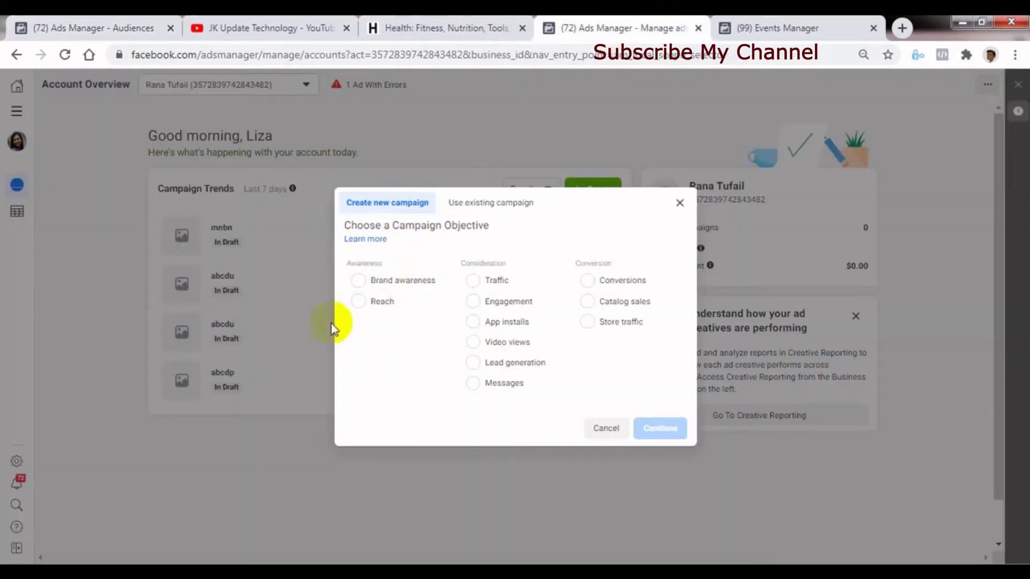
left_click(118, 27)
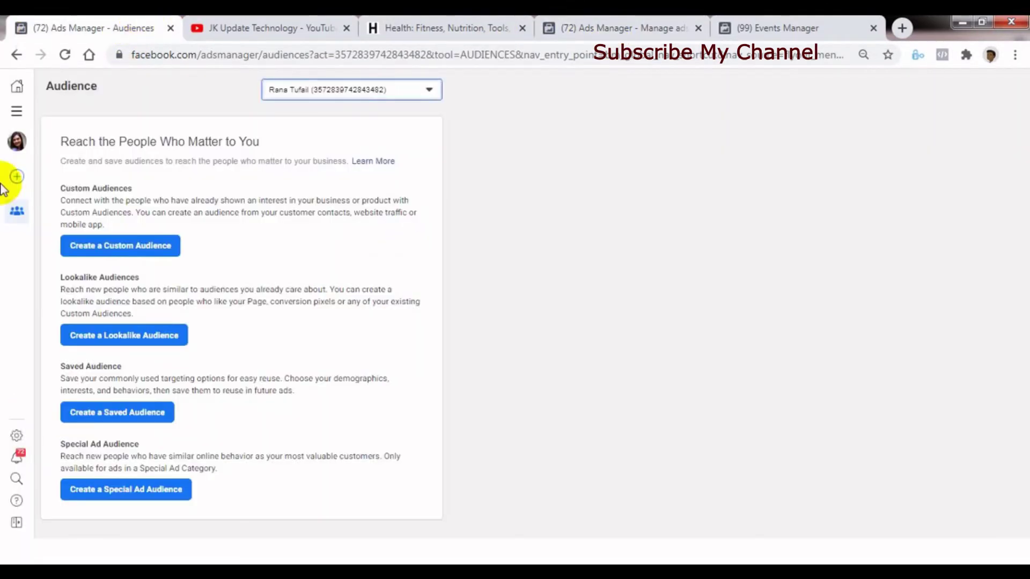
Open the saved audience form, review its location, age, gender, language and detailed targeting options, and cancel without creating it
left_click(128, 412)
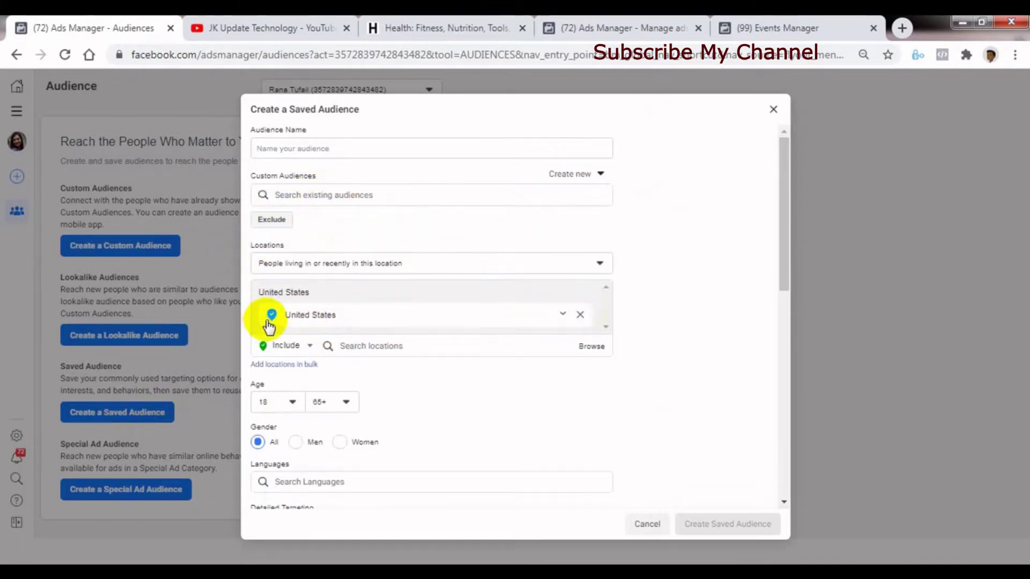
left_click_drag(783, 275, 780, 311)
scroll(780, 311, "down", 2)
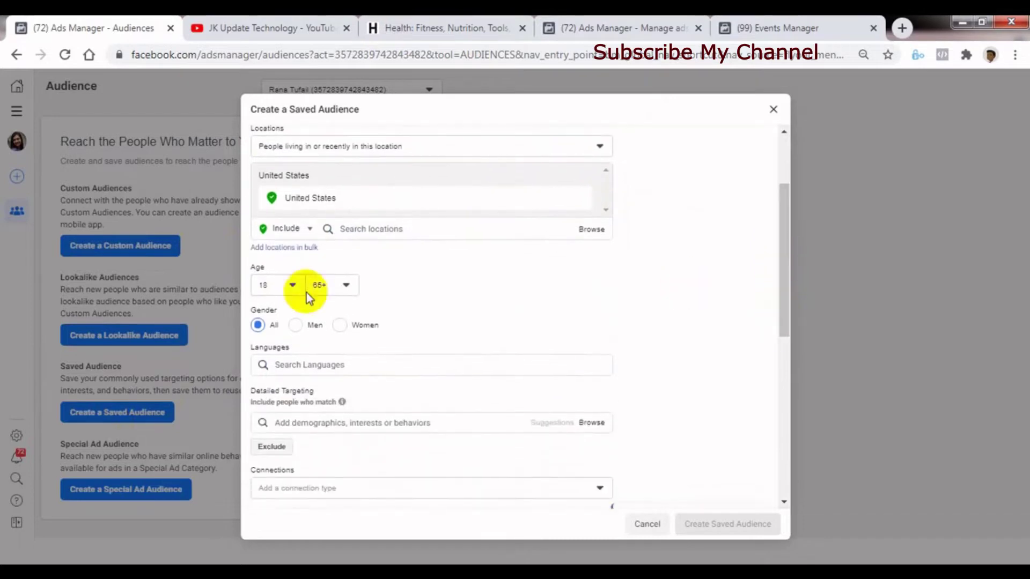
mouse_move(328, 317)
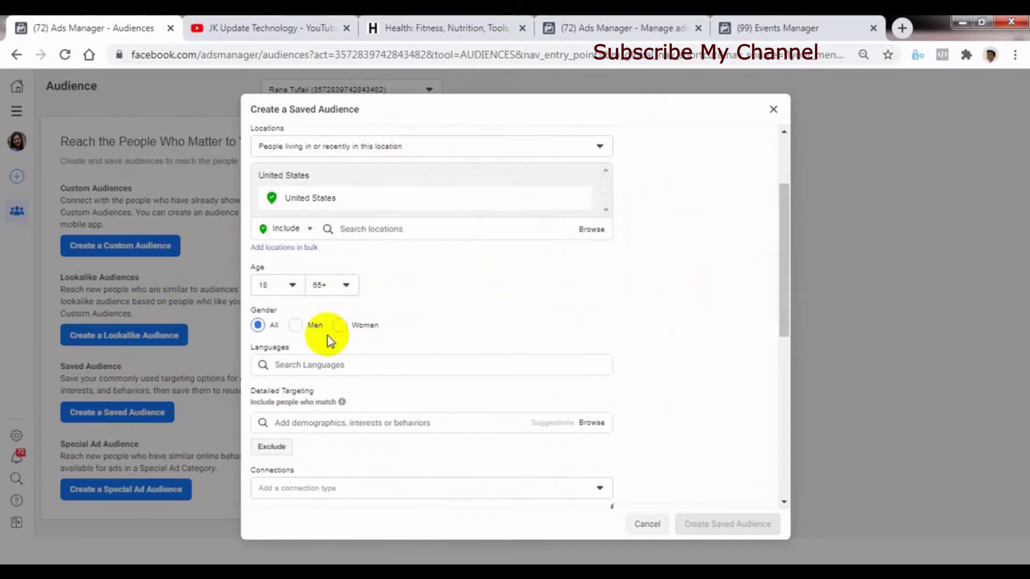
left_click(778, 322)
left_click_drag(778, 322, 770, 349)
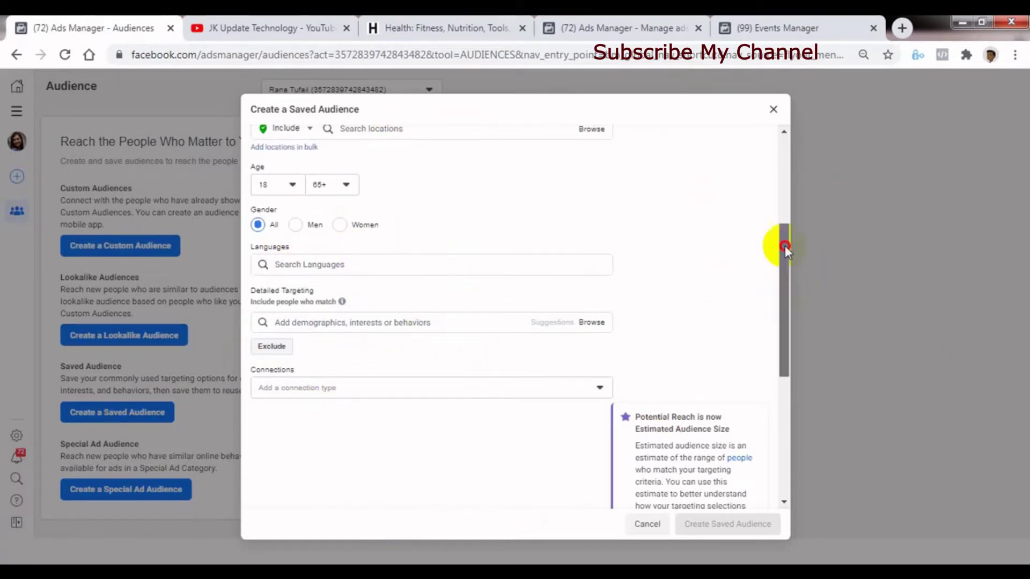
left_click_drag(786, 246, 710, 94)
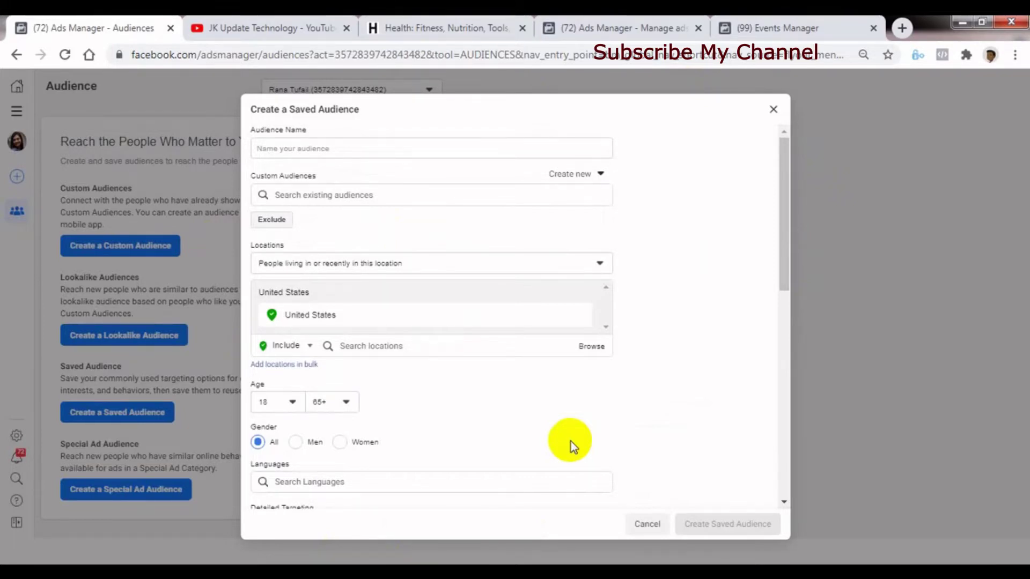
left_click(647, 523)
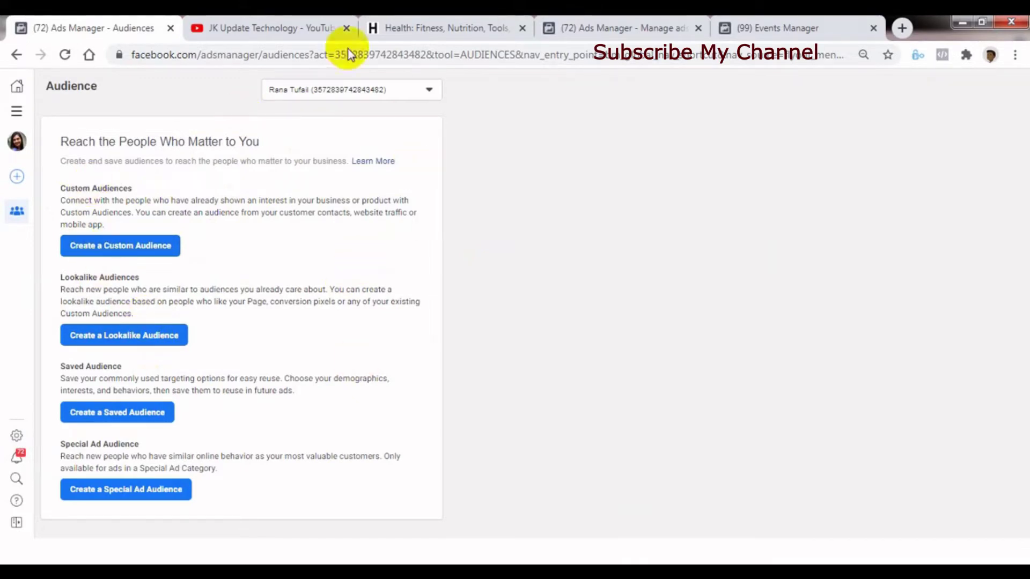
Switch to YouTube to view the JK Update Technology channel's uploaded videos and return to the Ads Manager Audiences page
left_click(271, 27)
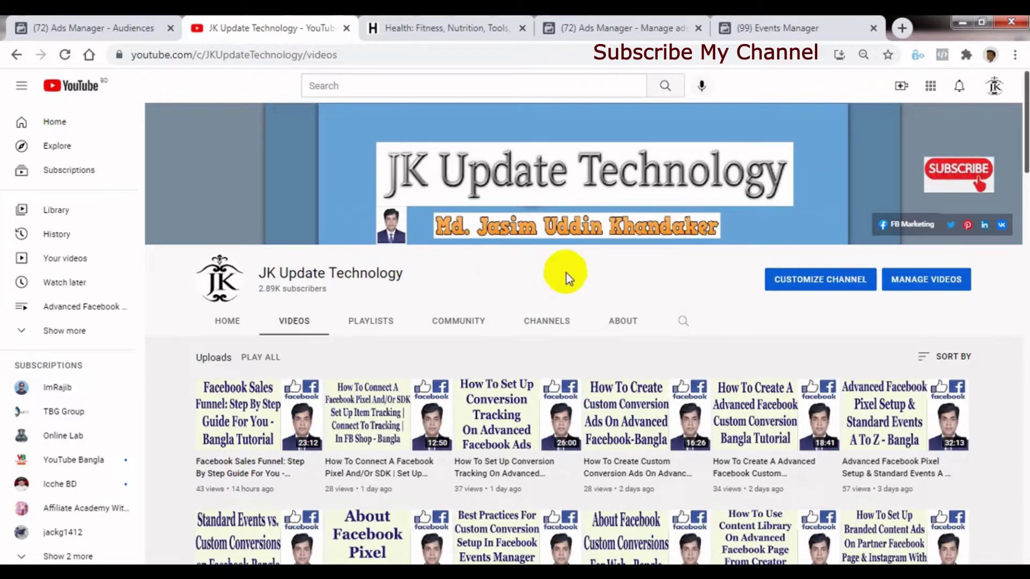
left_click(682, 321)
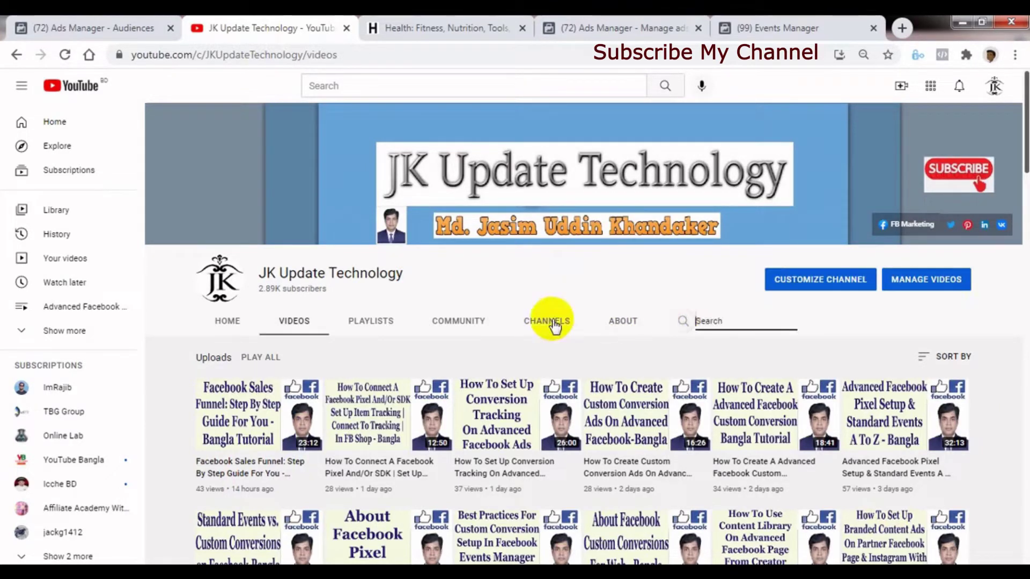
left_click(575, 275)
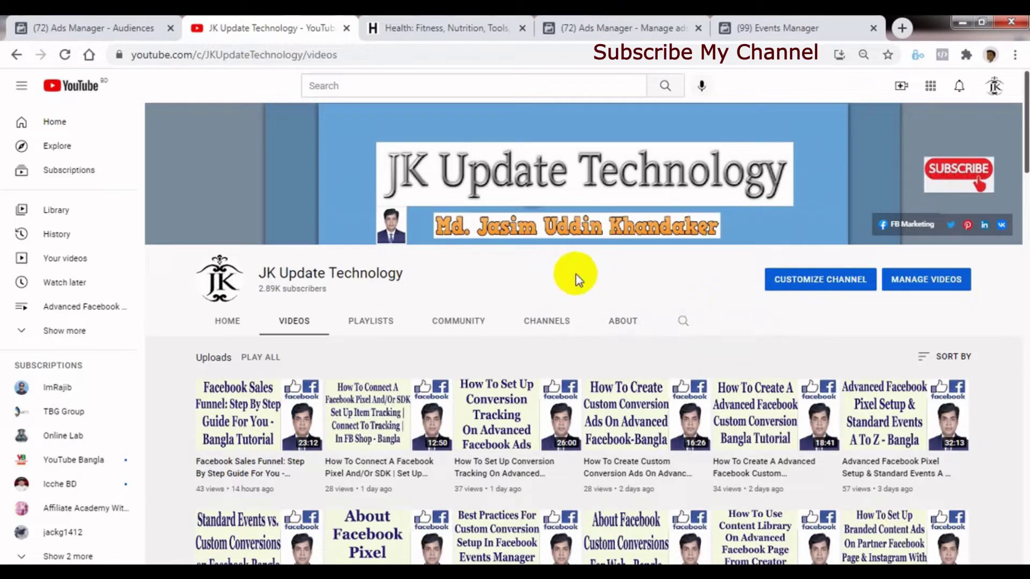
left_click(40, 27)
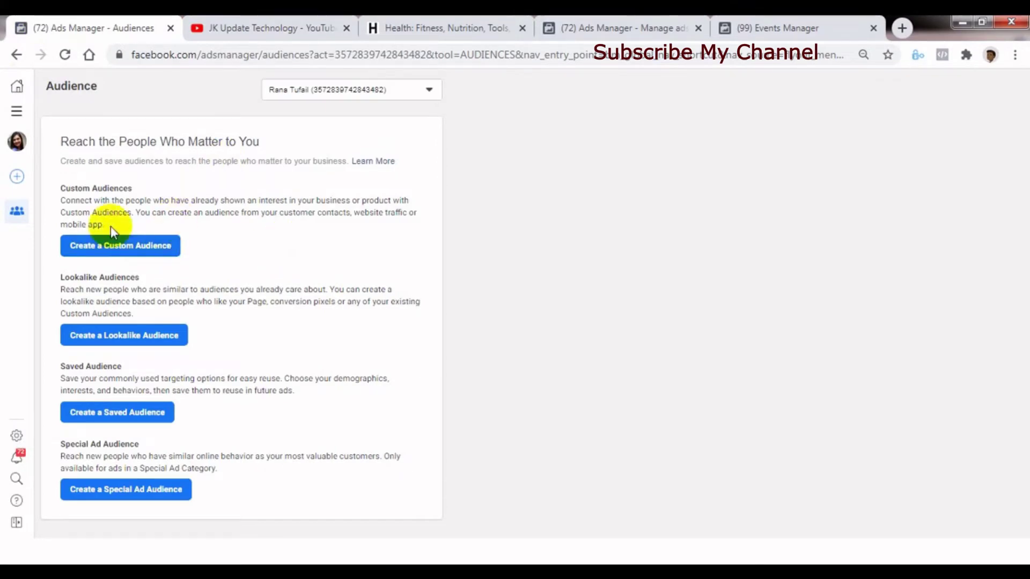
Review the available custom audience sources without selecting one, and look over the campaign objectives before returning to the Audiences page
left_click(136, 256)
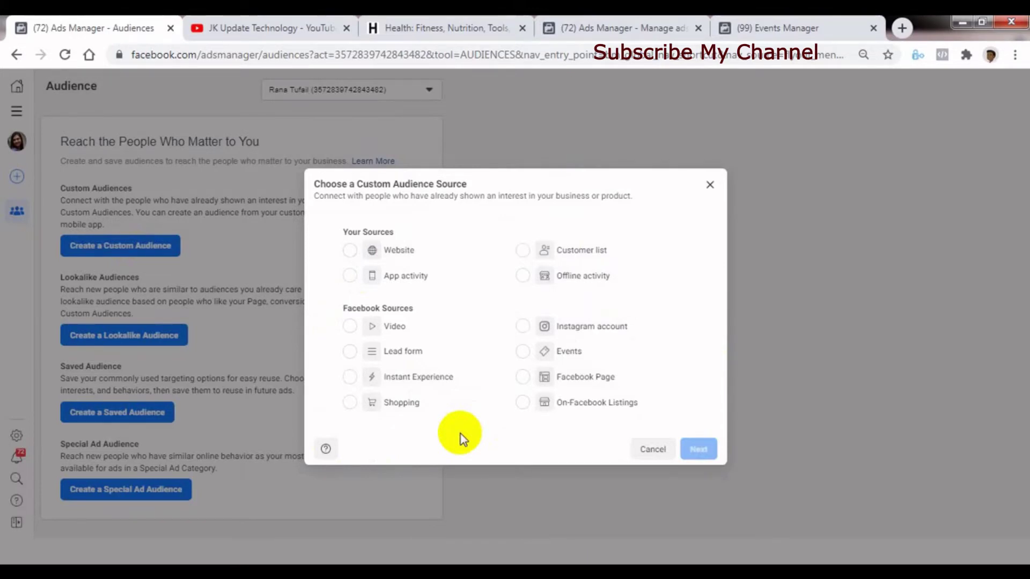
left_click(709, 185)
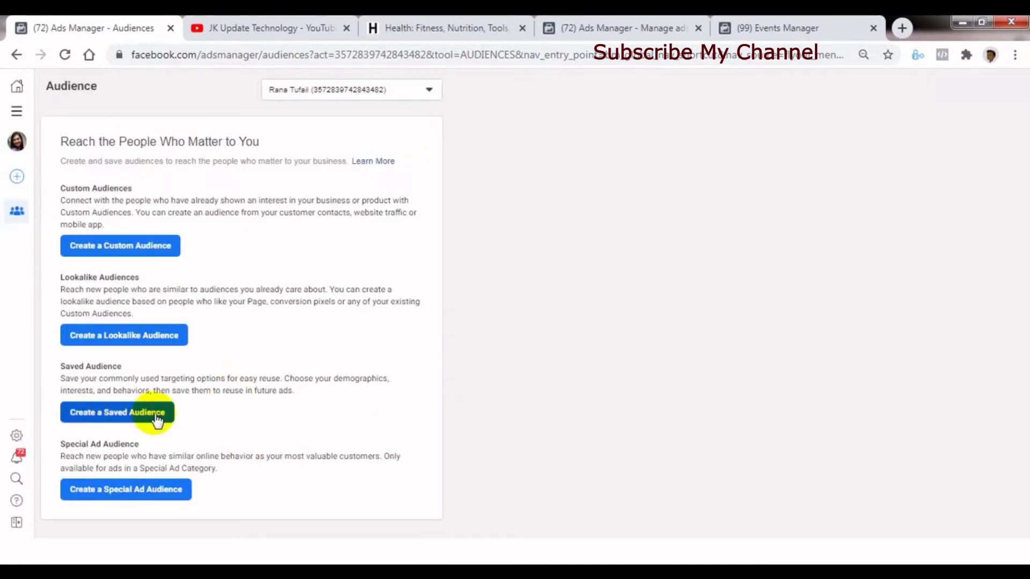
left_click(592, 28)
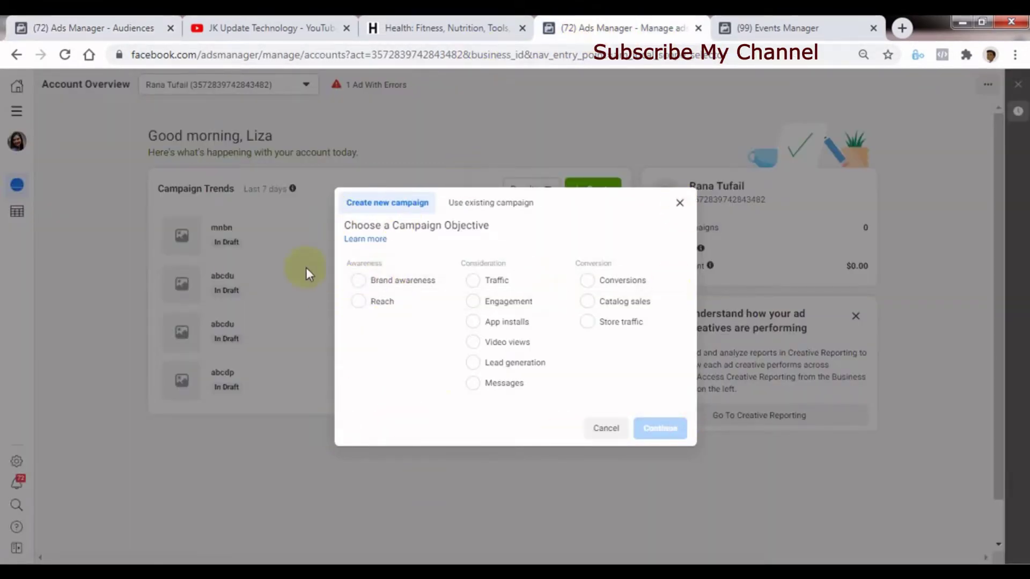
left_click(103, 27)
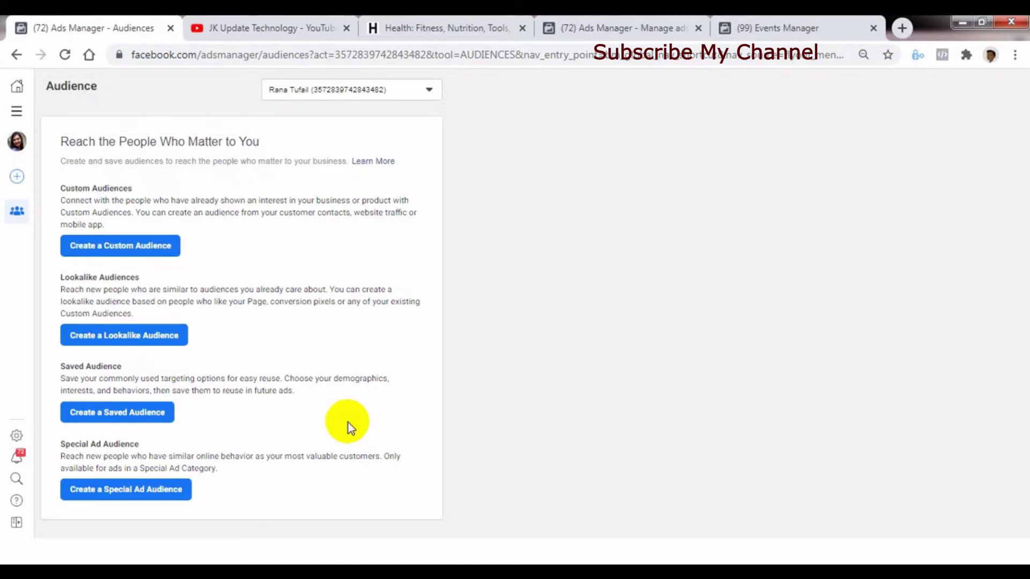
Look over the health.com homepage and the blogger-blog pixel's overview in Events Manager
left_click(427, 28)
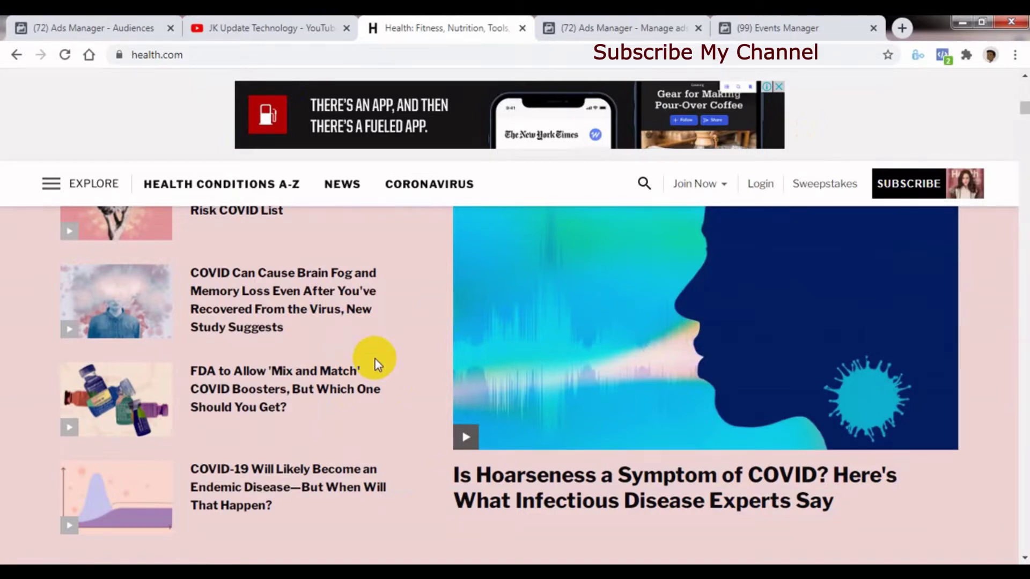
left_click(793, 27)
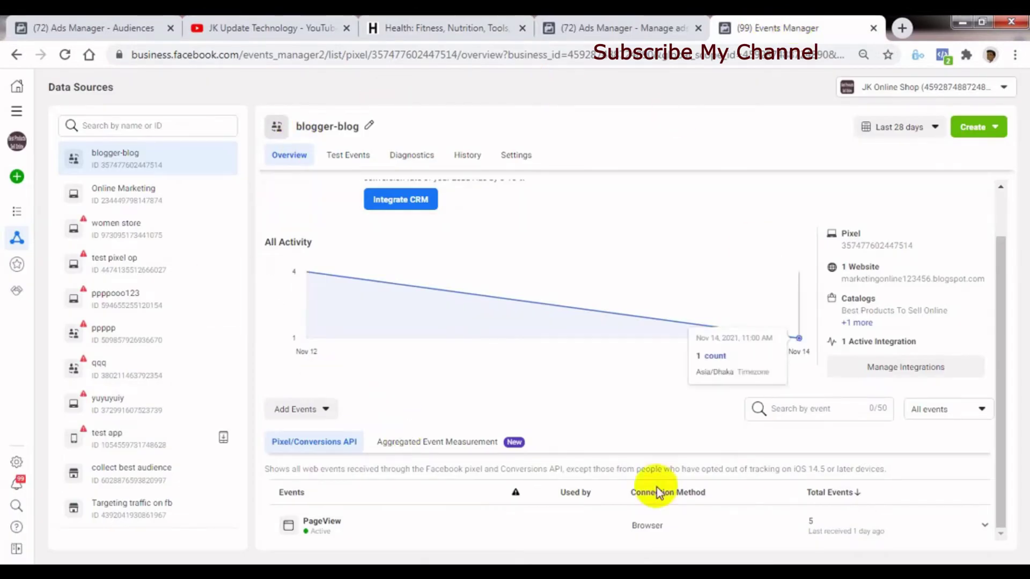
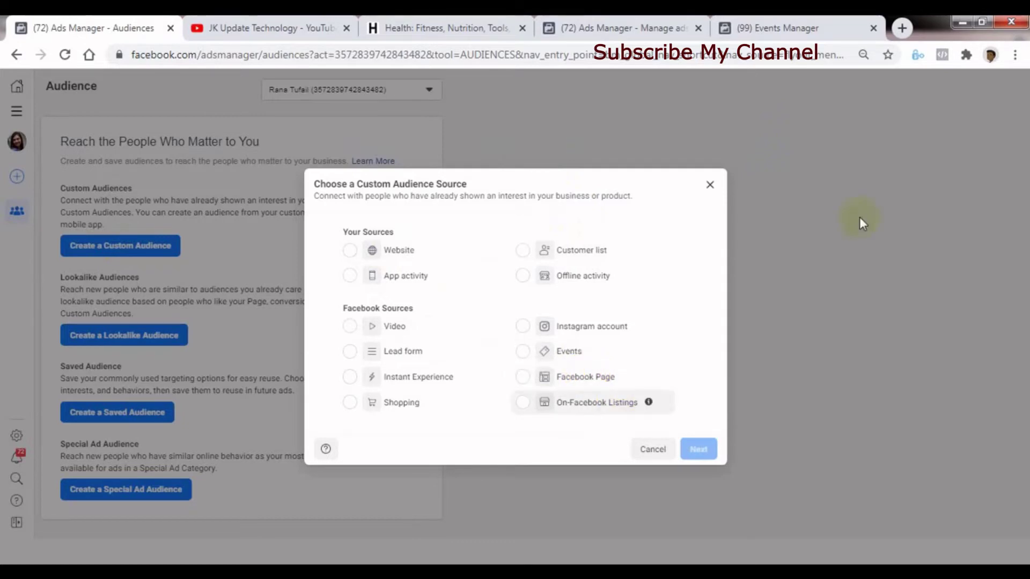
Choose Website as the custom audience source and continue to the website custom audience setup
left_click(576, 251)
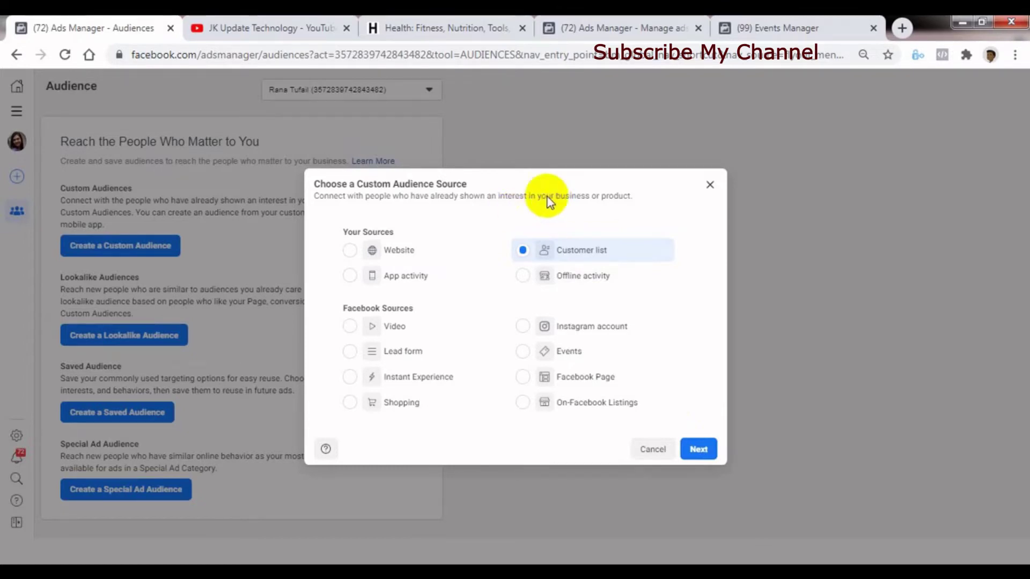
left_click(365, 278)
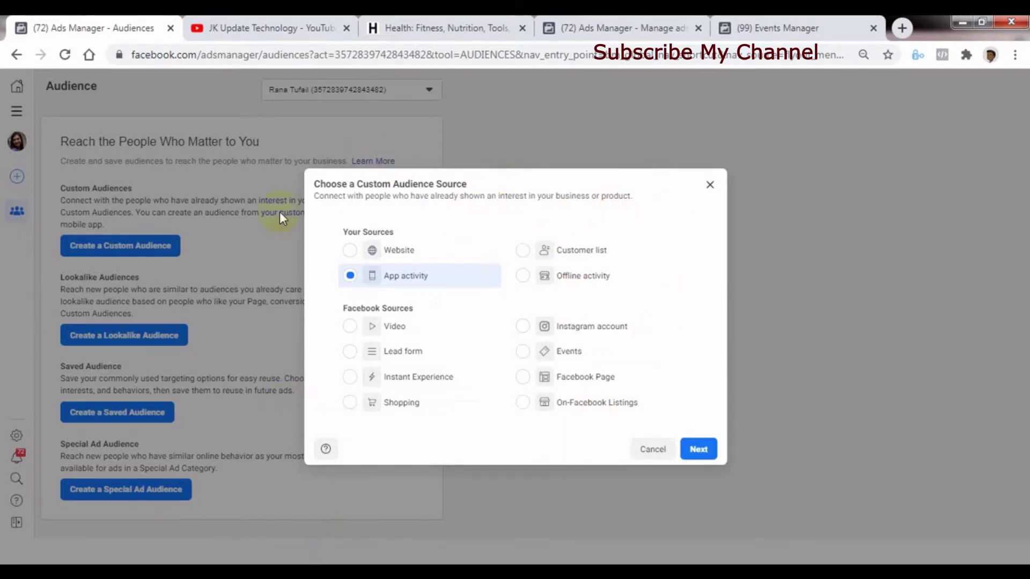
left_click(351, 250)
left_click(711, 455)
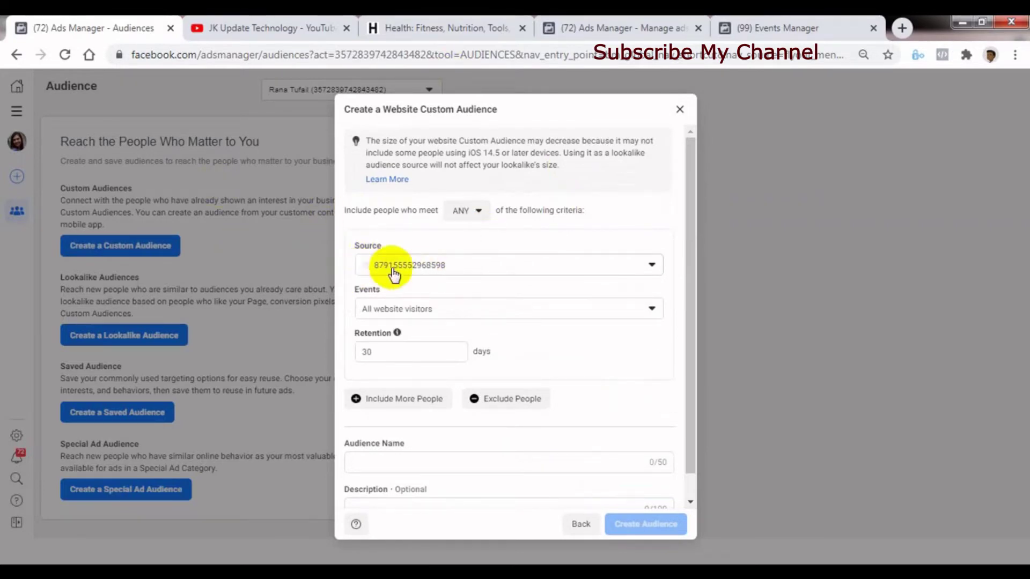
Check the pixel source available for the website custom audience against the data sources listed in Events Manager
left_click(453, 271)
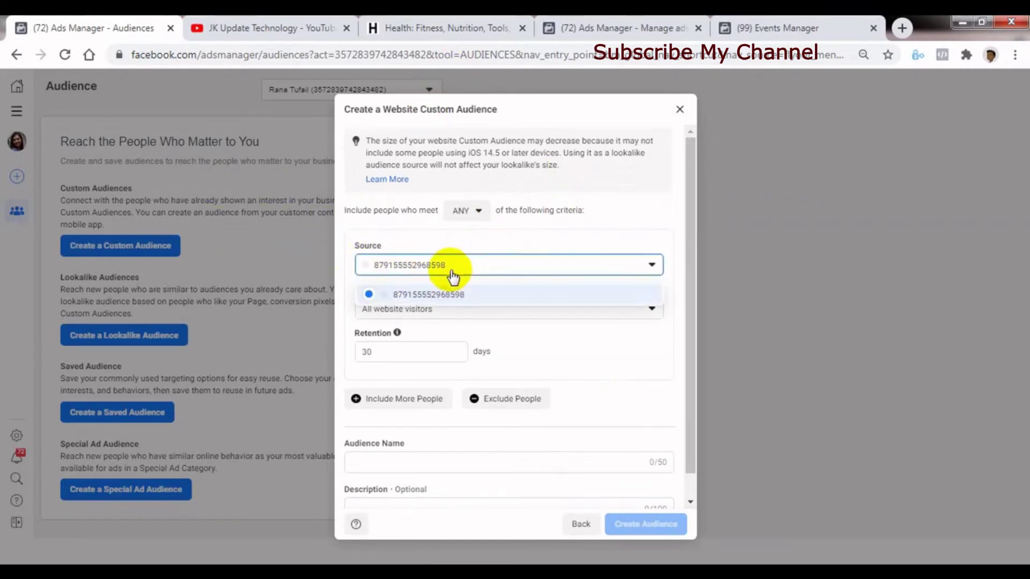
left_click(461, 192)
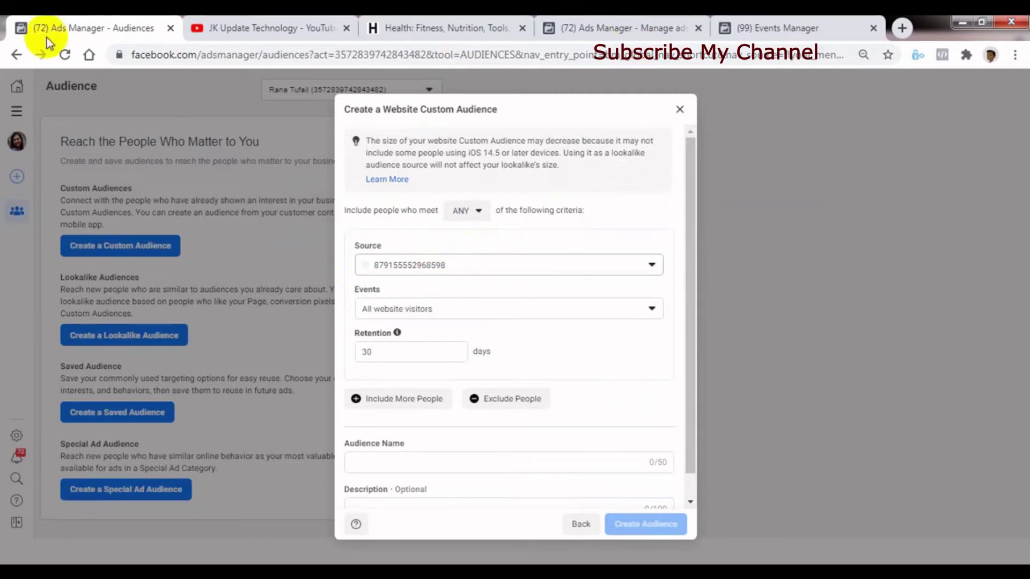
left_click(858, 28)
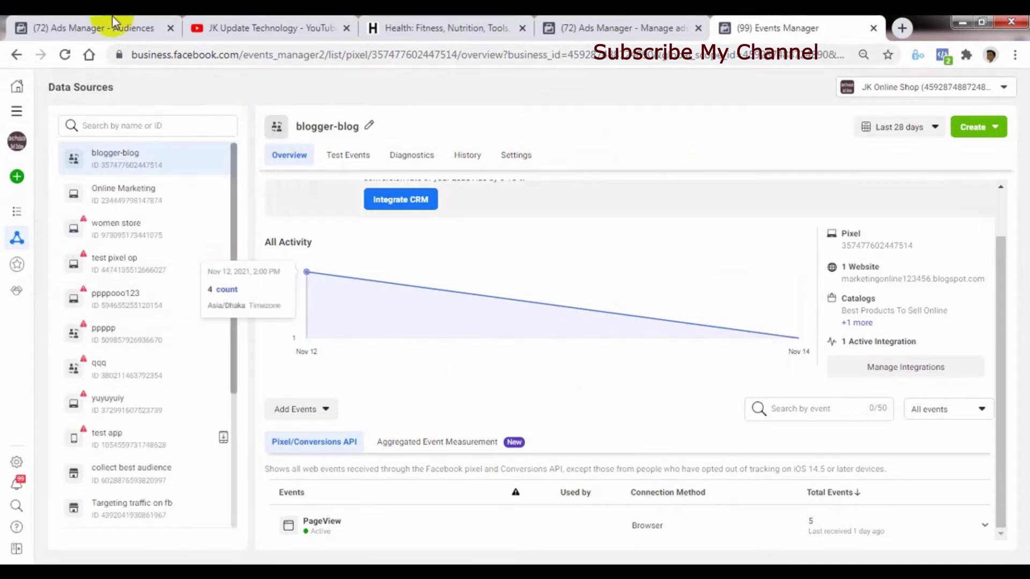
left_click(80, 27)
left_click(779, 28)
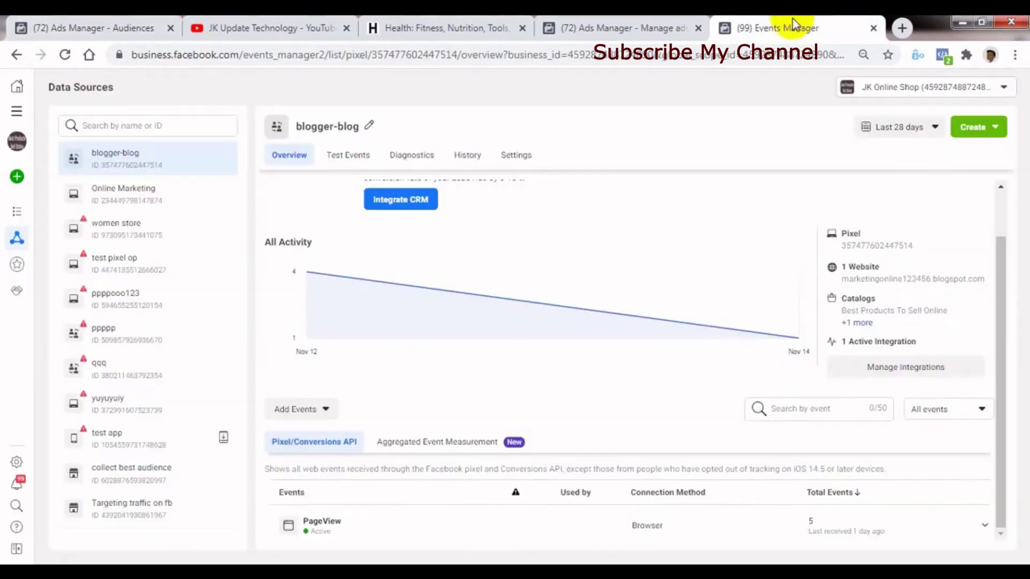
left_click(100, 28)
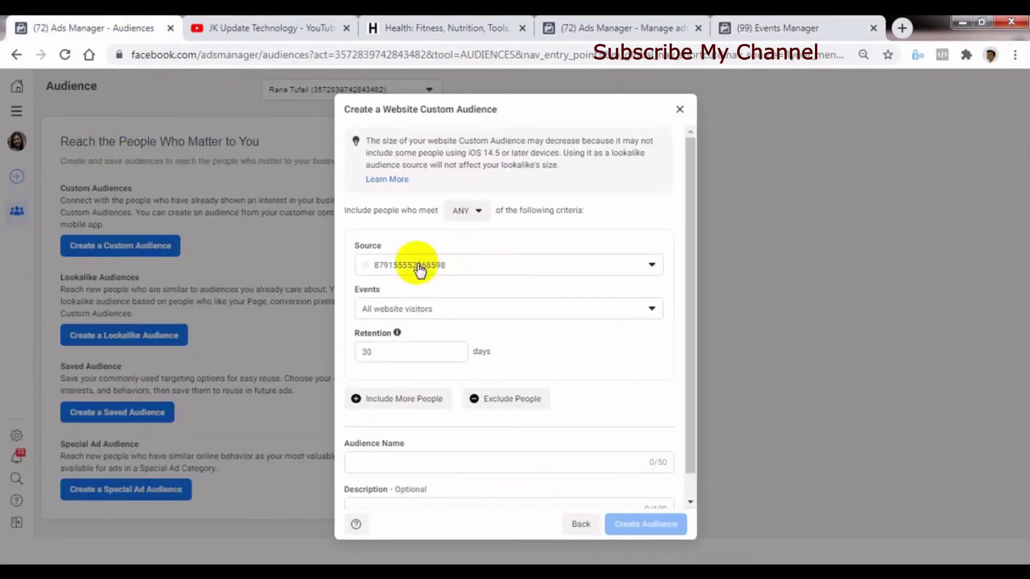
left_click(439, 266)
left_click(455, 289)
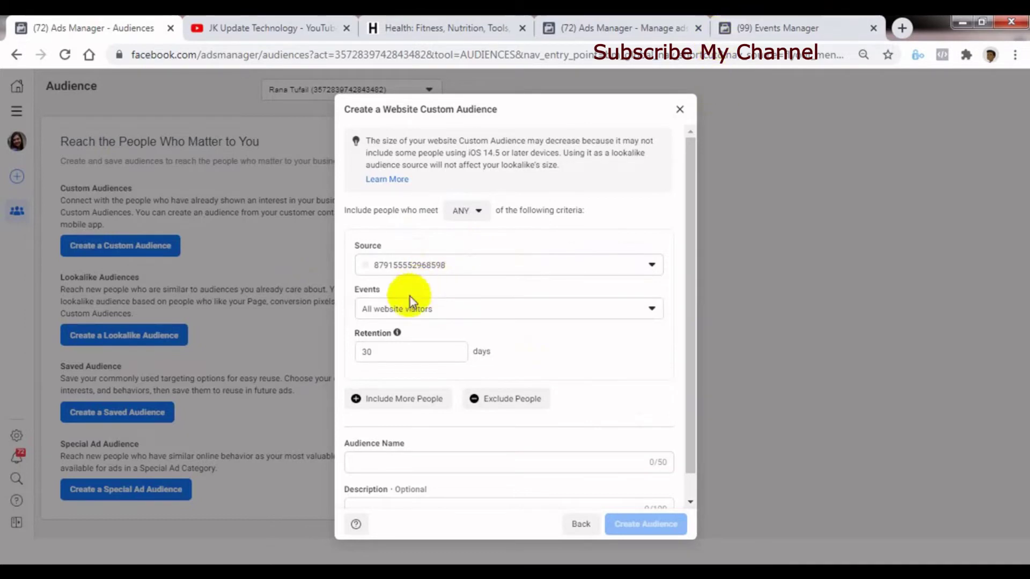
left_click(794, 27)
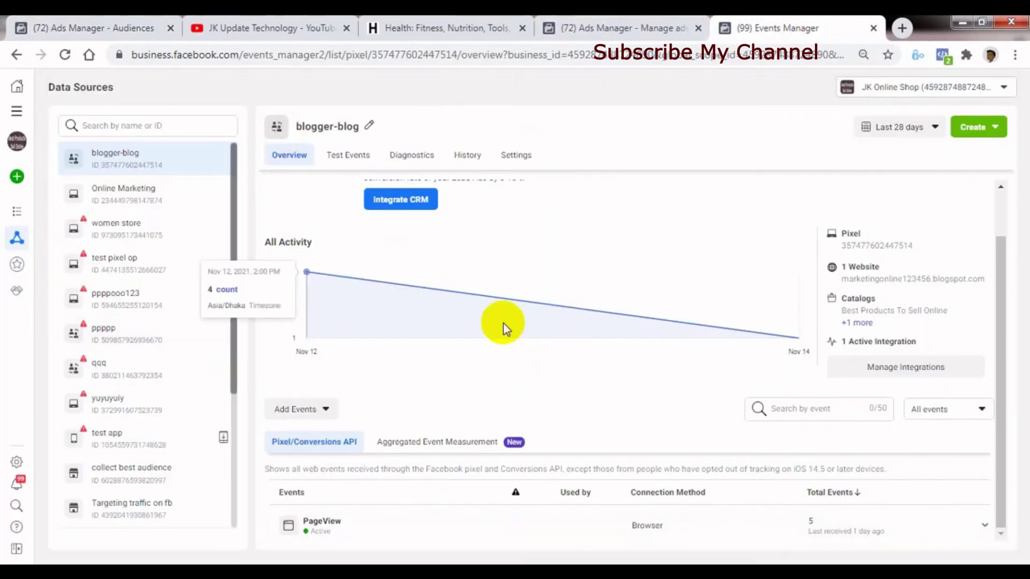
left_click(91, 27)
Try the events for people who visited specific web pages and visitors by time spent, and return to All website visitors
left_click(426, 313)
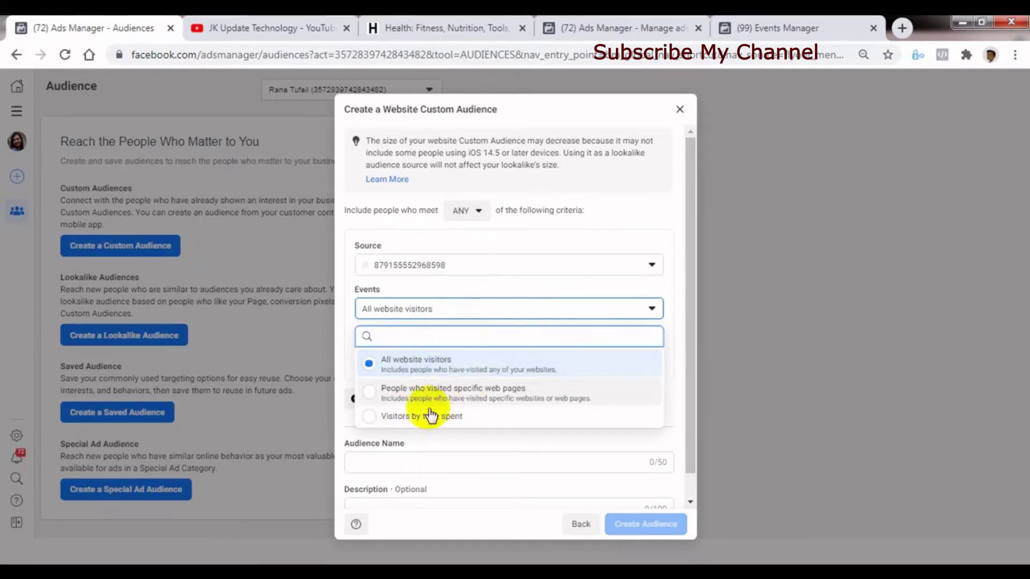
left_click(477, 399)
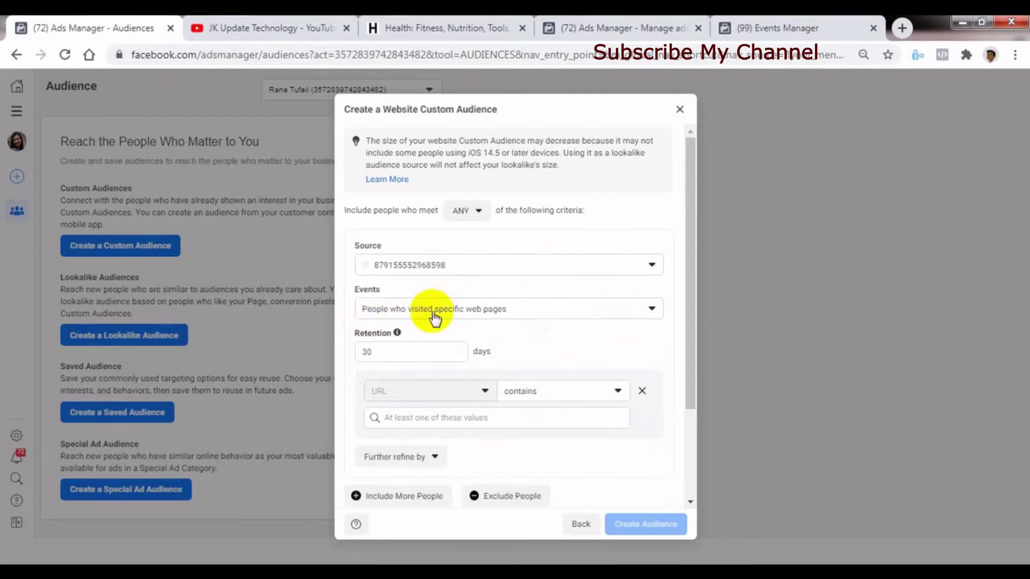
left_click(504, 314)
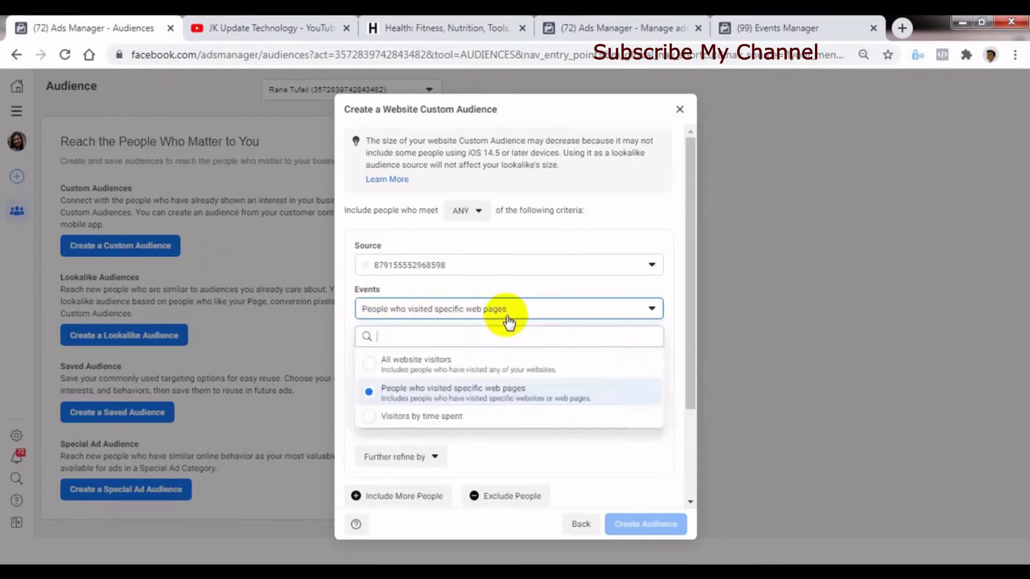
left_click(427, 422)
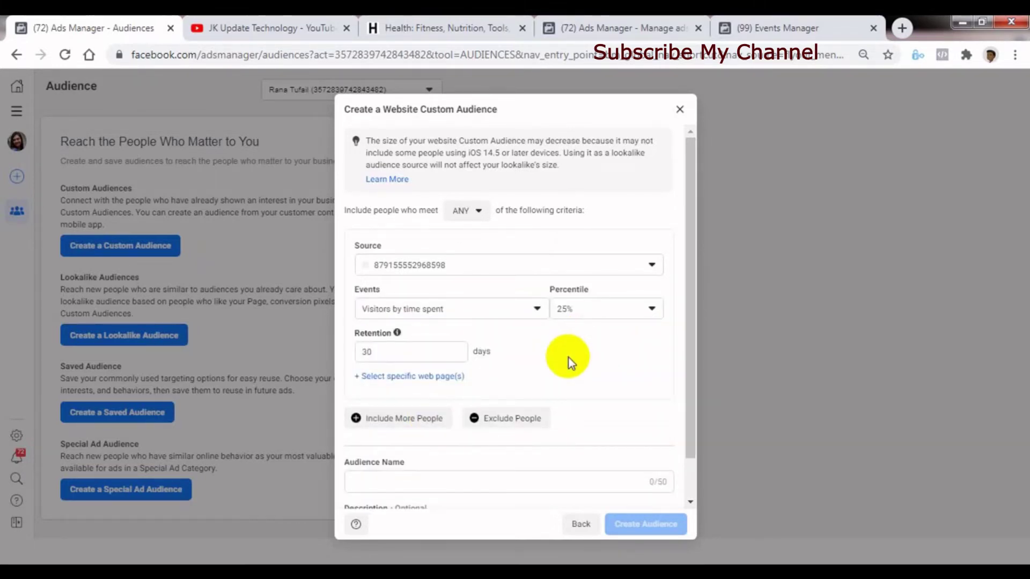
left_click(418, 304)
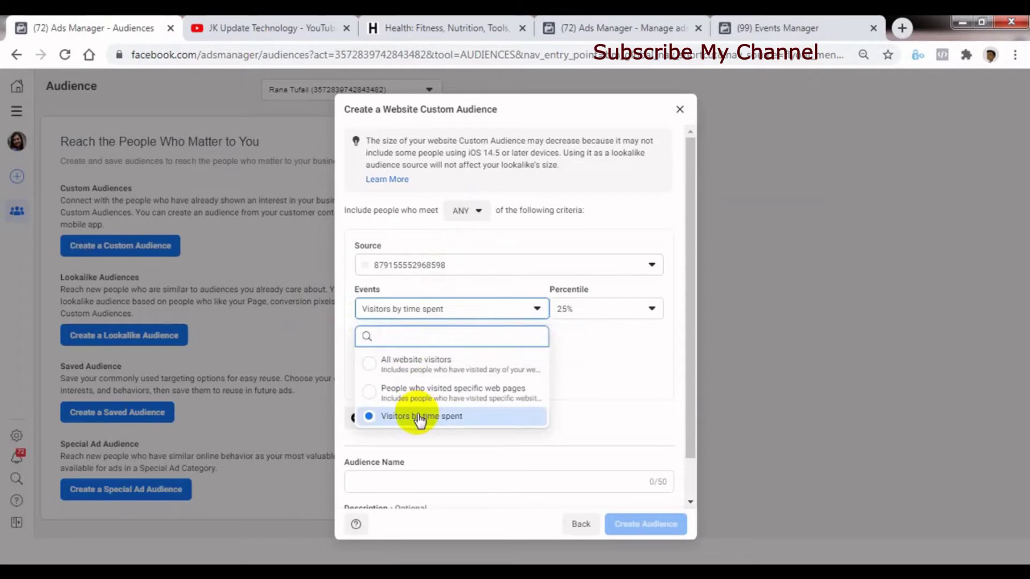
left_click(419, 364)
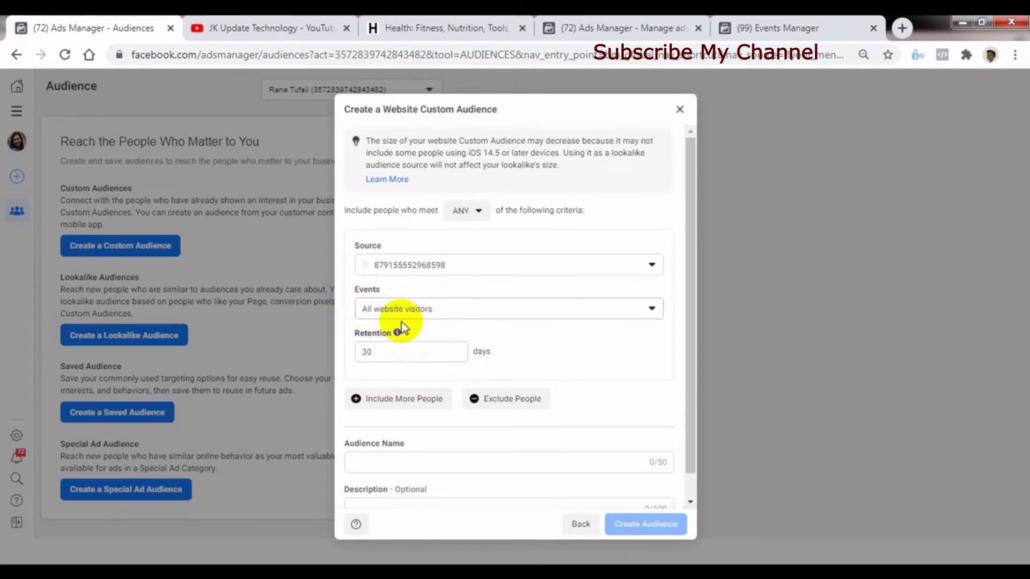
Set the retention period for all website visitors to 60 days
left_click(391, 351)
left_click_drag(333, 352, 425, 367)
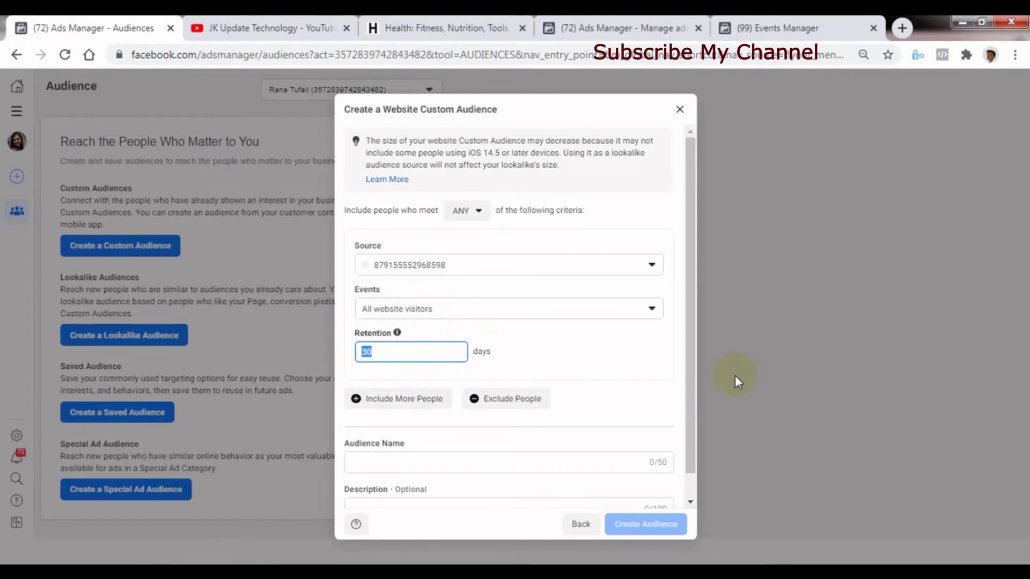
type("60")
left_click(616, 351)
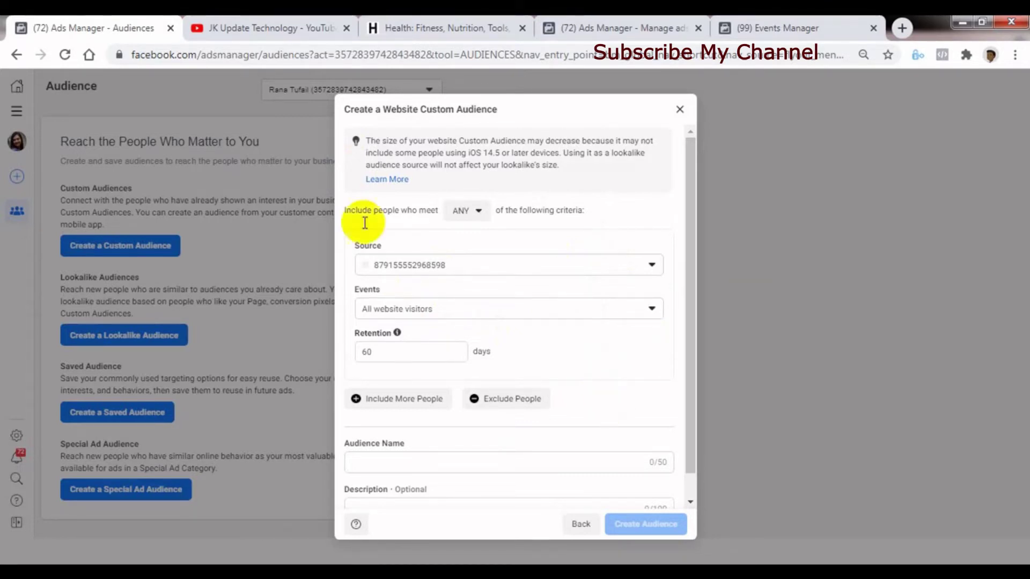
Try including more people with a second criteria group for visitors by time spent, and remove that group
scroll(691, 441, "down", 1)
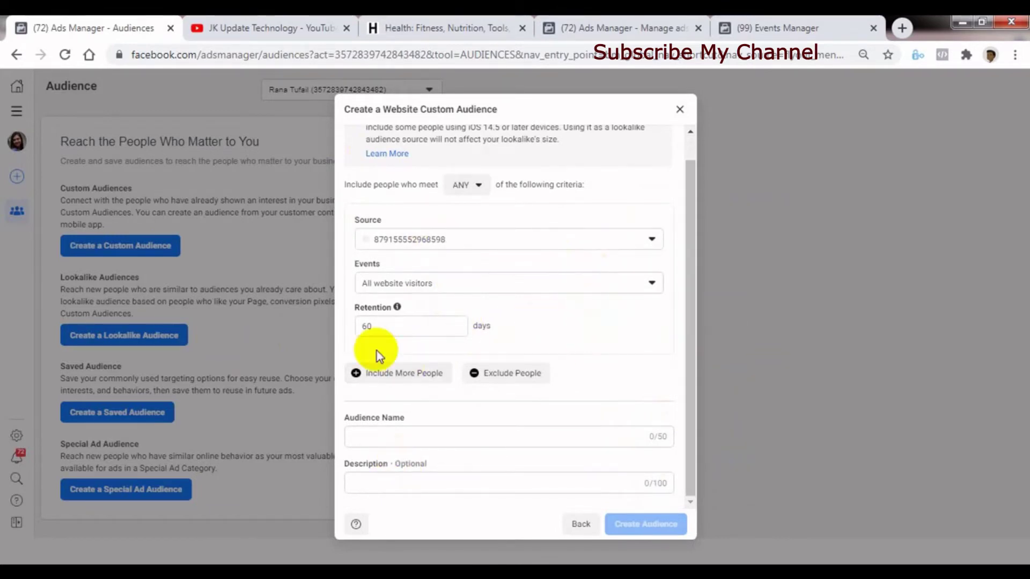
left_click(397, 374)
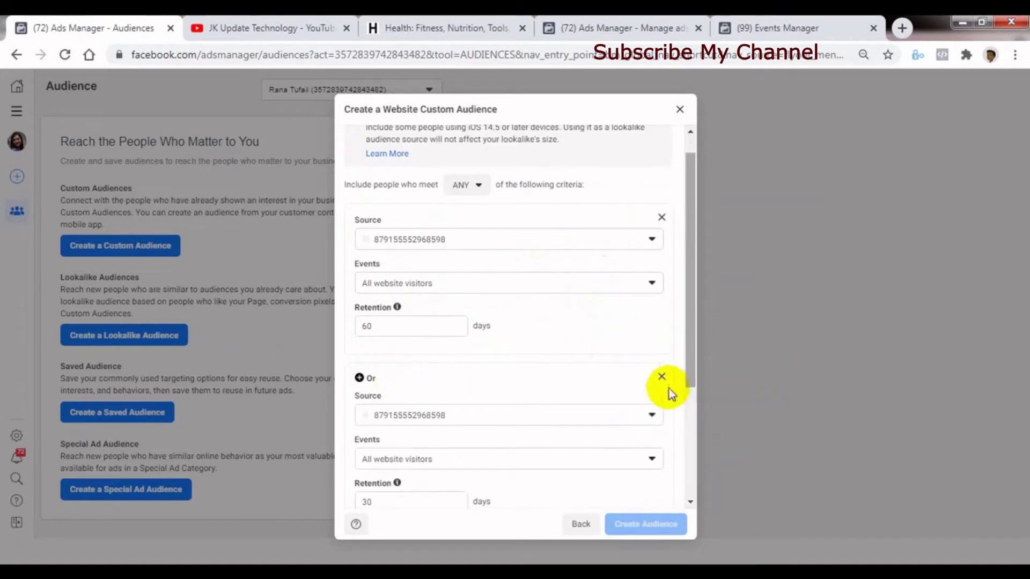
scroll(683, 402, "down", 3)
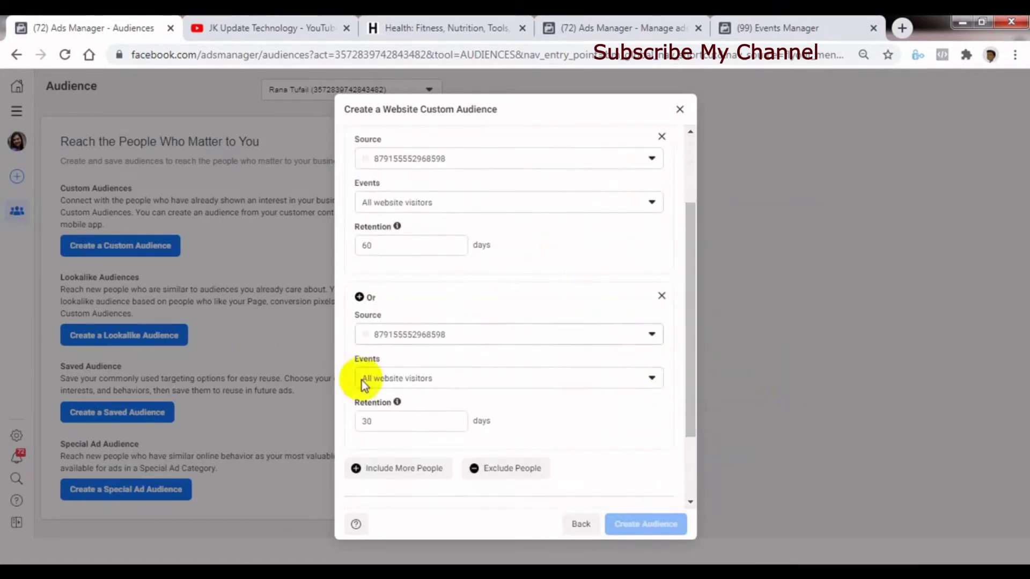
left_click(443, 383)
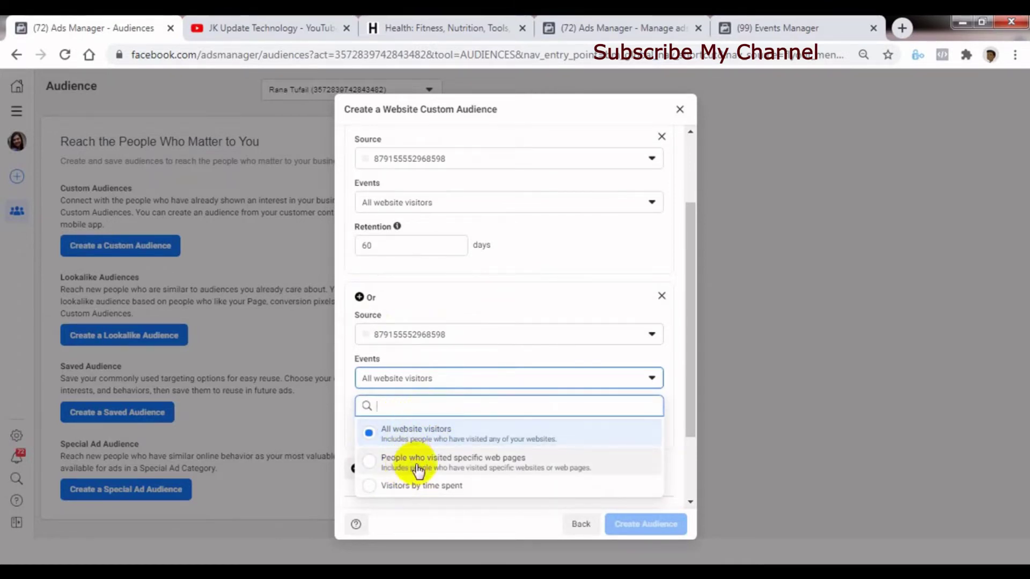
left_click(418, 485)
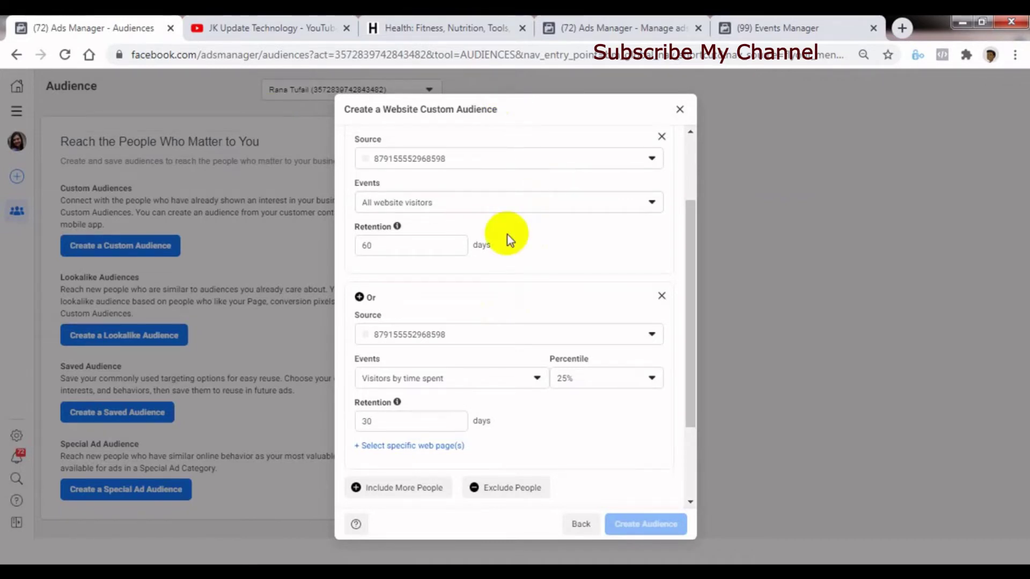
left_click(661, 296)
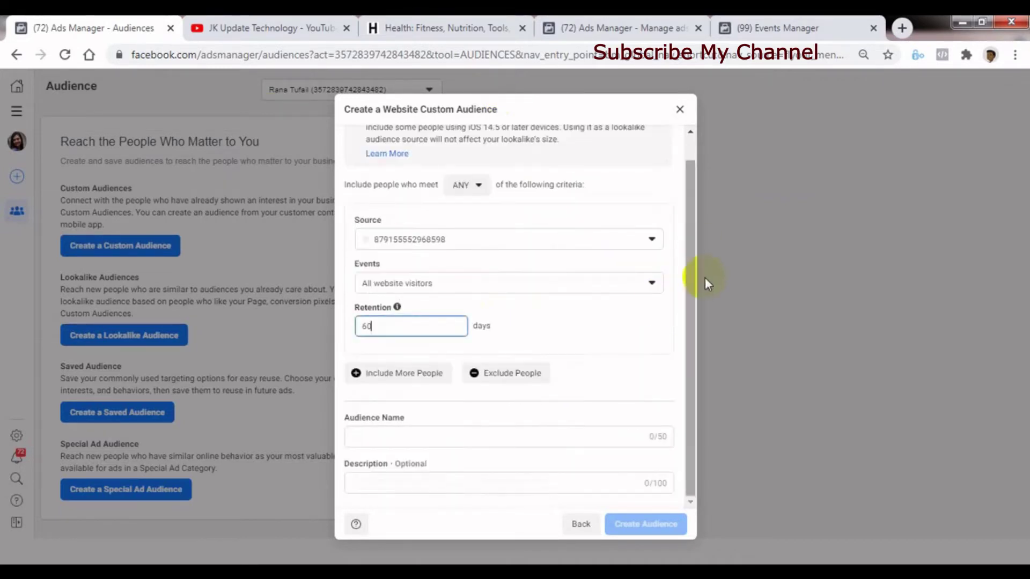
Require people to meet ALL of the criteria and add a second criteria group that further narrows the audience
scroll(691, 303, "up", 1)
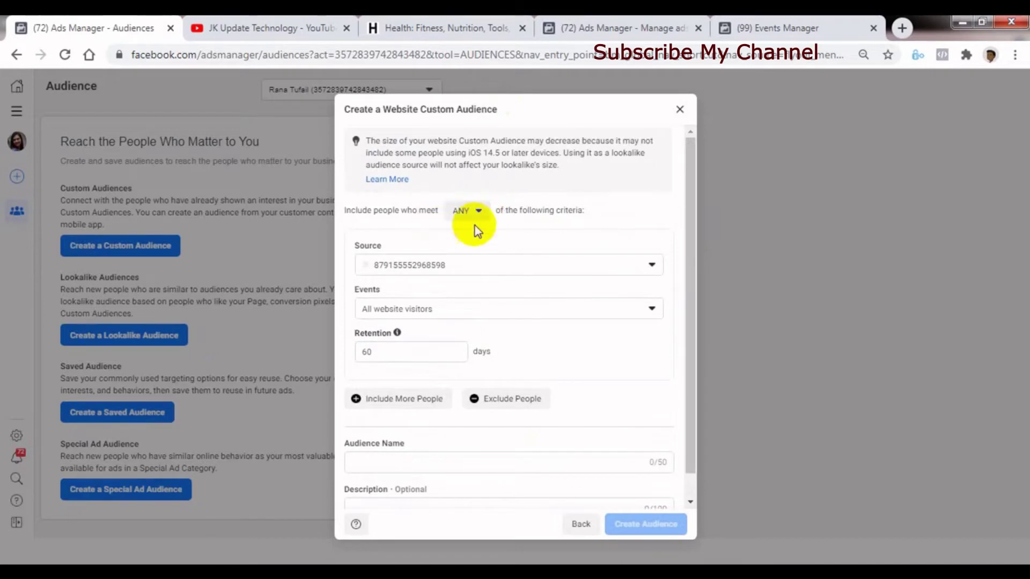
left_click(461, 211)
left_click(465, 260)
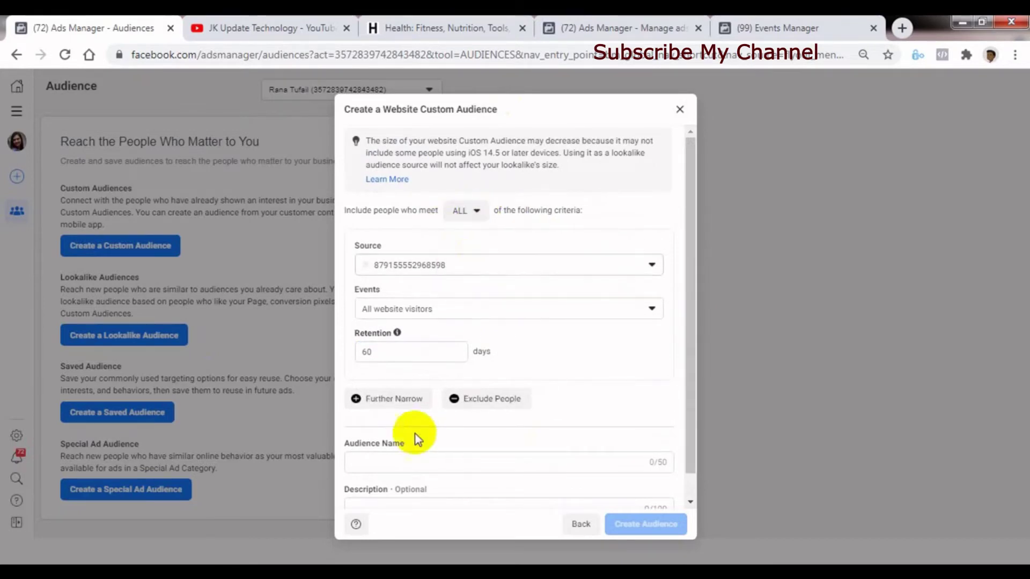
left_click(387, 400)
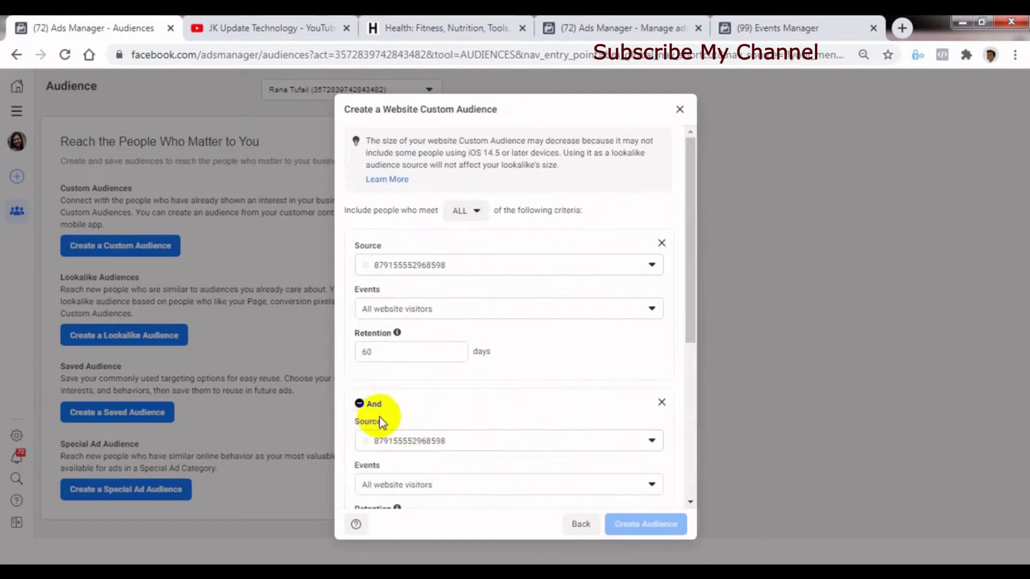
left_click_drag(692, 334, 692, 349)
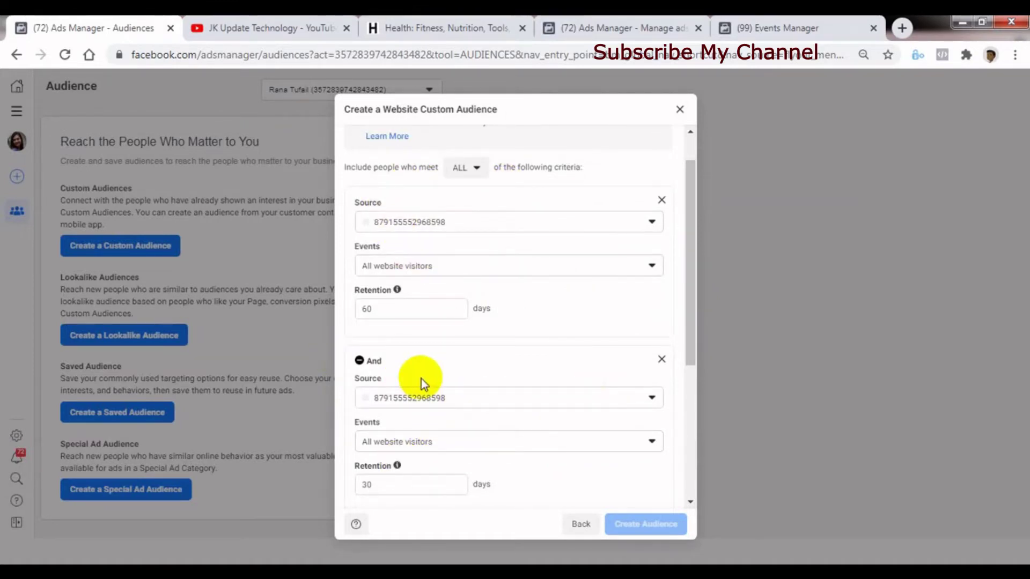
Change the matching rule so that people need to meet ANY of the two criteria groups
left_click(466, 166)
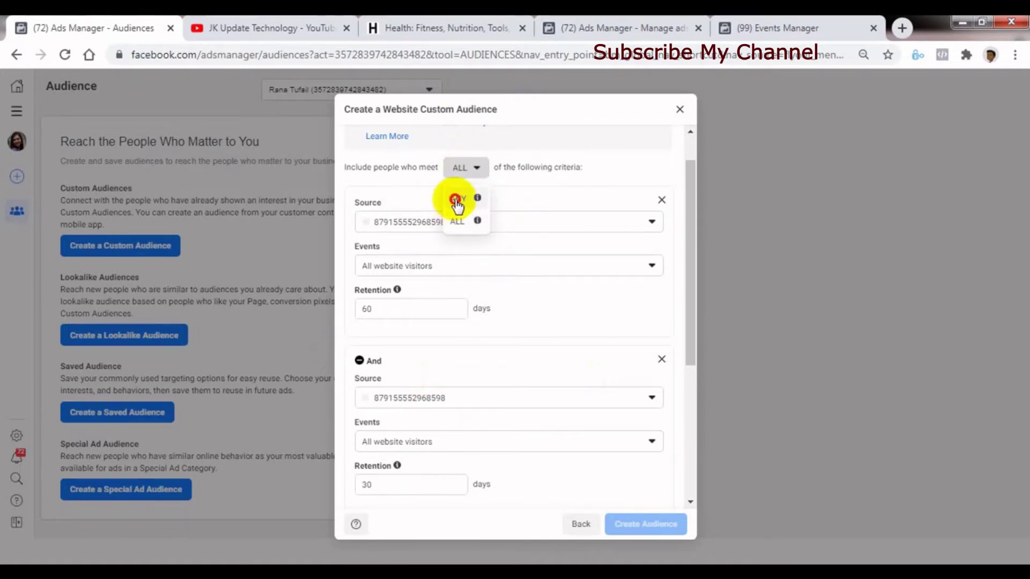
left_click(459, 199)
left_click(462, 168)
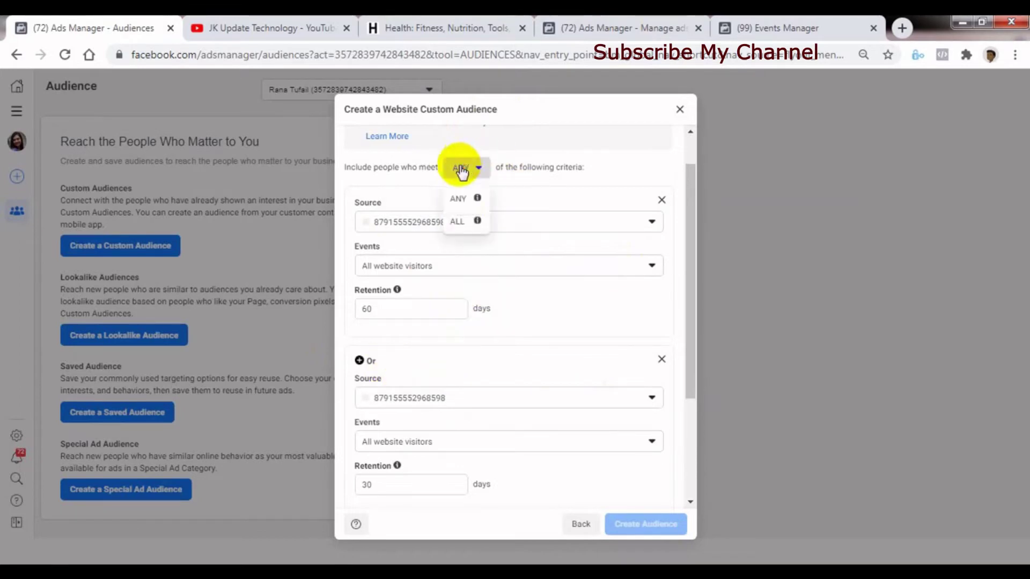
left_click(539, 203)
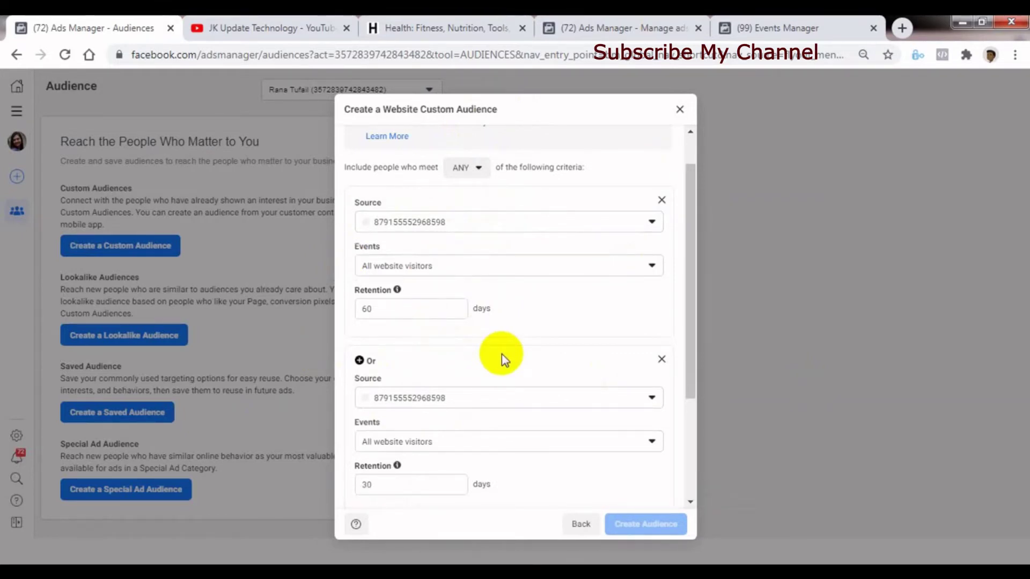
Set the second criteria group's event to People who visited specific web pages
scroll(533, 281, "down", 1)
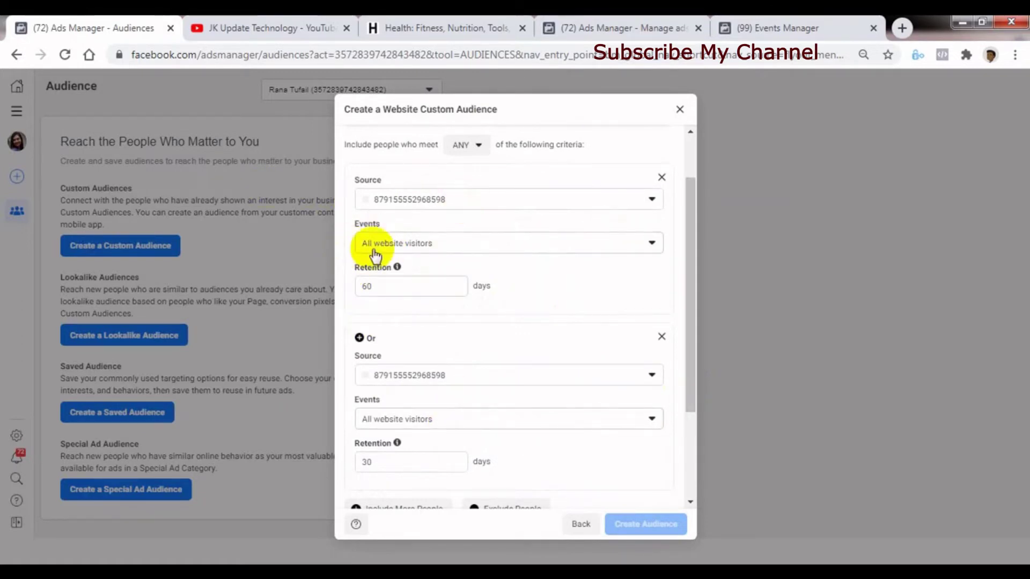
left_click(436, 428)
left_click(413, 503)
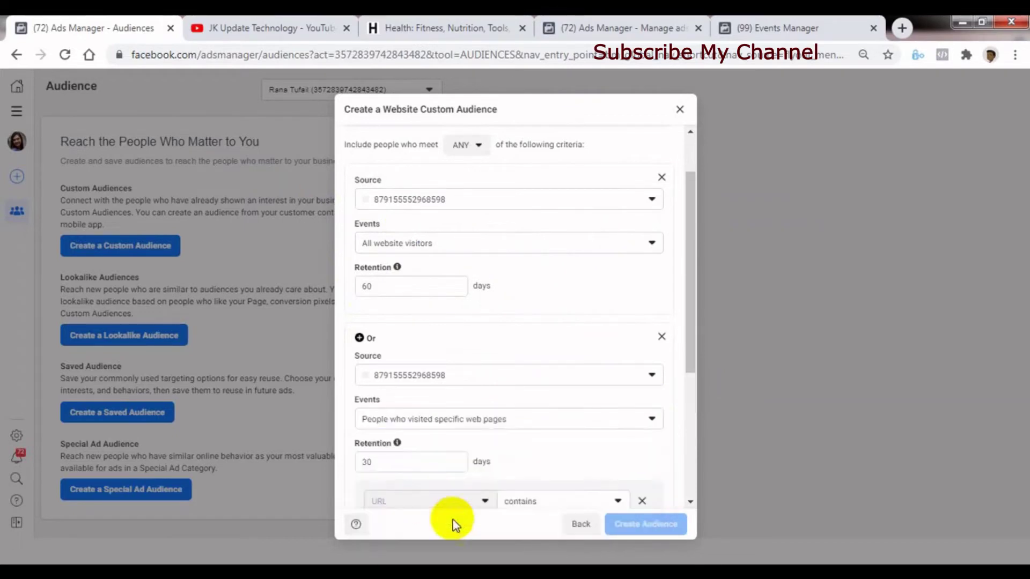
Set the second group's URL condition to equals, leaving its URL value empty
scroll(690, 412, "down", 2)
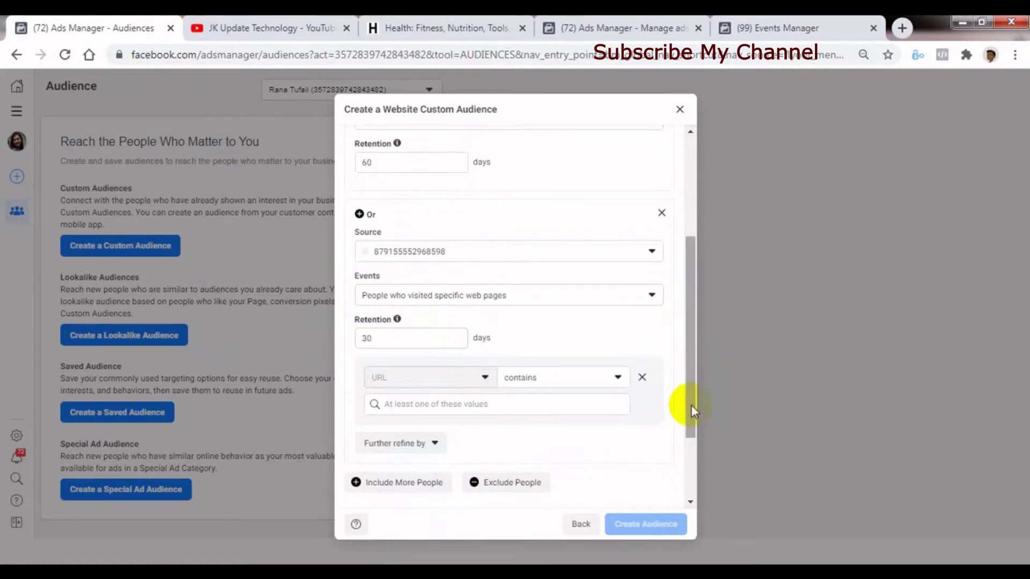
left_click_drag(690, 407, 683, 451)
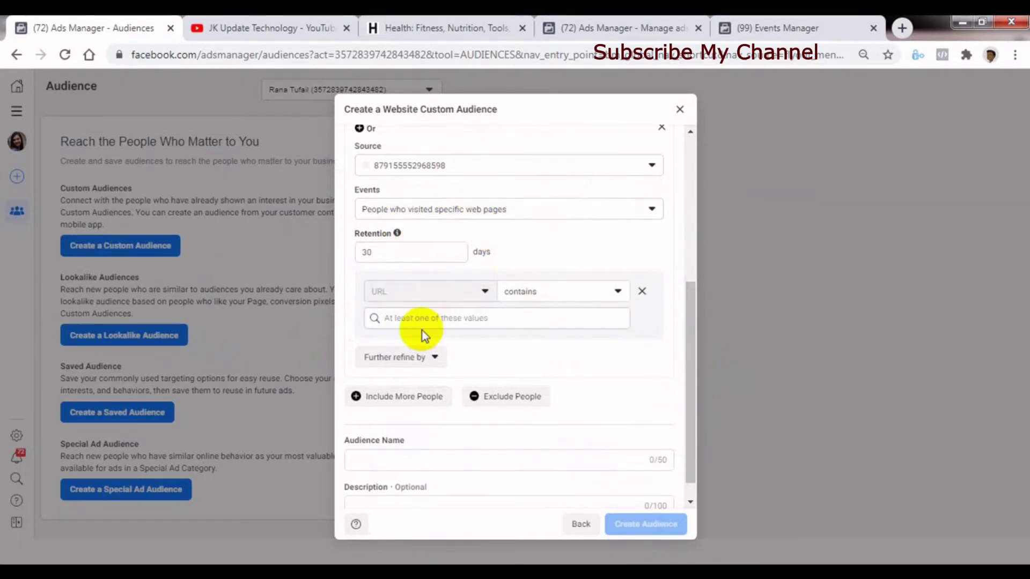
left_click(568, 292)
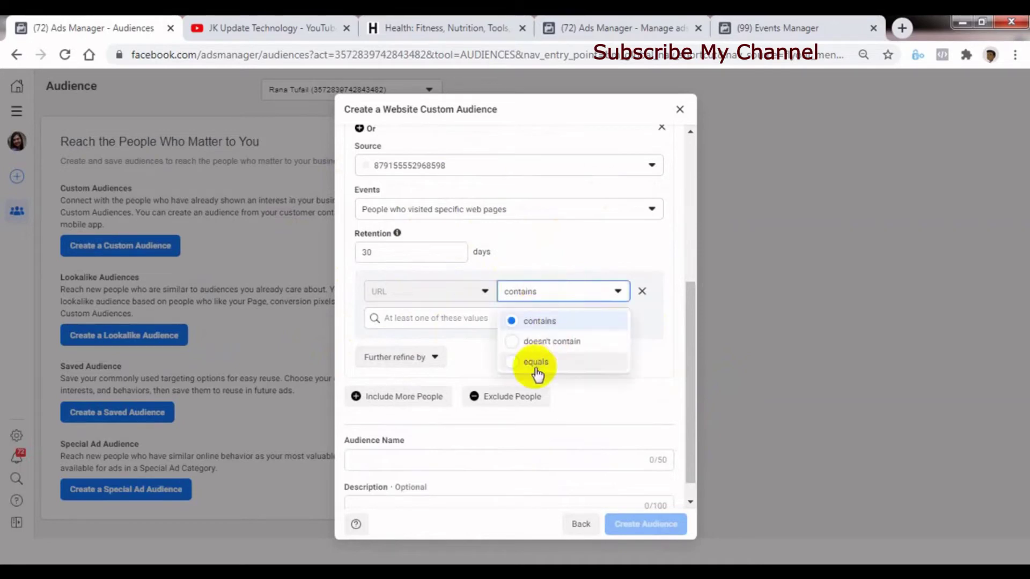
left_click(547, 320)
left_click(534, 291)
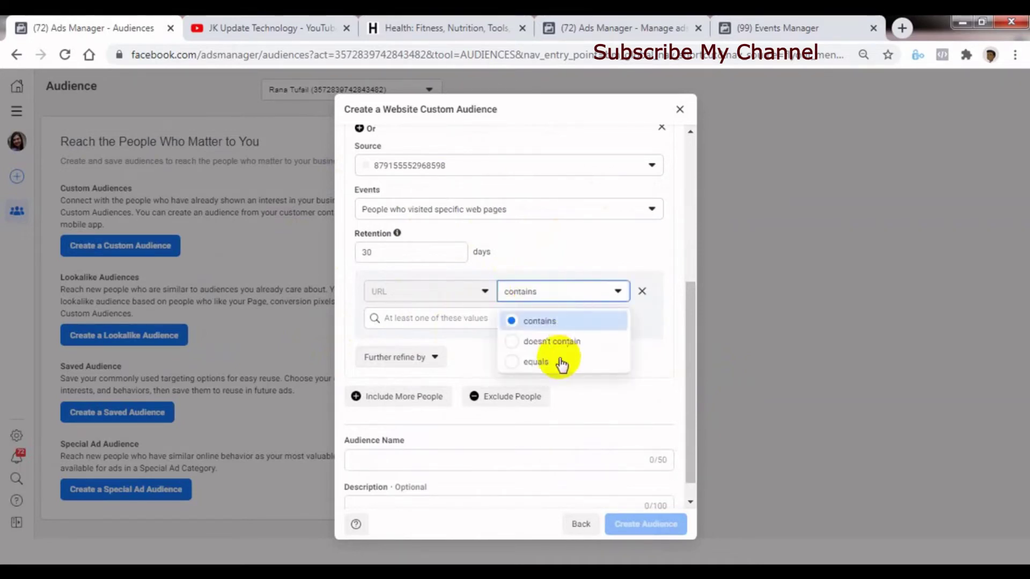
left_click(561, 364)
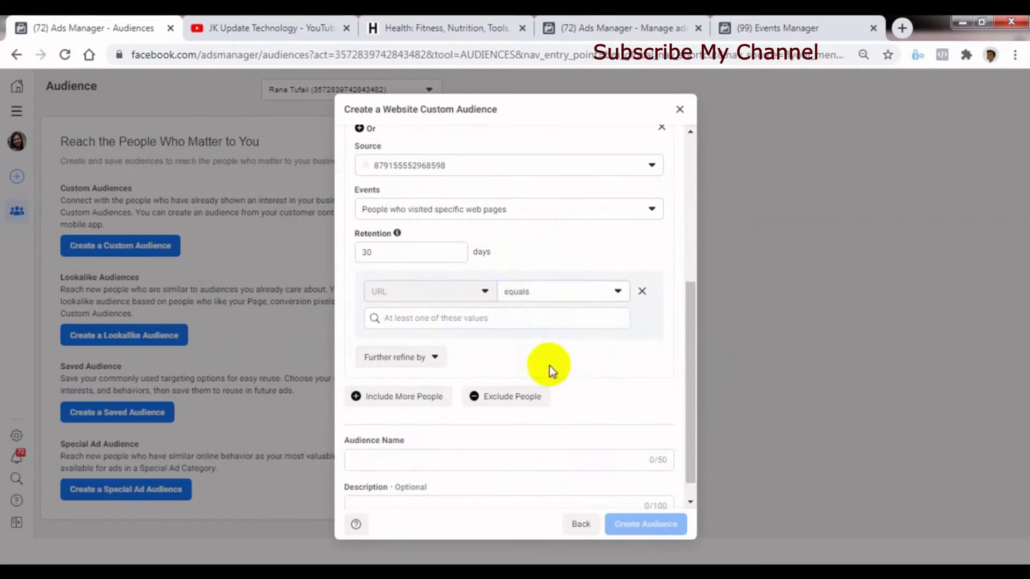
left_click(415, 321)
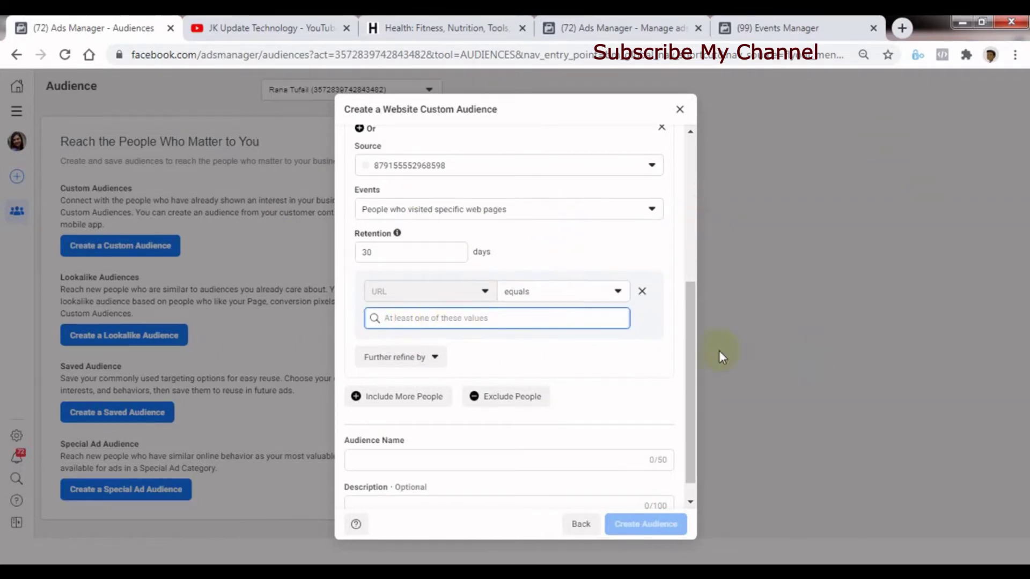
left_click_drag(688, 359, 713, 252)
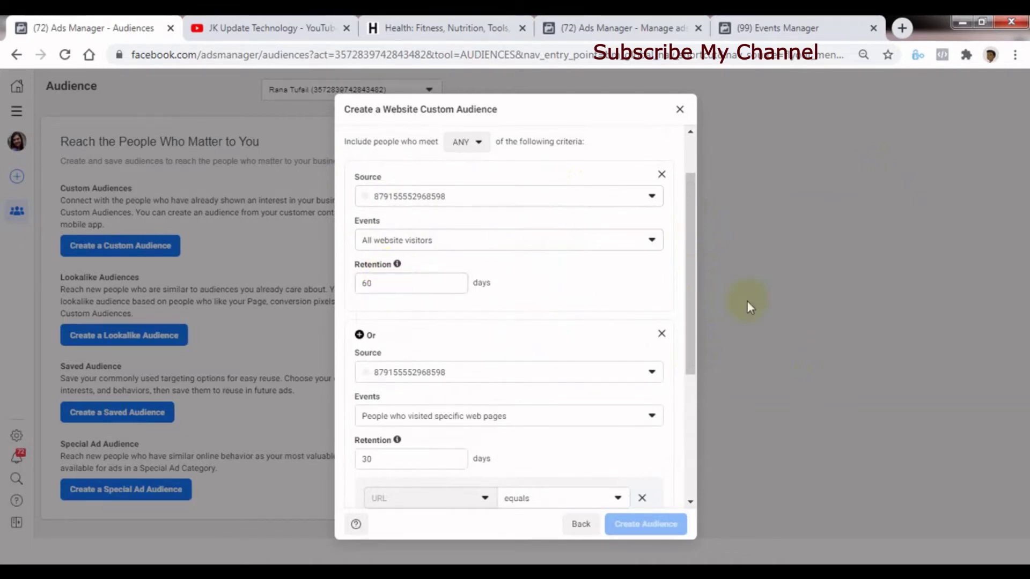
scroll(691, 323, "down", 3)
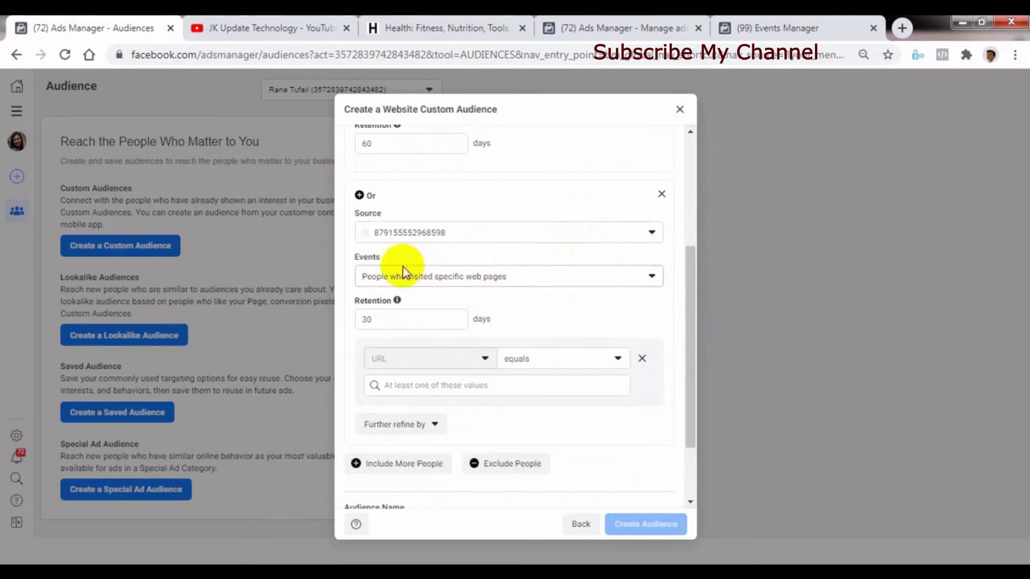
left_click(448, 384)
Add an exclusion group to the audience and set its event to Visitors by time spent
left_click_drag(692, 410, 690, 478)
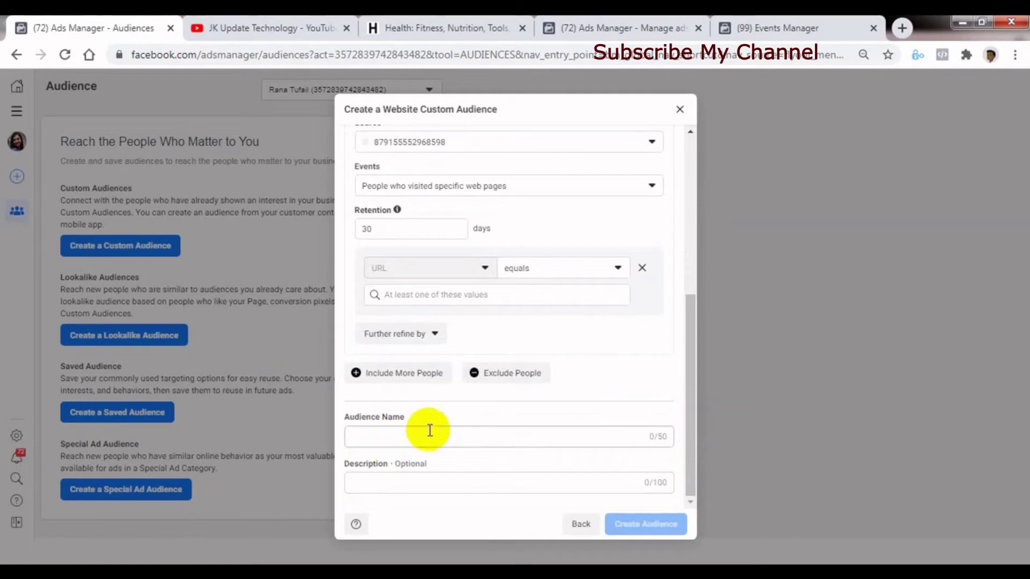
left_click(500, 376)
scroll(692, 407, "down", 2)
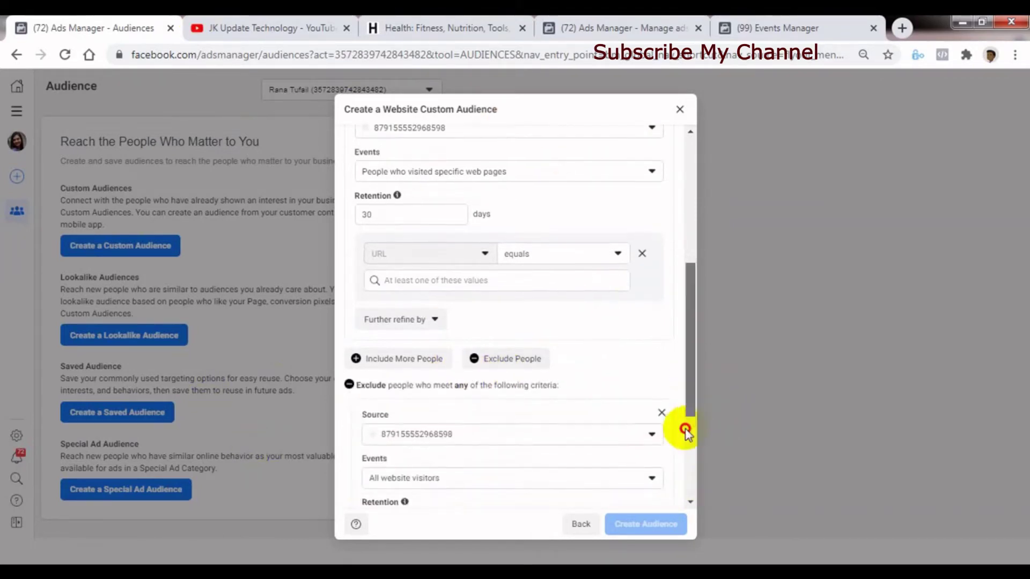
left_click(434, 395)
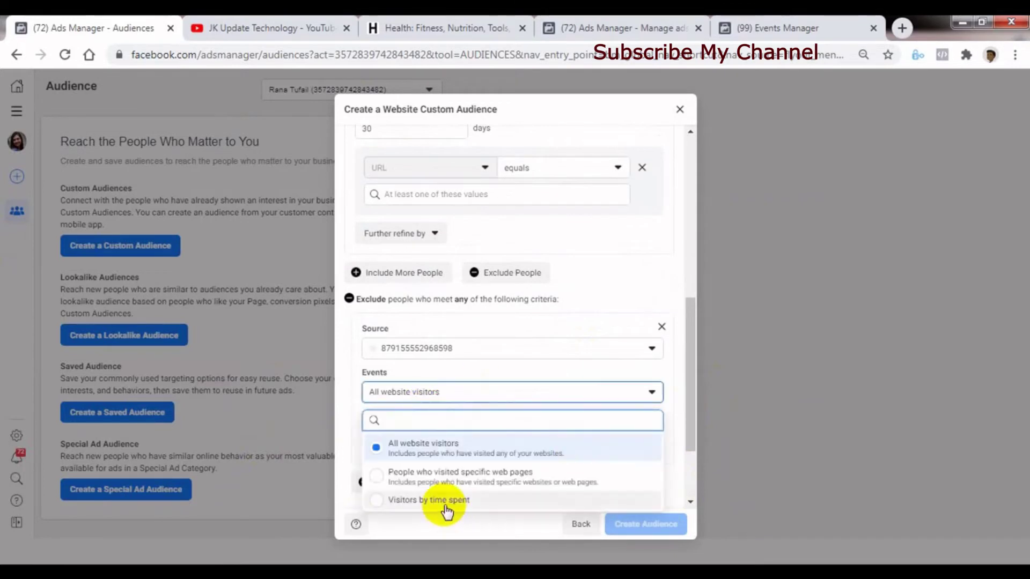
left_click(446, 502)
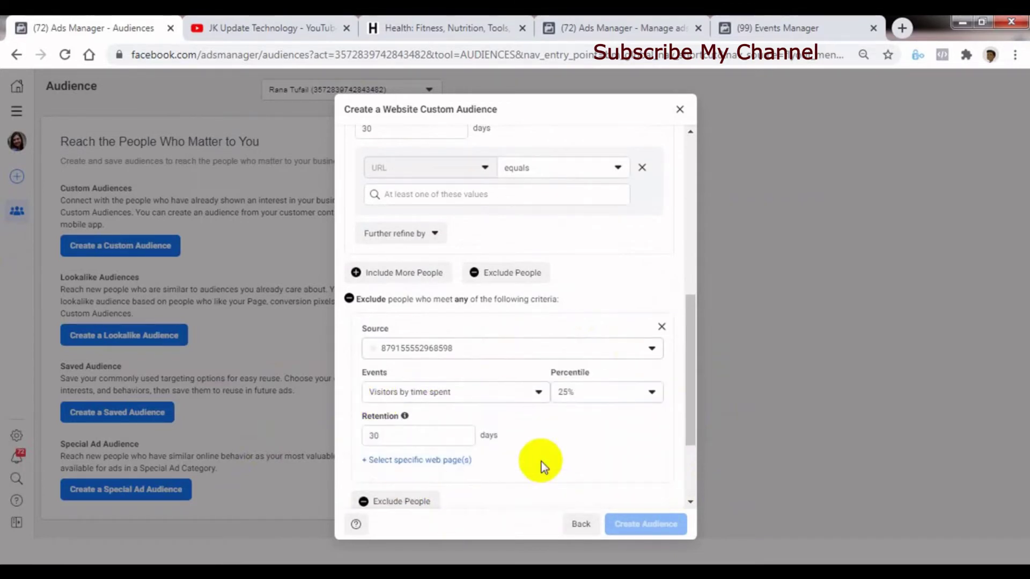
Review the website audience's inclusion and exclusion criteria and close the form without creating the audience
left_click(438, 396)
left_click(421, 507)
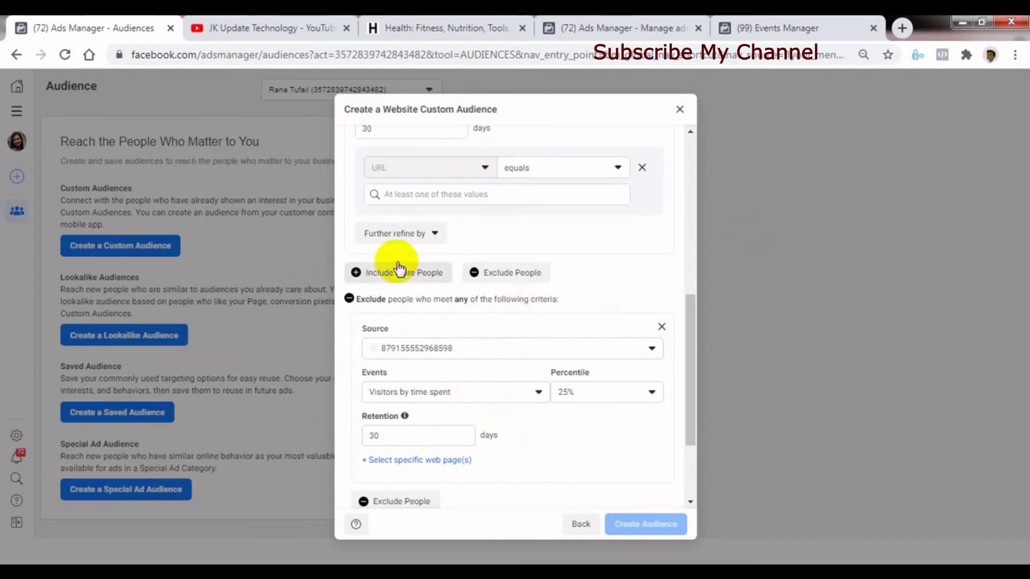
left_click_drag(681, 374, 609, 269)
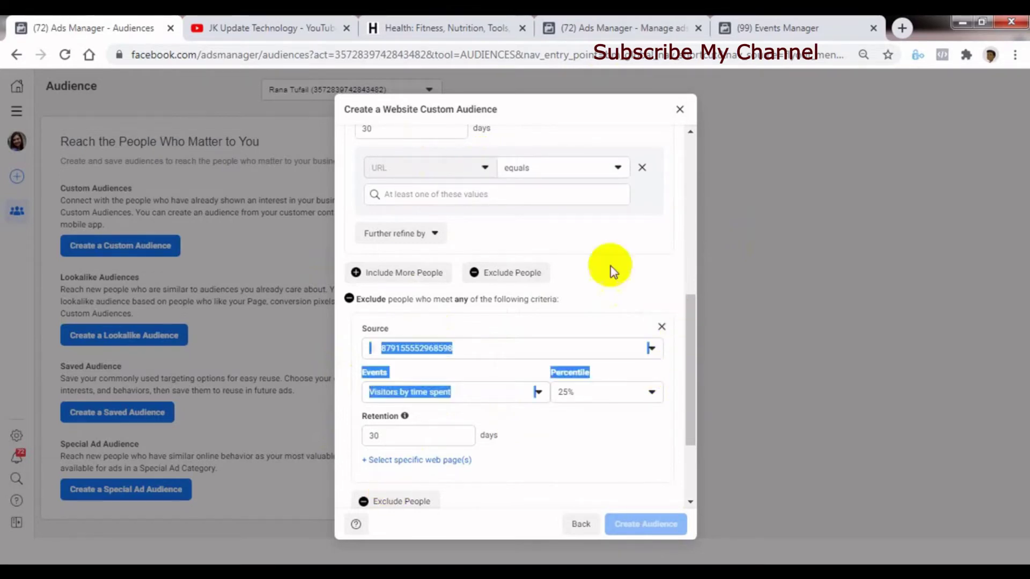
left_click(642, 276)
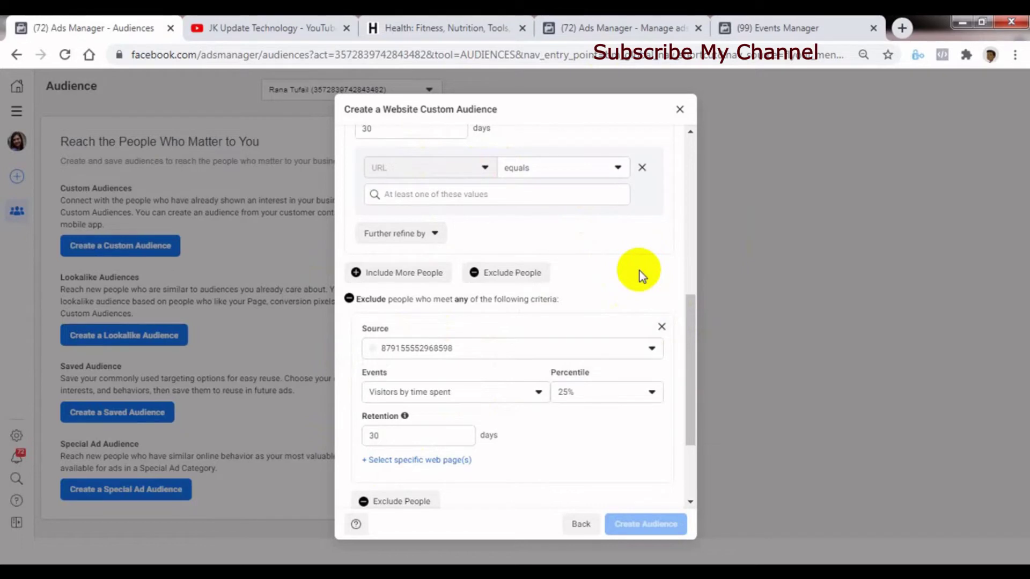
scroll(687, 378, "down", 3)
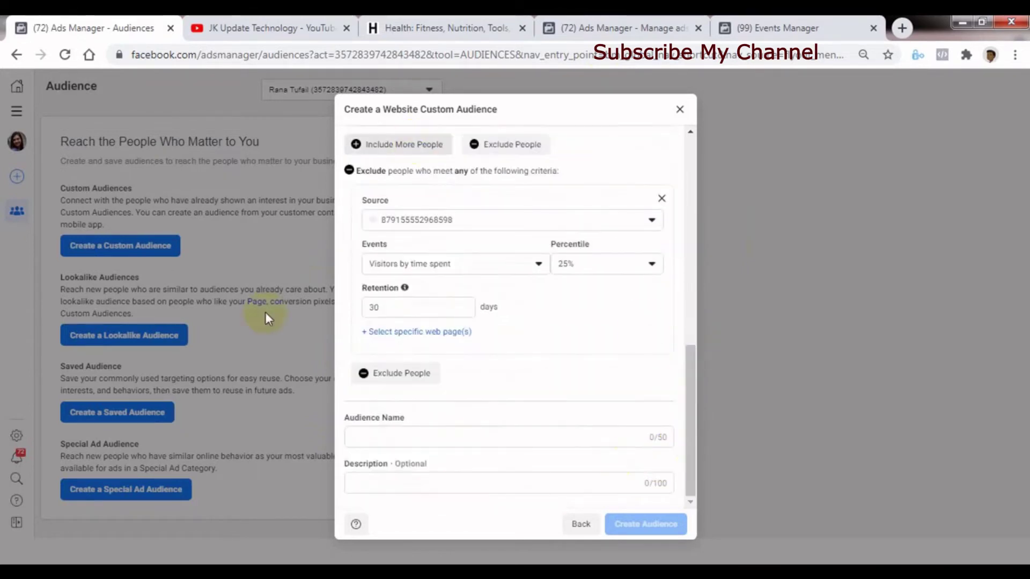
scroll(697, 304, "up", 5)
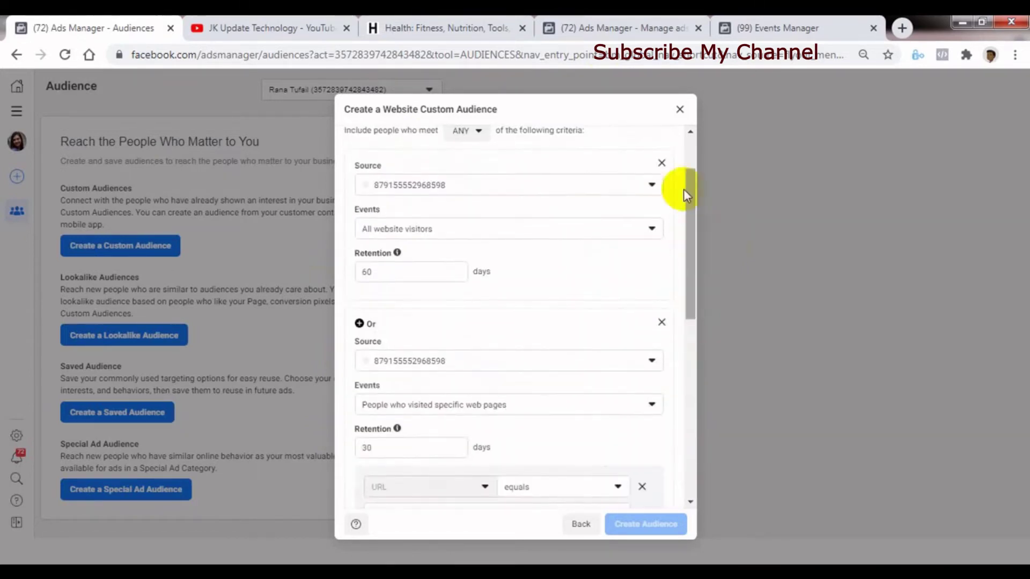
left_click(679, 109)
Check the blogger-blog pixel's activity in Events Manager, and preview the website custom audience form before returning to the source choices
left_click(129, 243)
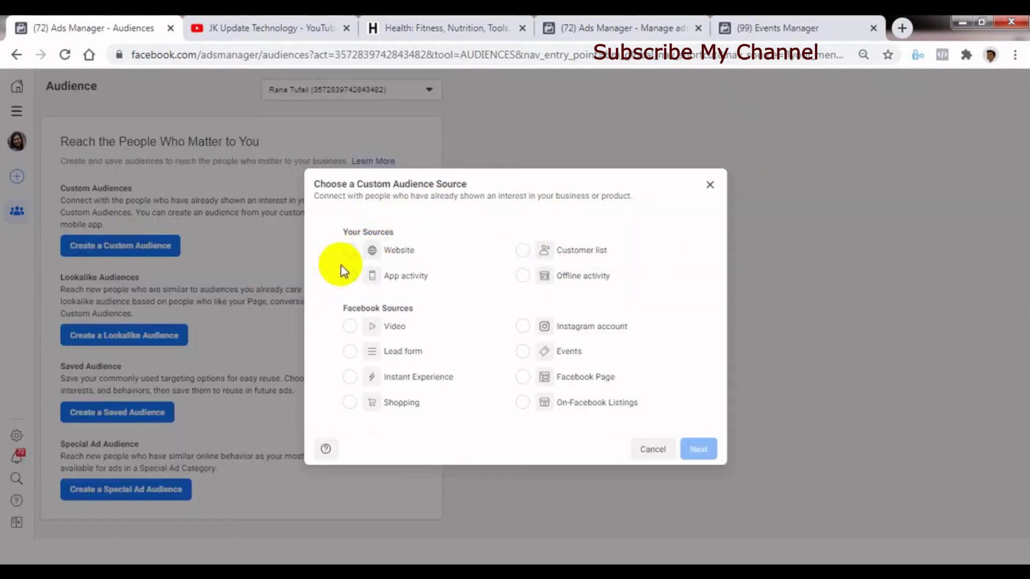
left_click(778, 28)
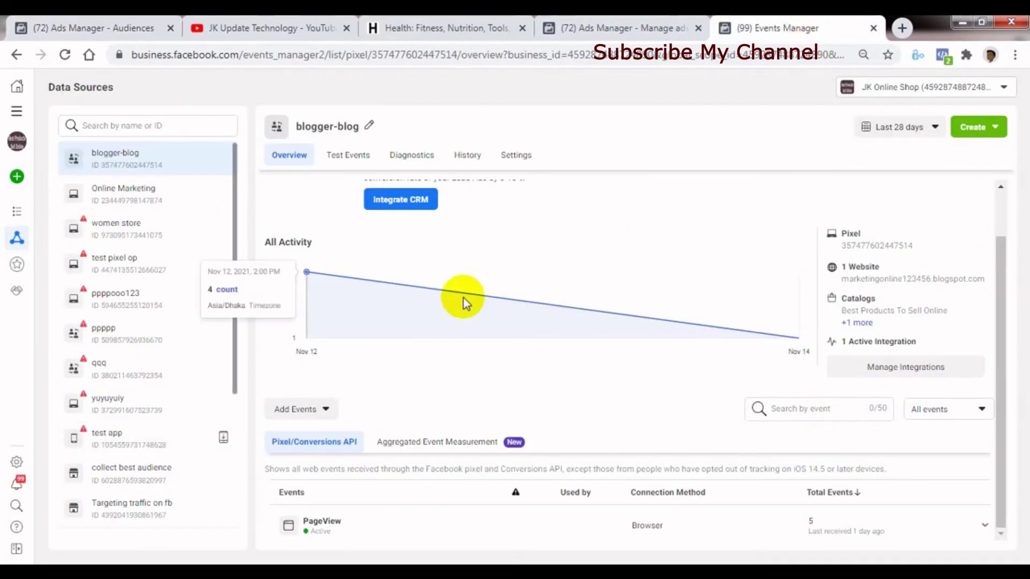
left_click(41, 28)
left_click(391, 256)
left_click(697, 446)
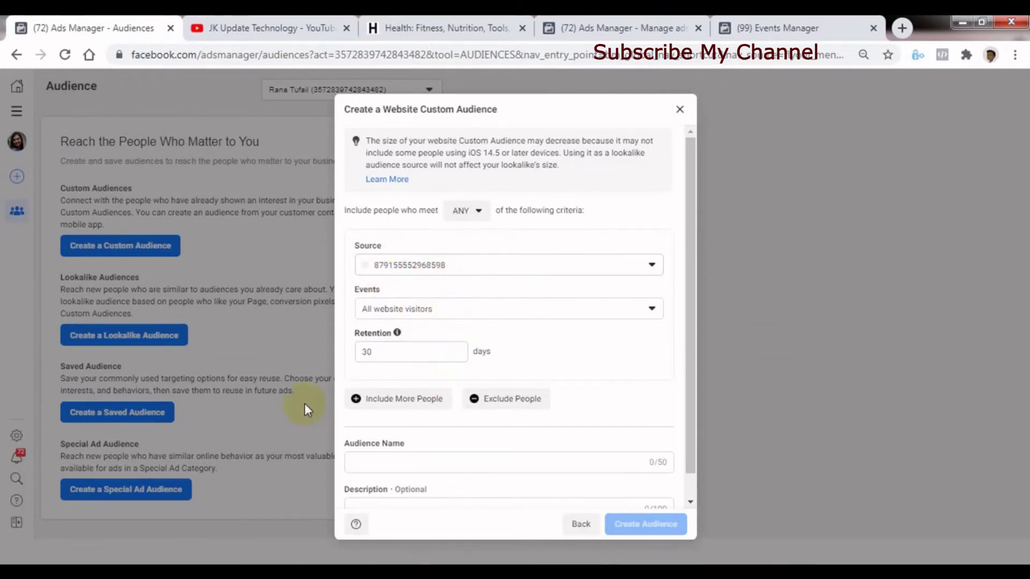
left_click(577, 525)
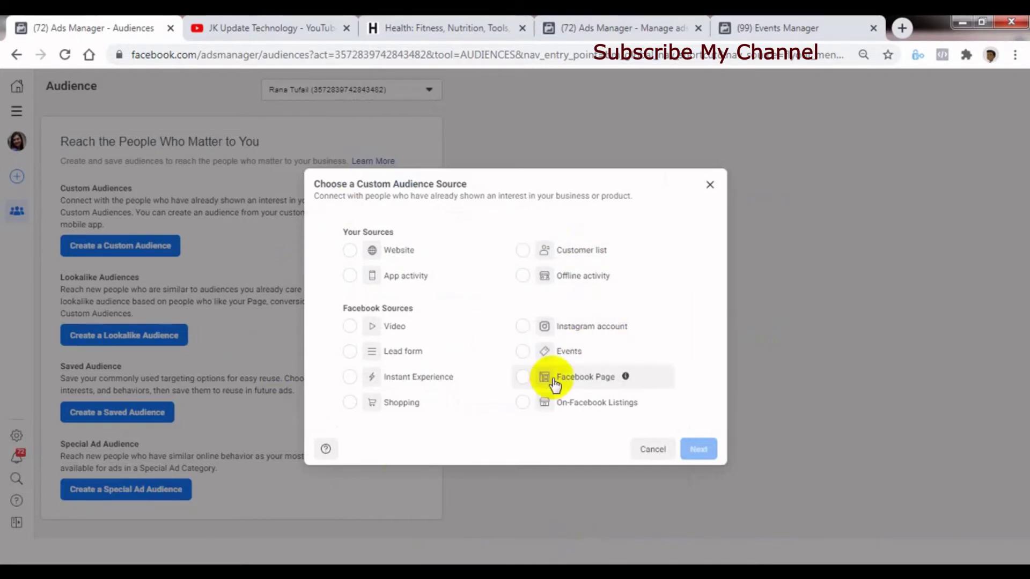
Choose Facebook Page as the custom audience source and select the Best Products Sell Online page from JK Online Shop
left_click(601, 381)
left_click(697, 449)
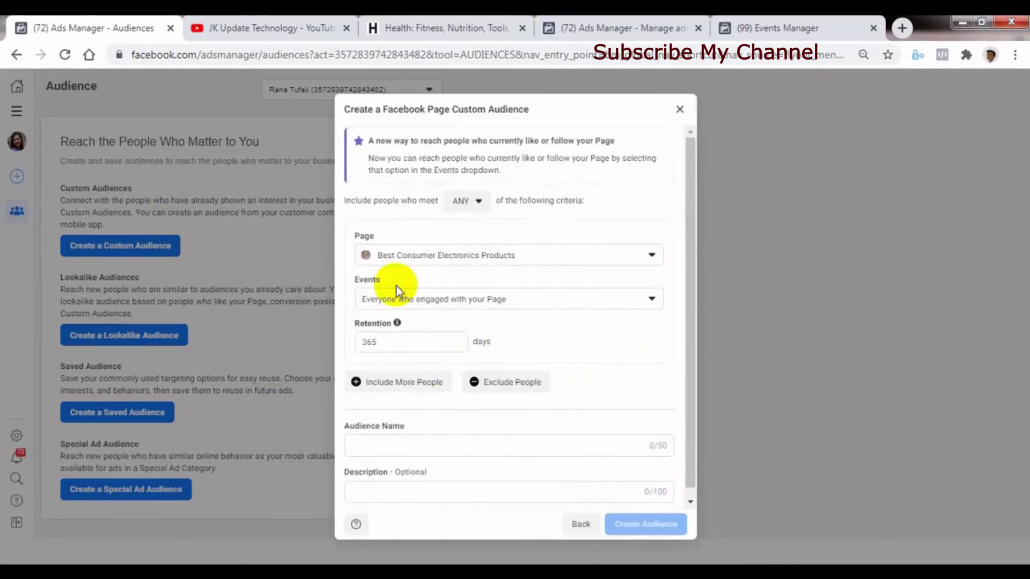
left_click(439, 261)
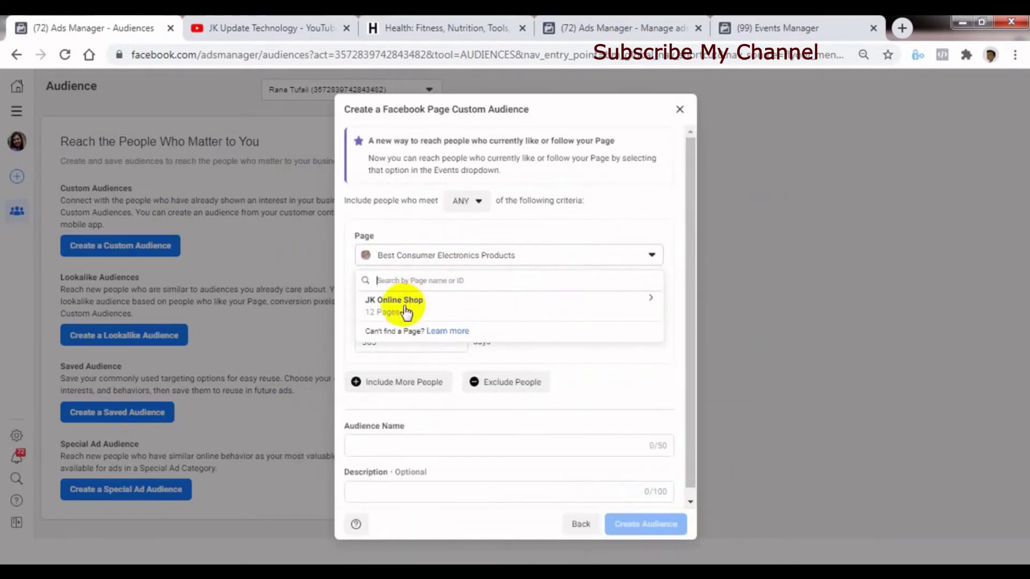
left_click(406, 310)
left_click(425, 394)
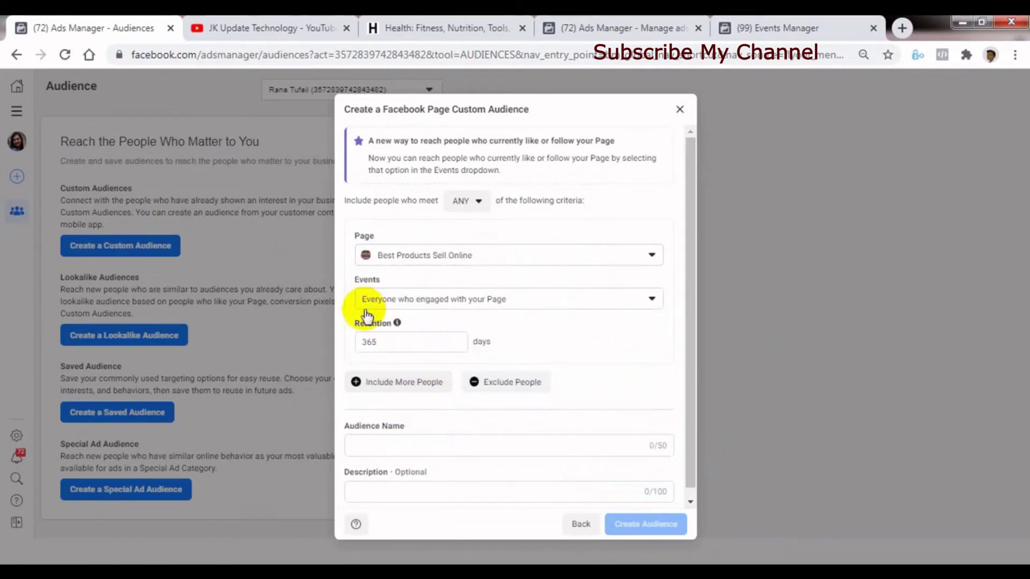
left_click(472, 299)
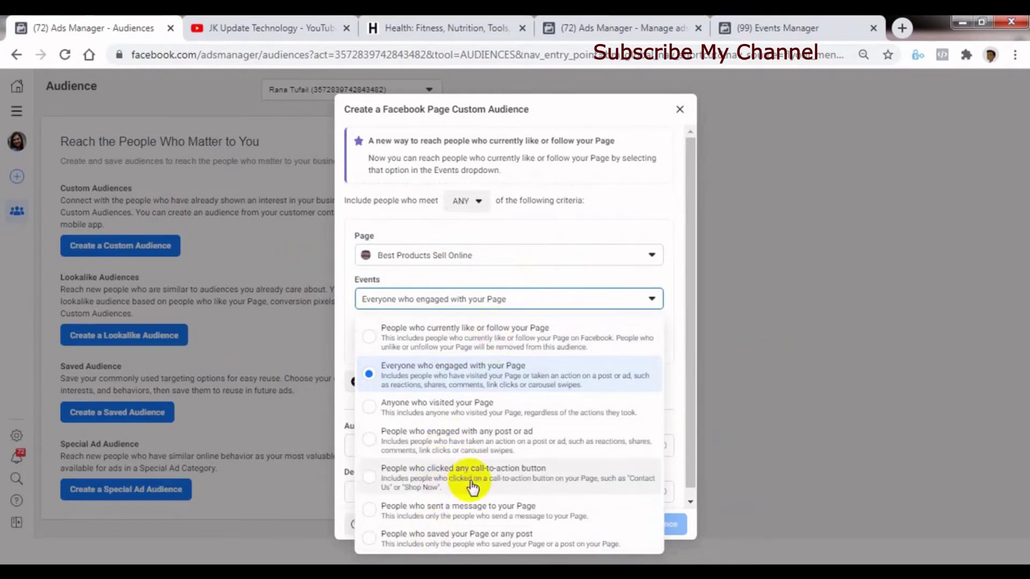
left_click(483, 337)
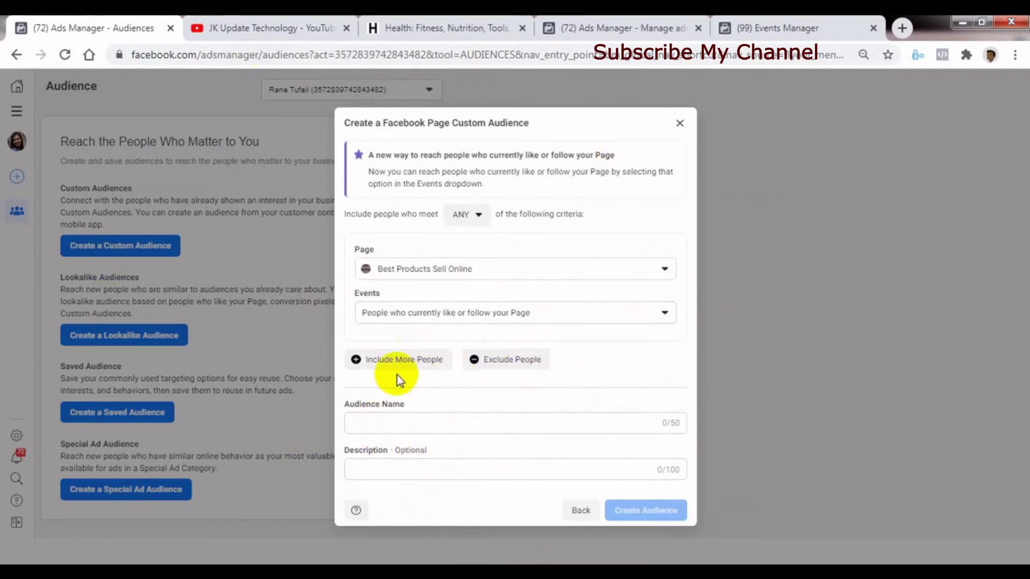
left_click(571, 505)
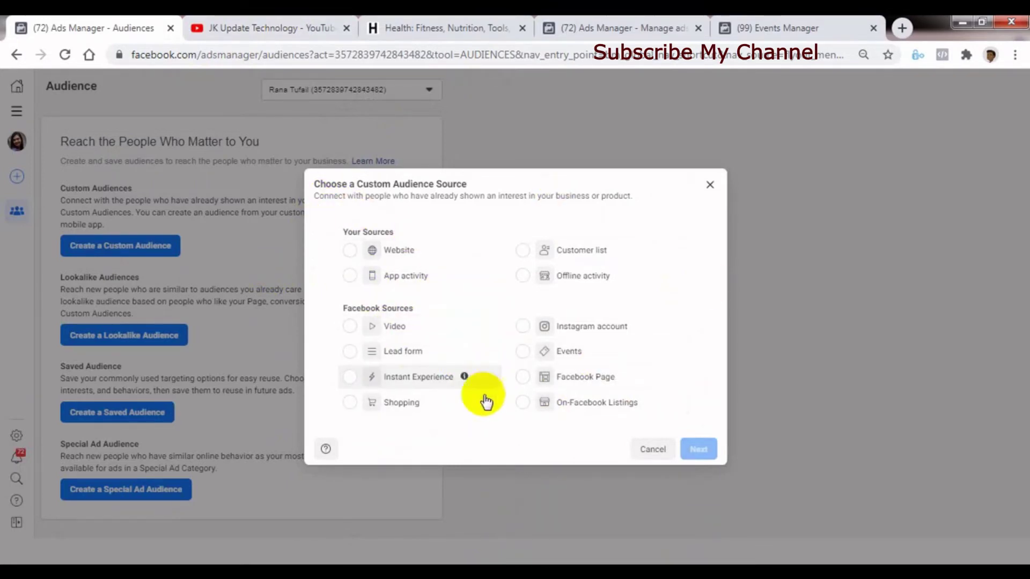
left_click(651, 450)
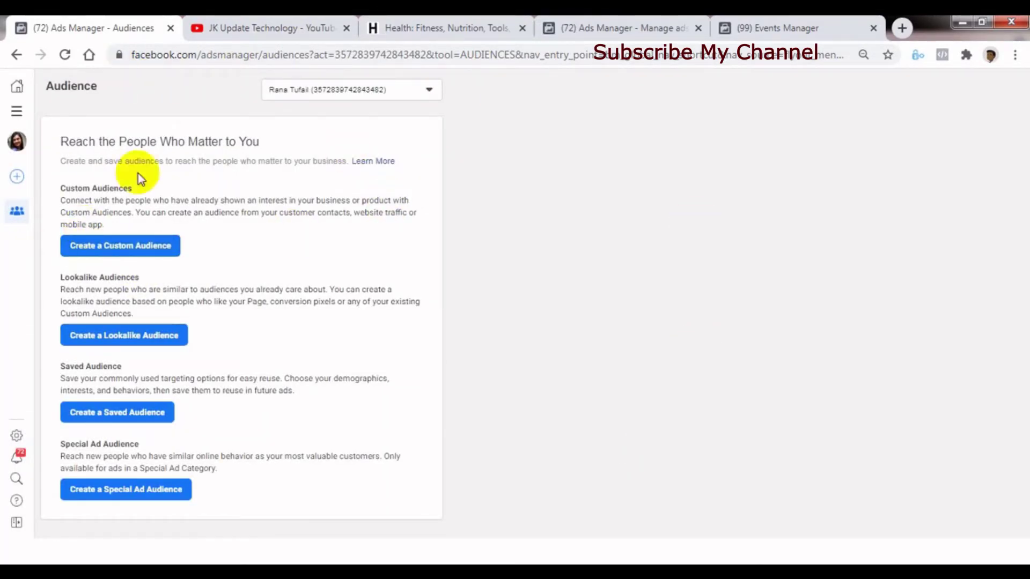
Start a Facebook Page custom audience and set its event to People who currently like or follow your Page
left_click(137, 246)
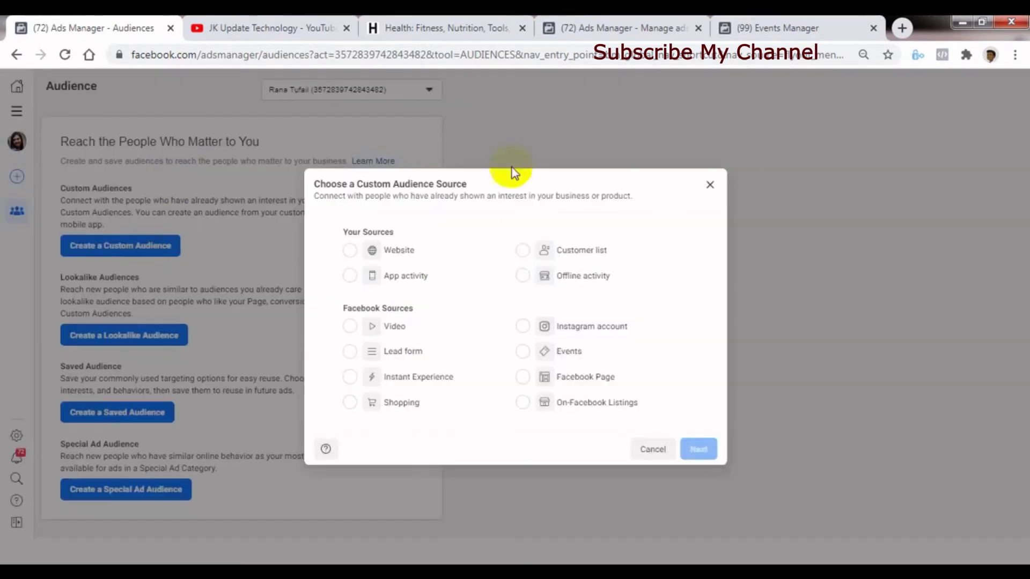
left_click(543, 380)
left_click(692, 449)
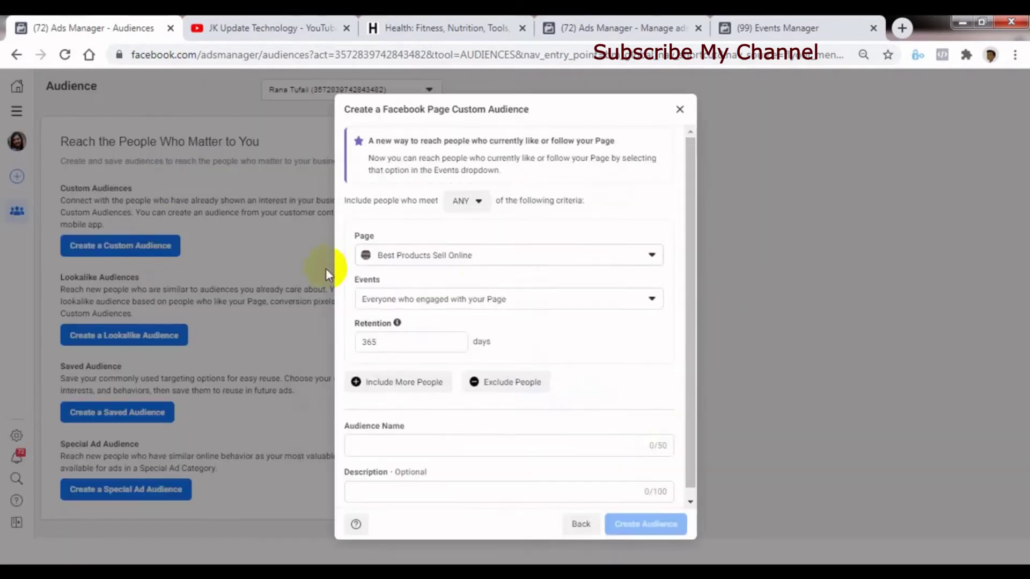
left_click(414, 298)
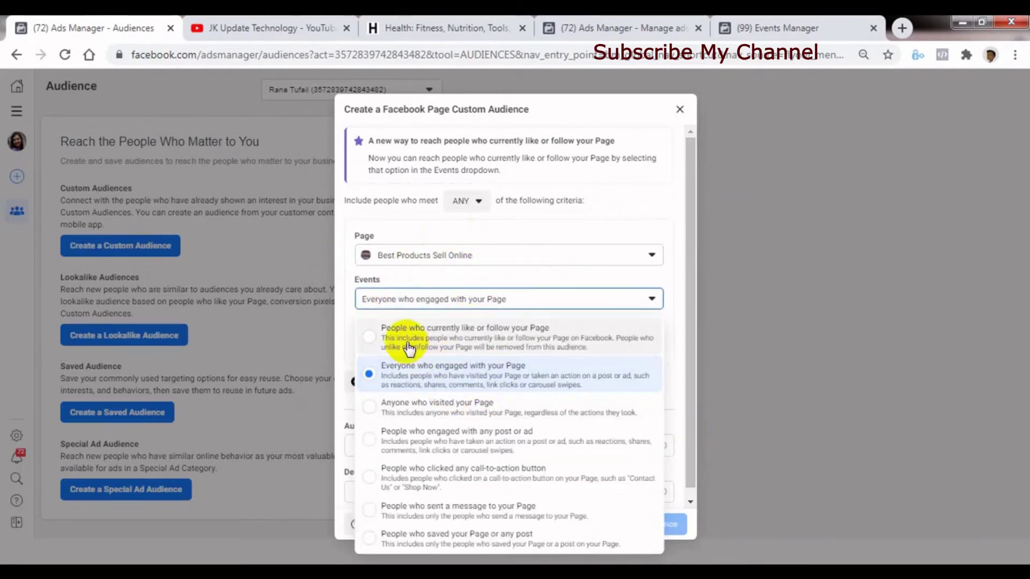
left_click(456, 332)
Name the Facebook Page custom audience ppp and create it
left_click(441, 423)
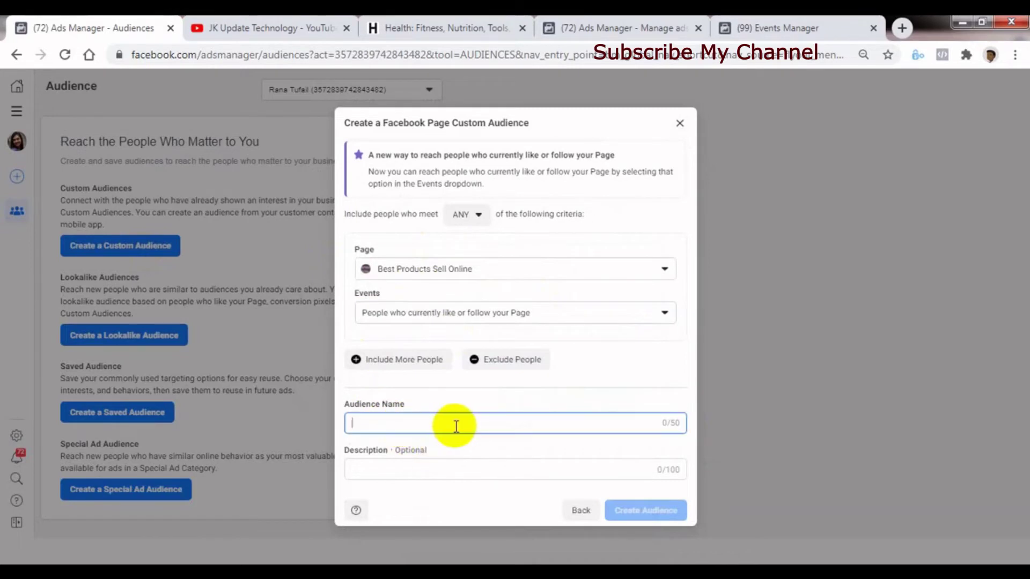
type("ppp")
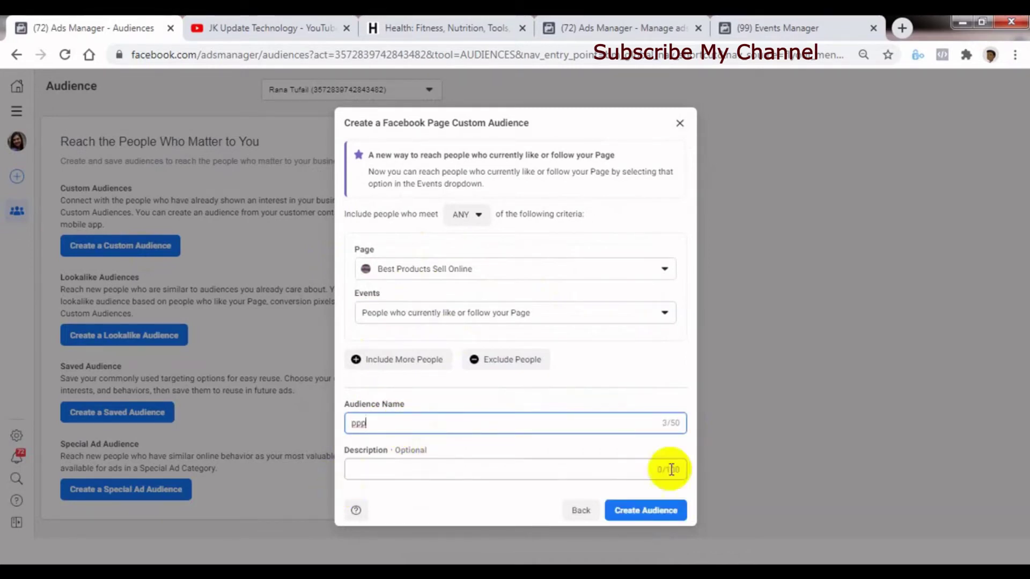
left_click(653, 512)
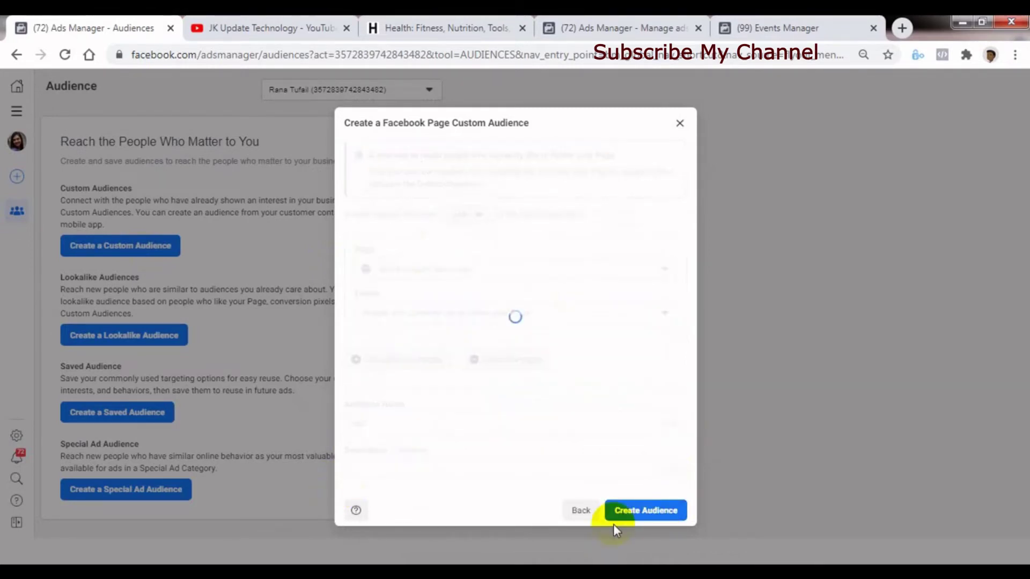
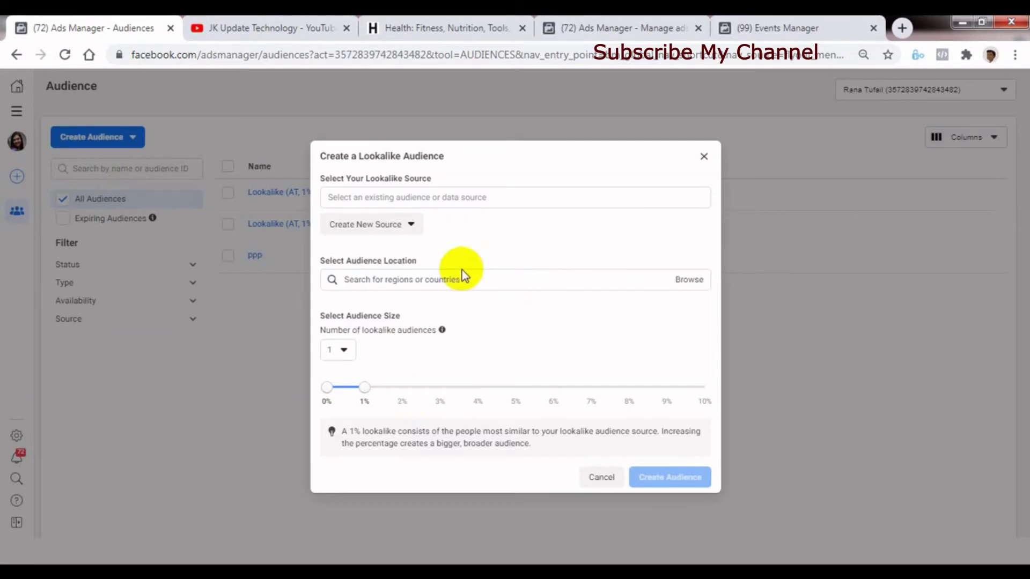
Preview creating a new custom audience as the lookalike source and cancel out to the audience list
left_click(402, 230)
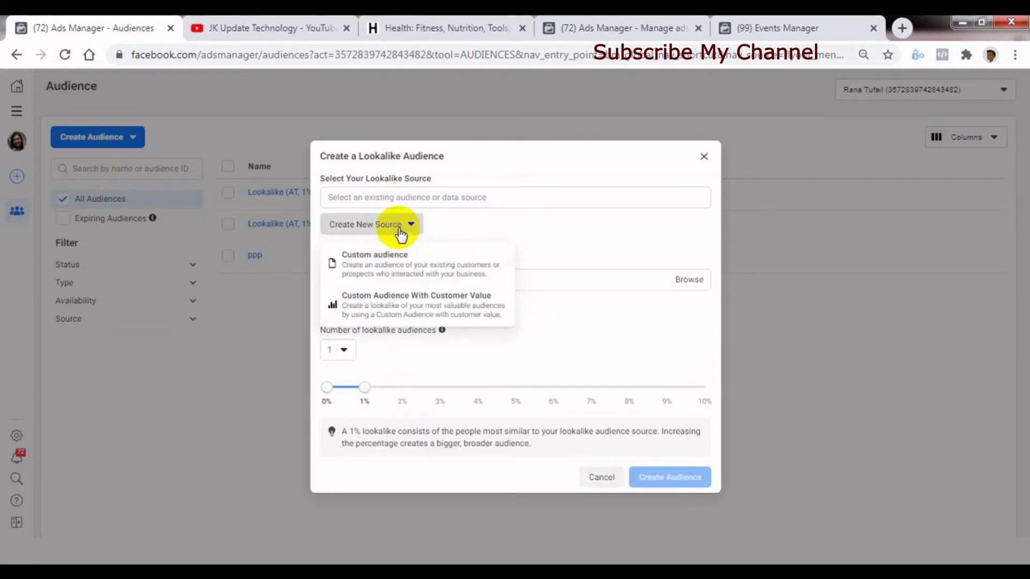
left_click(384, 267)
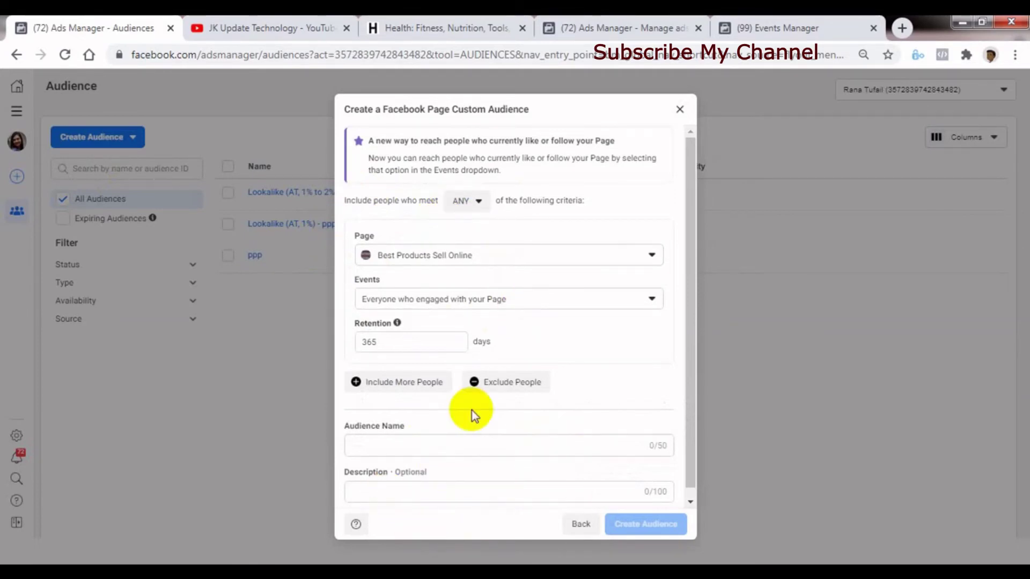
left_click(580, 524)
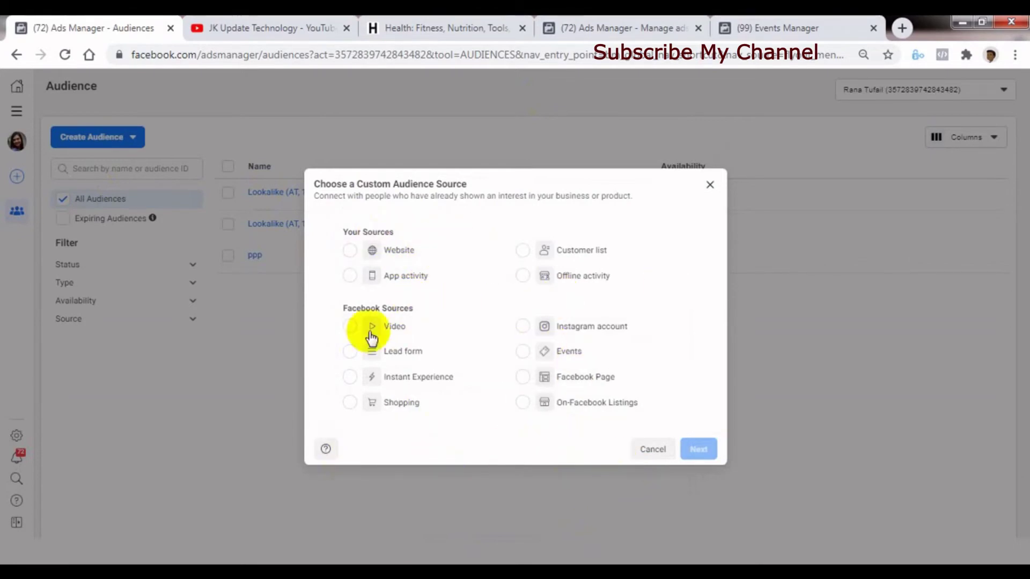
left_click(652, 449)
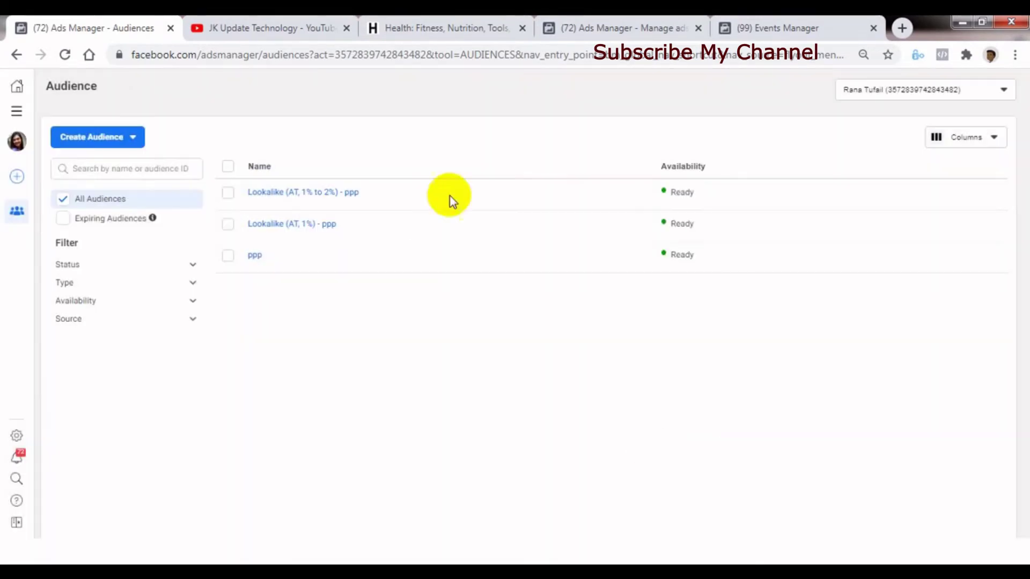
Start another lookalike audience, examine the Custom Audience With Customer Value source's customer list form, and leave it without uploading a file
left_click(119, 140)
left_click(106, 191)
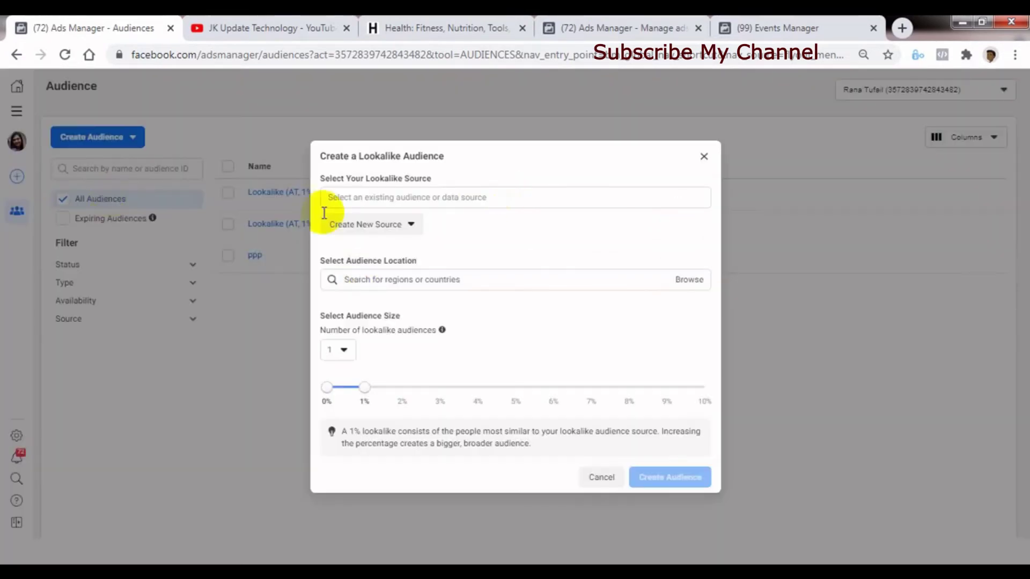
left_click(381, 225)
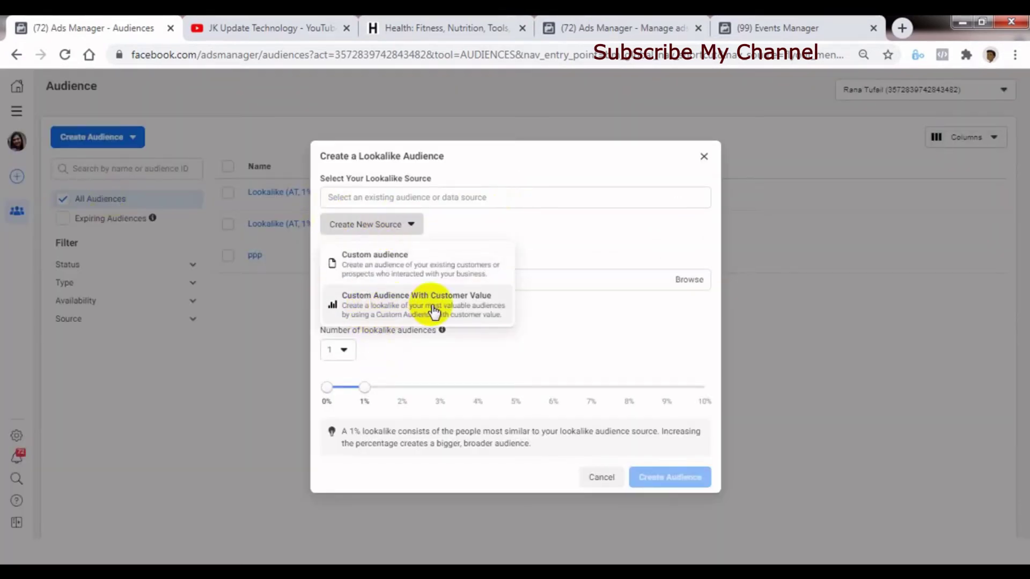
left_click(467, 305)
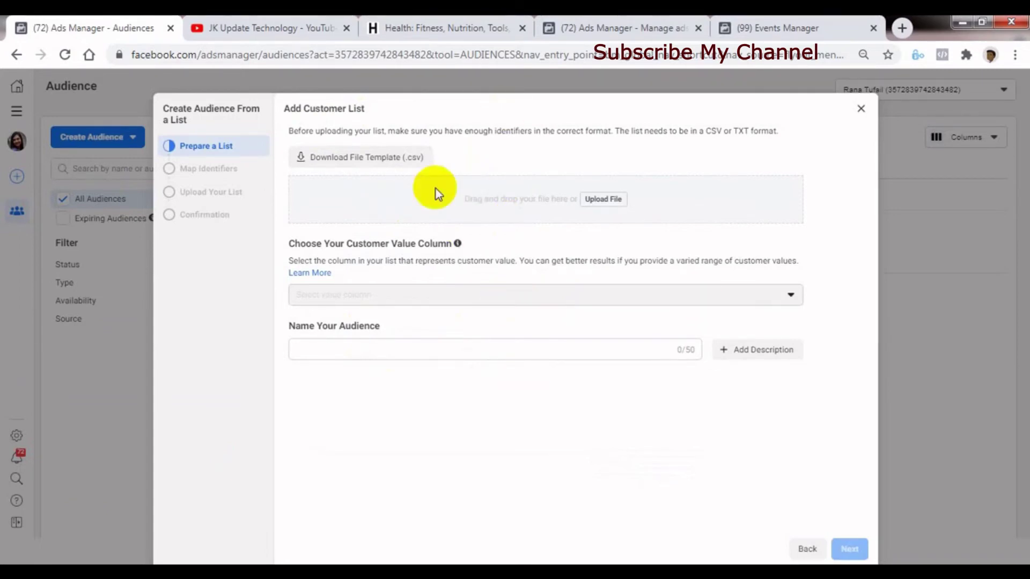
left_click(796, 548)
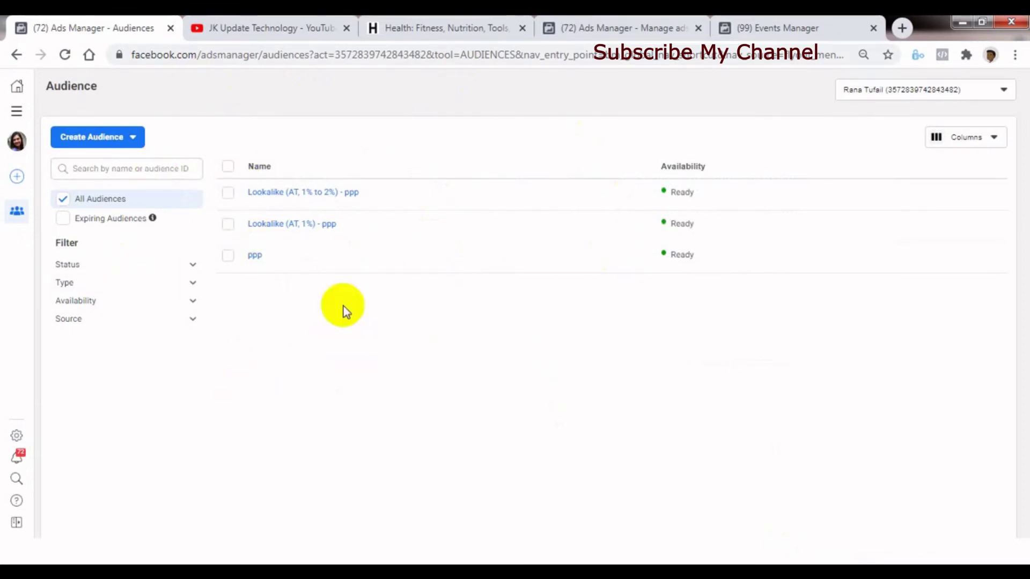
Start creating an ad from the Audiences page and switch to the new Ads Manager tab with the campaign creation dialog
mouse_move(18, 176)
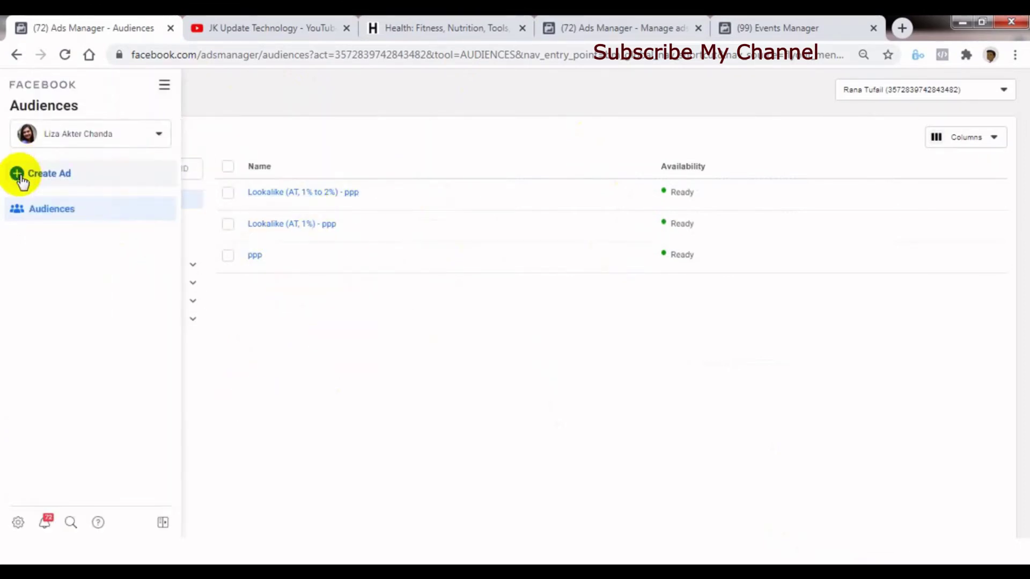
left_click(60, 174)
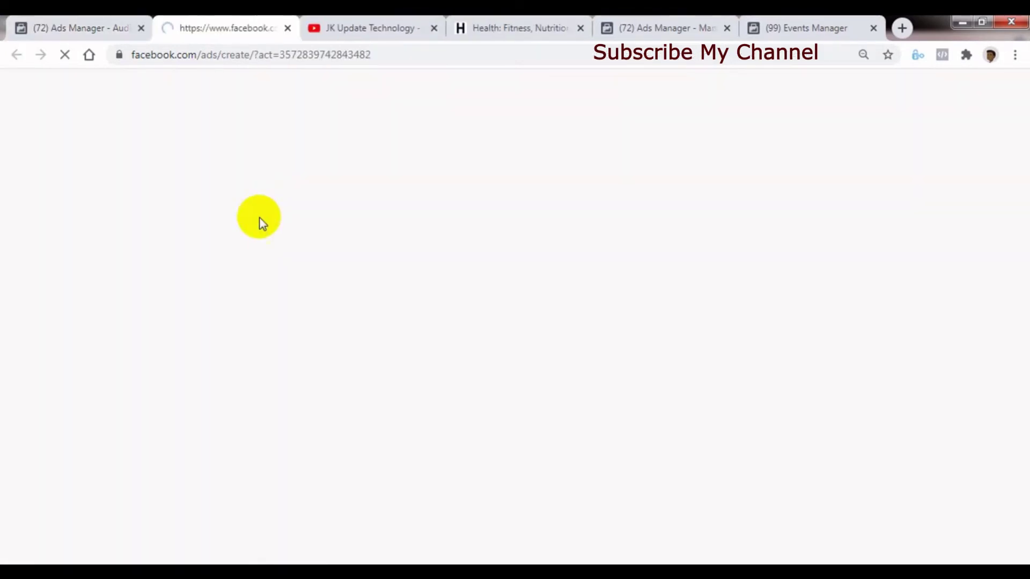
left_click(83, 27)
mouse_move(18, 175)
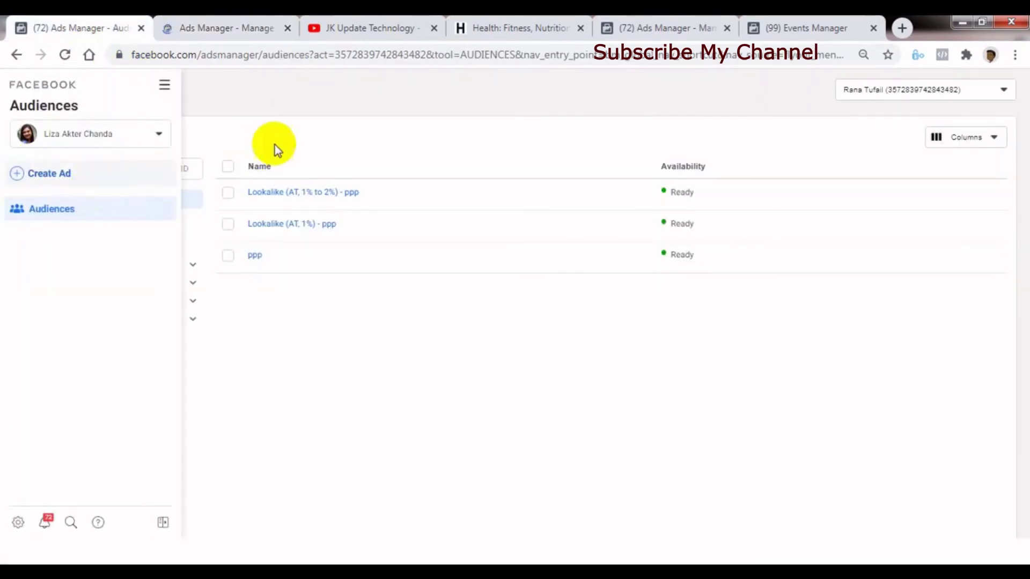
left_click(241, 28)
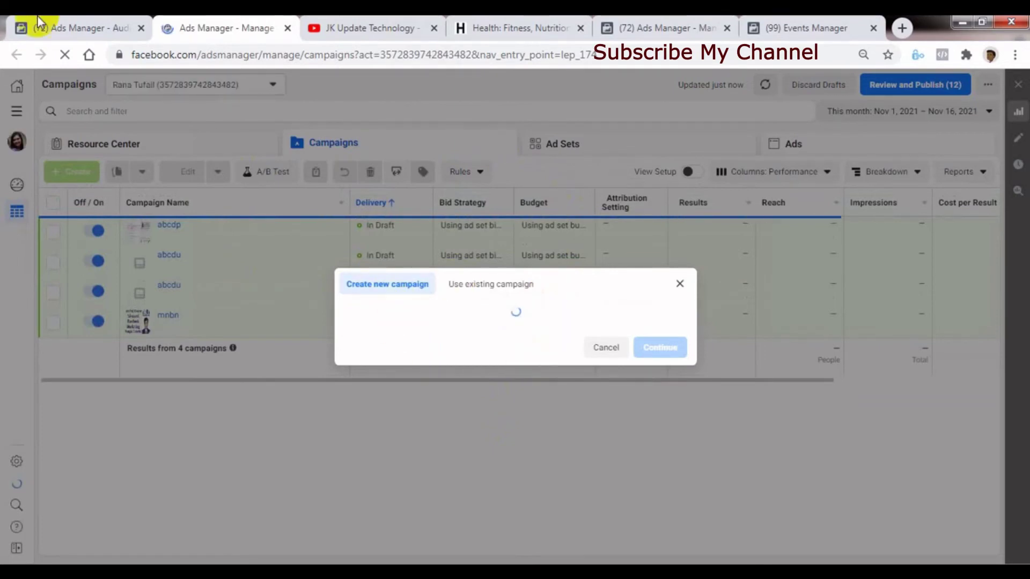
left_click(25, 27)
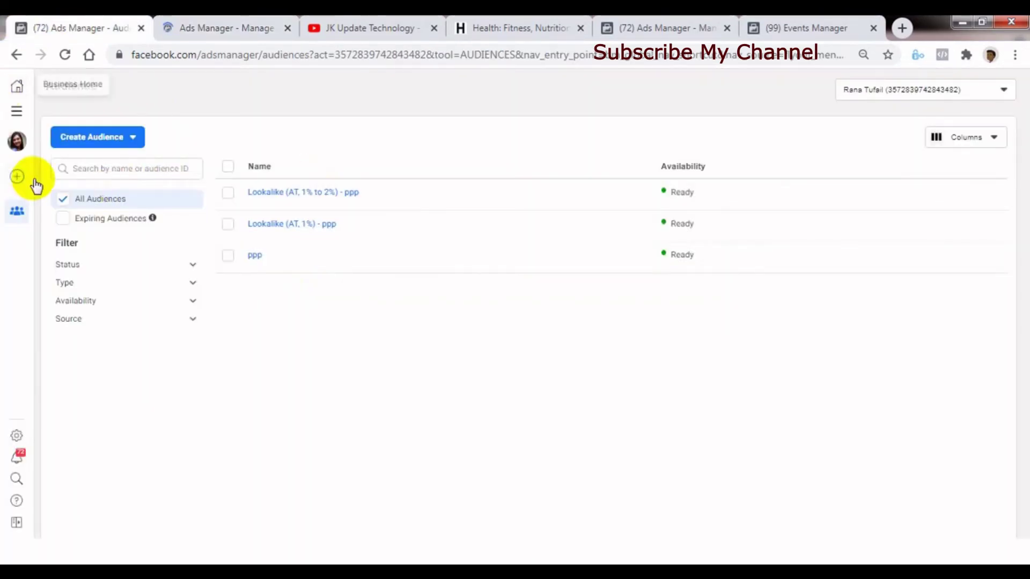
left_click(203, 27)
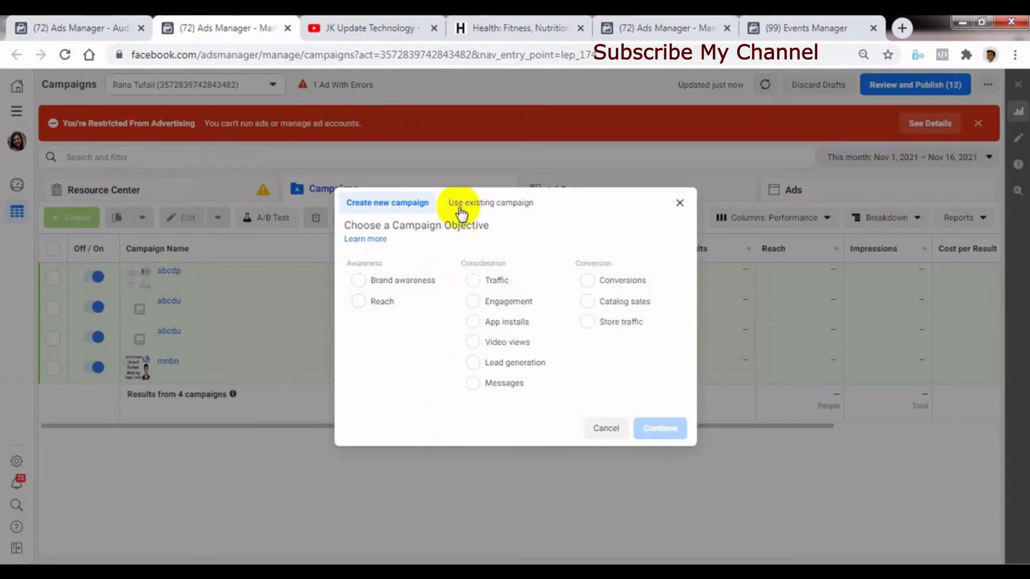
left_click(485, 301)
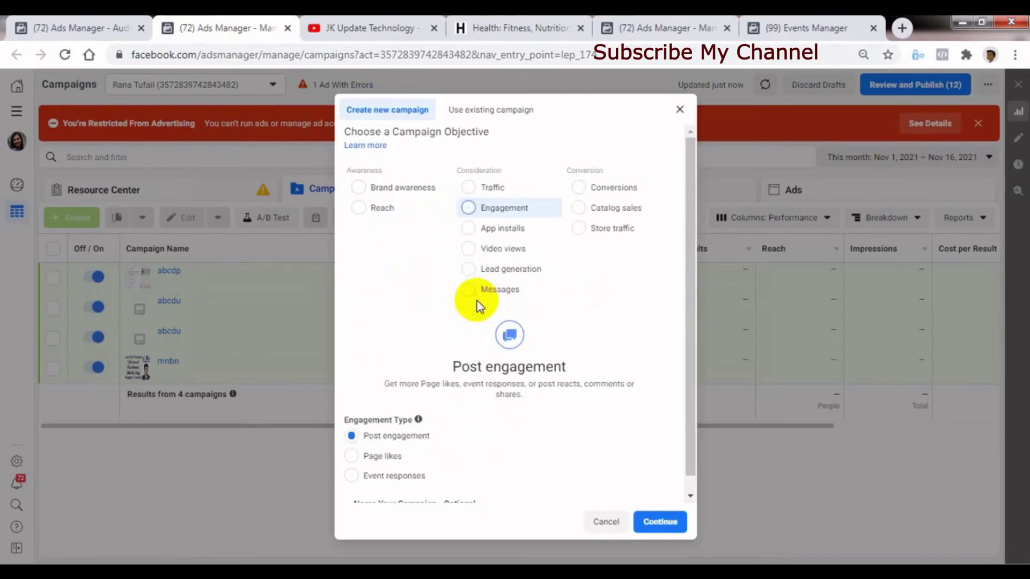
left_click(485, 187)
left_click(365, 222)
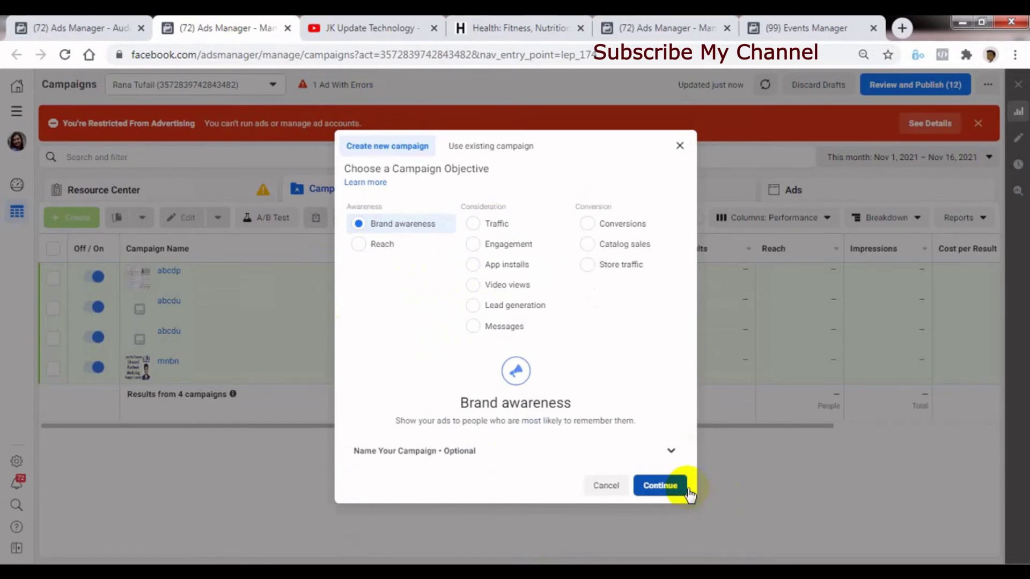
left_click(606, 486)
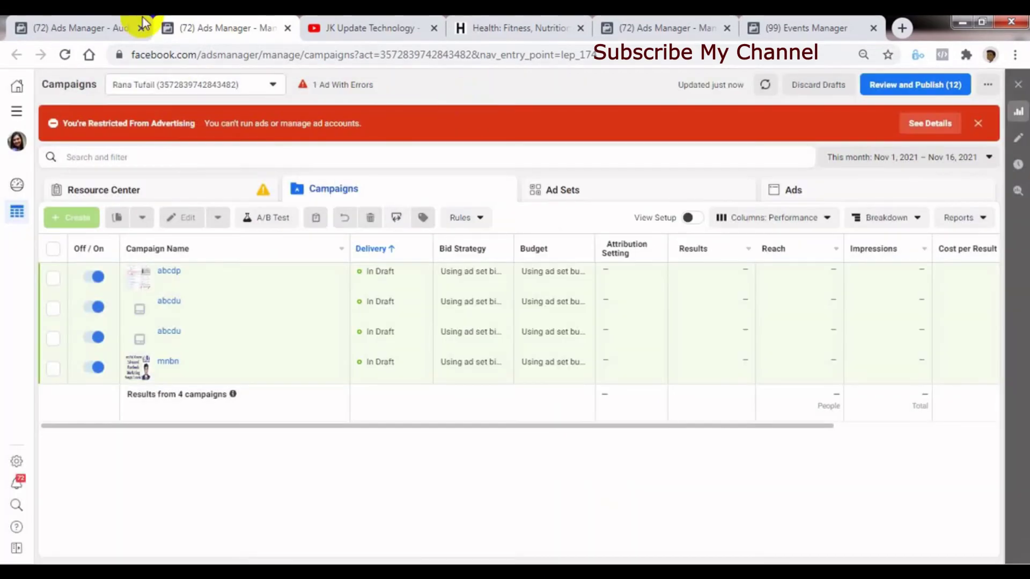
left_click(287, 28)
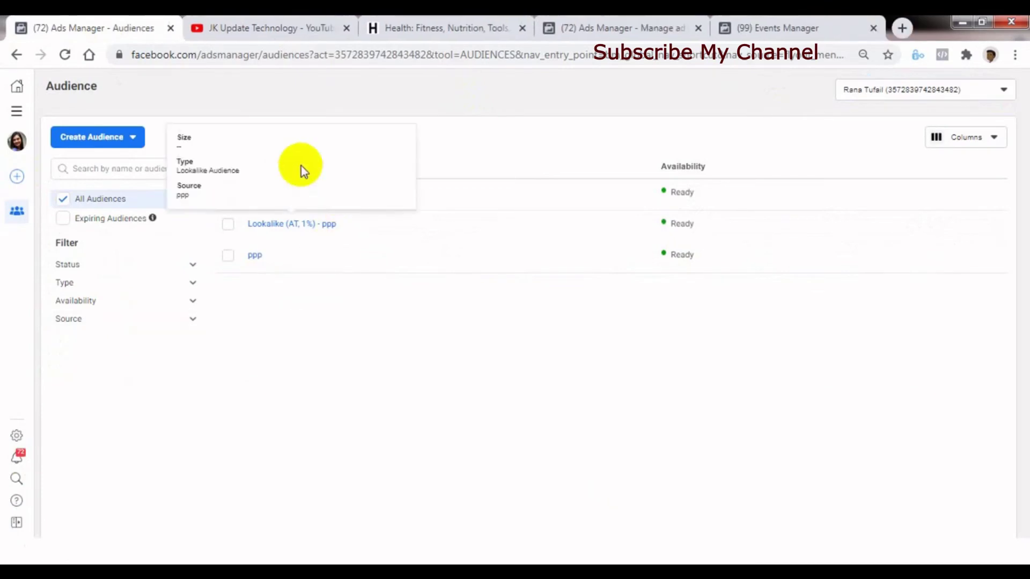
Go from the Audiences page to the Campaigns list in Ads Manager and dismiss the advertising restriction notice
mouse_move(65, 179)
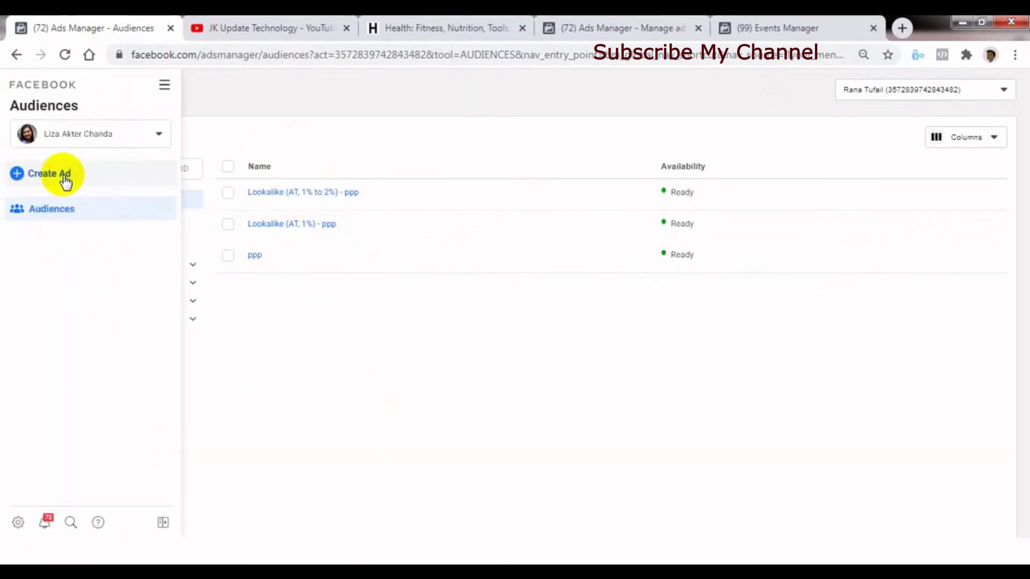
left_click(506, 394)
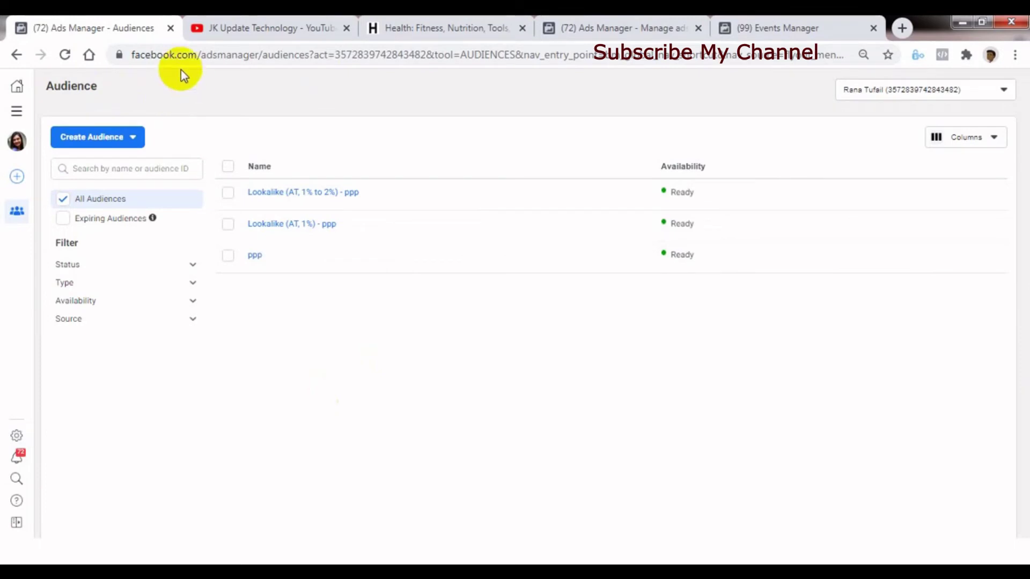
left_click(210, 61)
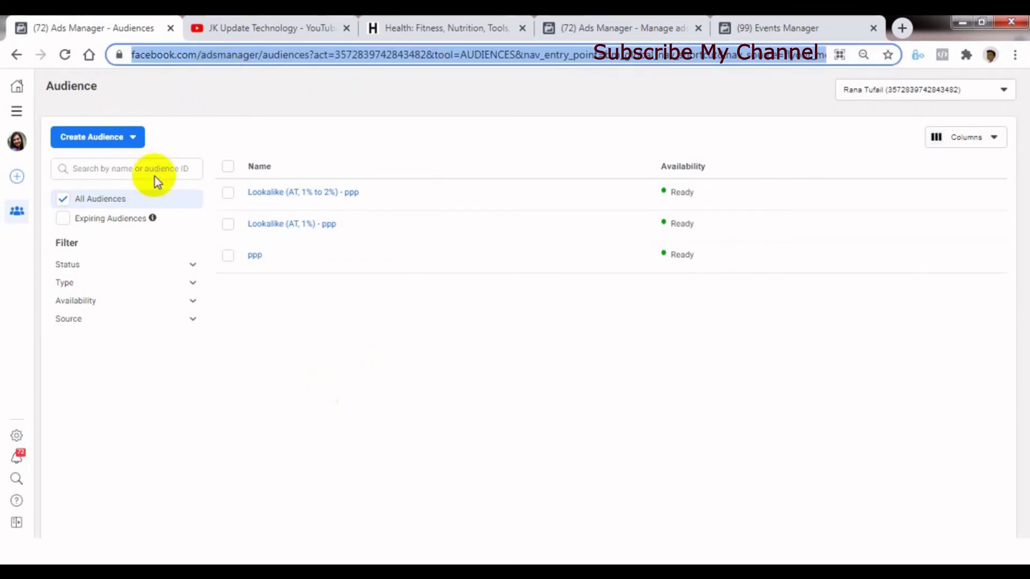
left_click(18, 113)
left_click(81, 158)
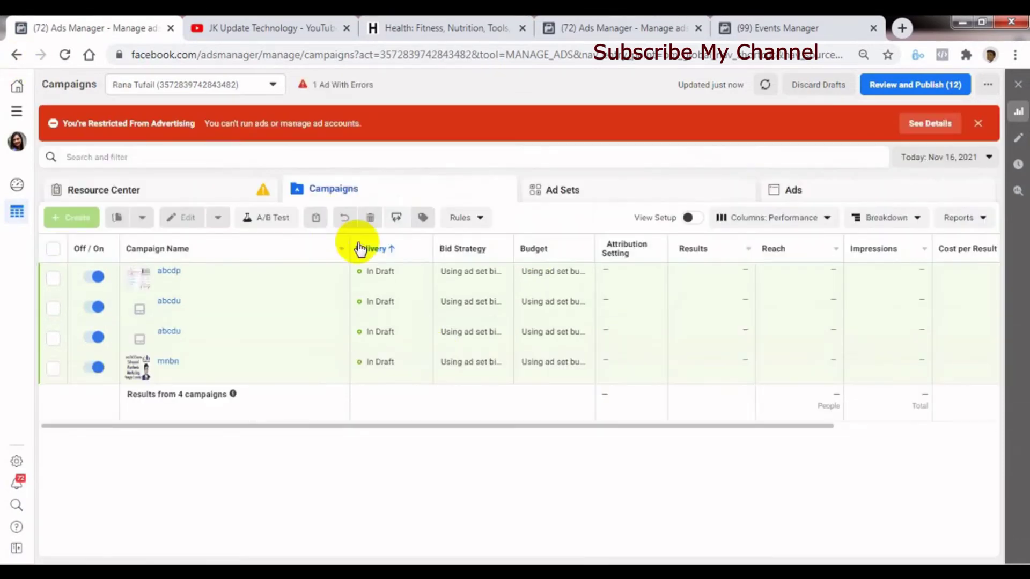
left_click(978, 125)
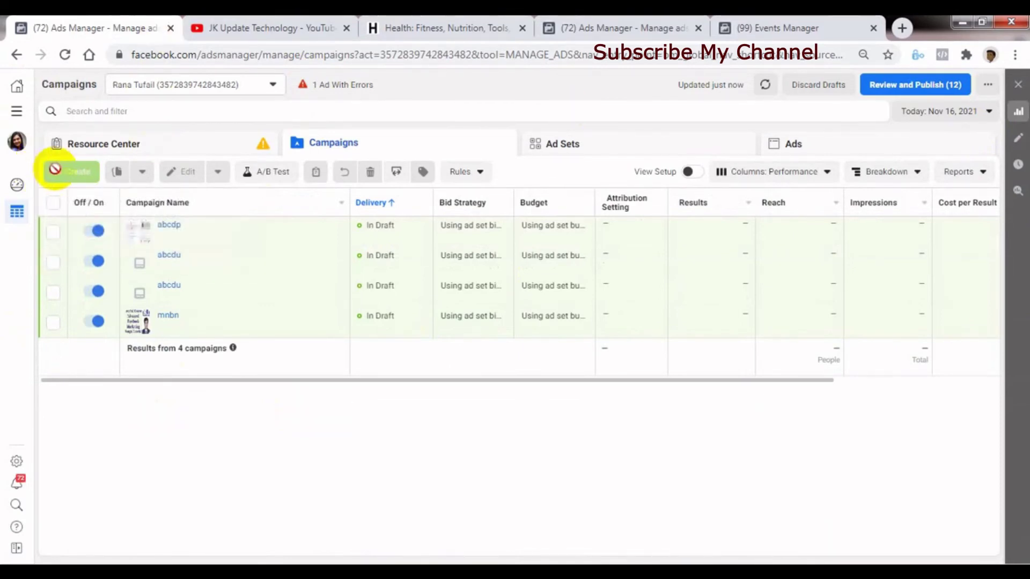
Go to the Account Overview and start creating a new campaign
mouse_move(57, 171)
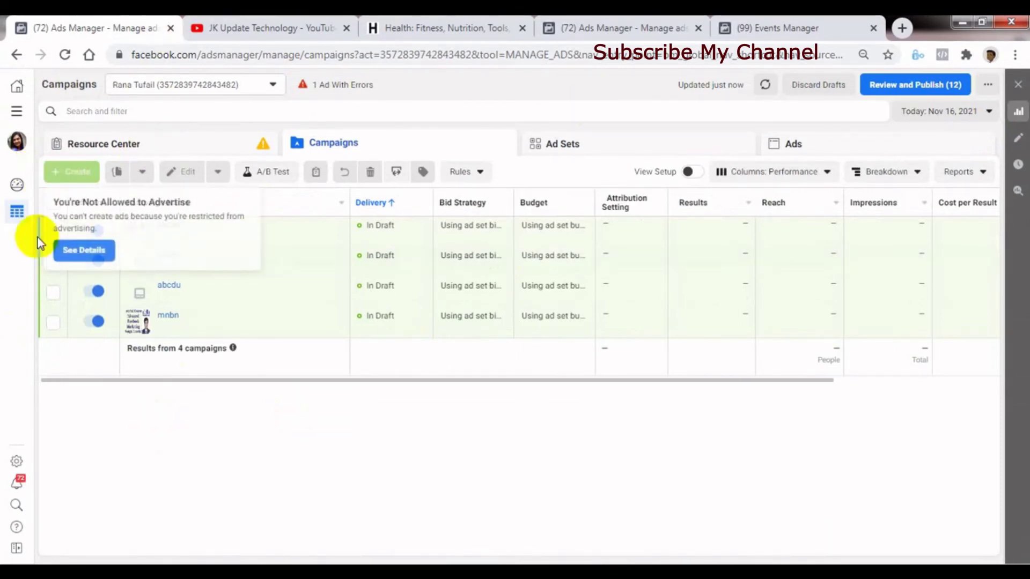
left_click(17, 185)
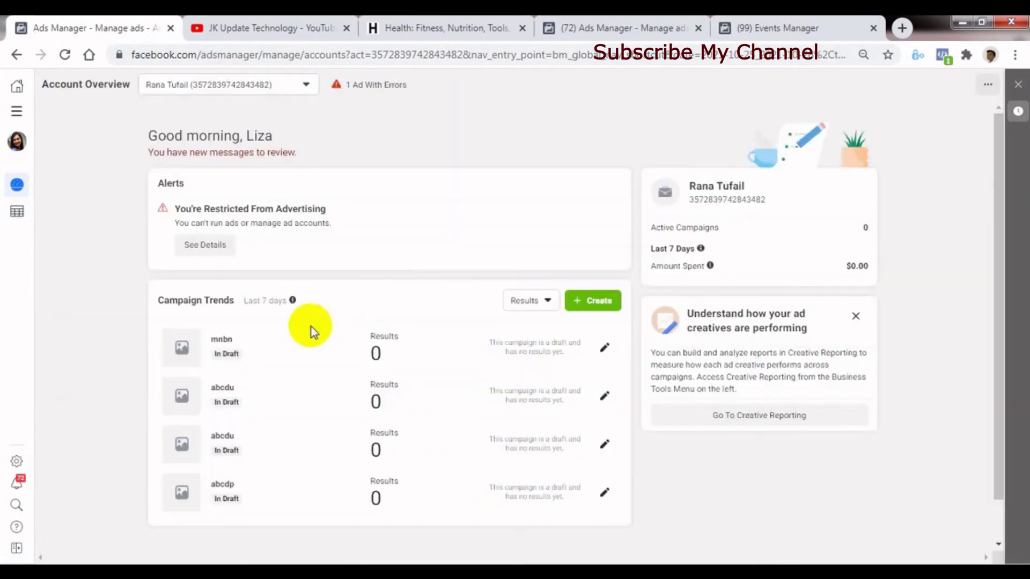
left_click(580, 303)
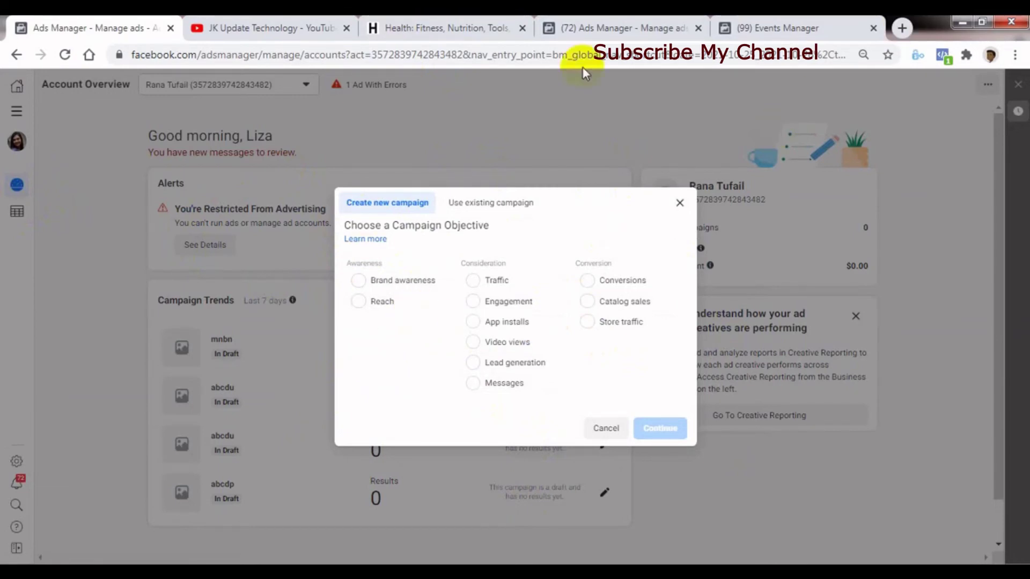
Review the campaign objectives in the other Ads Manager browser tab and return to the newly started campaign
left_click(762, 28)
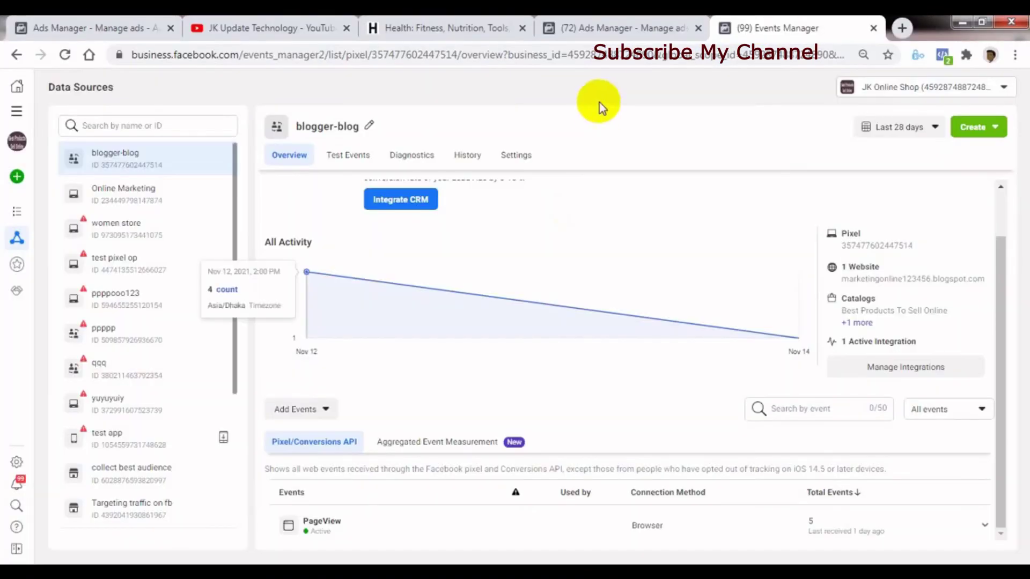
left_click(616, 28)
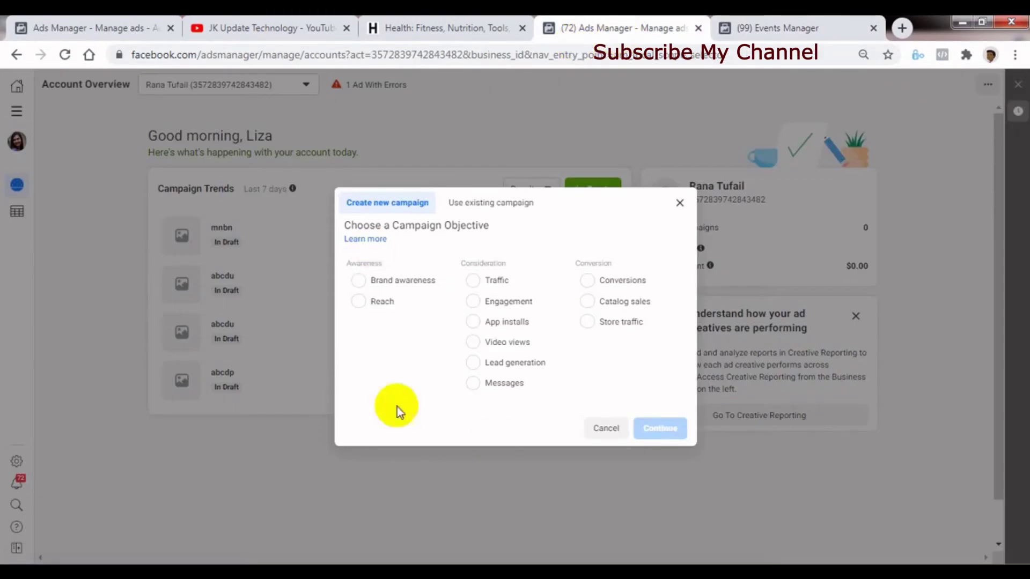
left_click(70, 28)
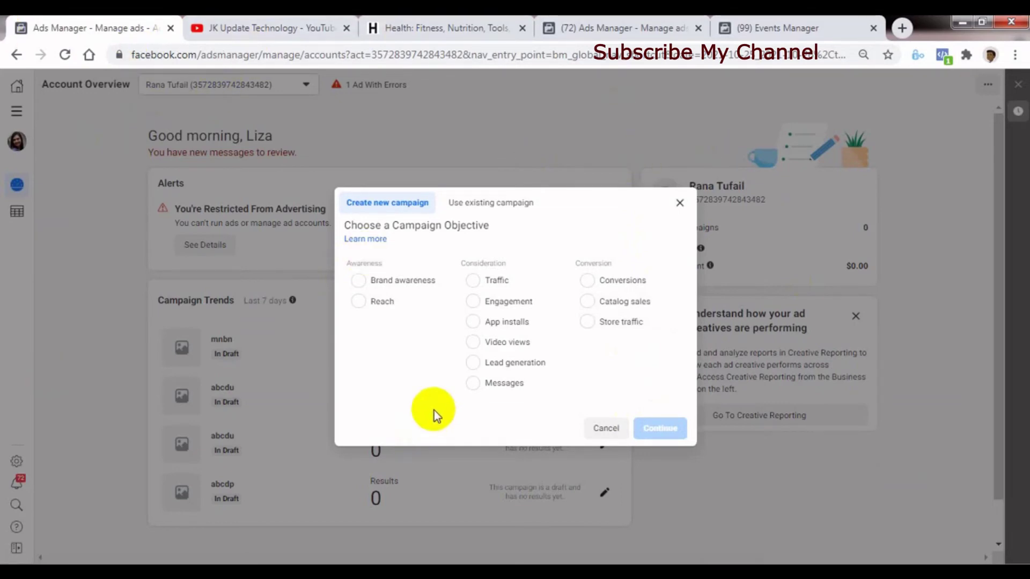
Choose Reach as the campaign objective and name the campaign pp
left_click(371, 301)
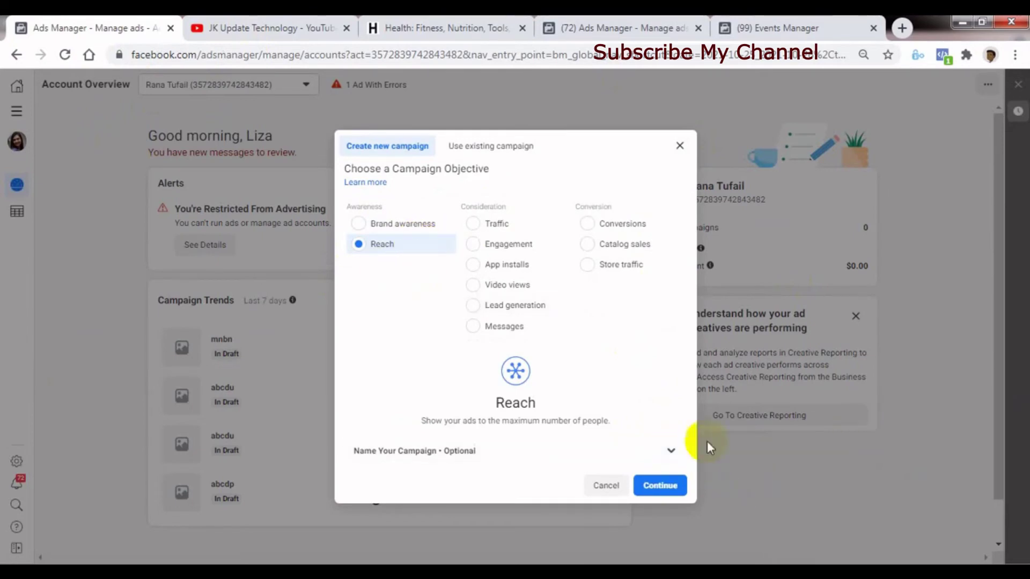
left_click(670, 450)
scroll(689, 349, "down", 3)
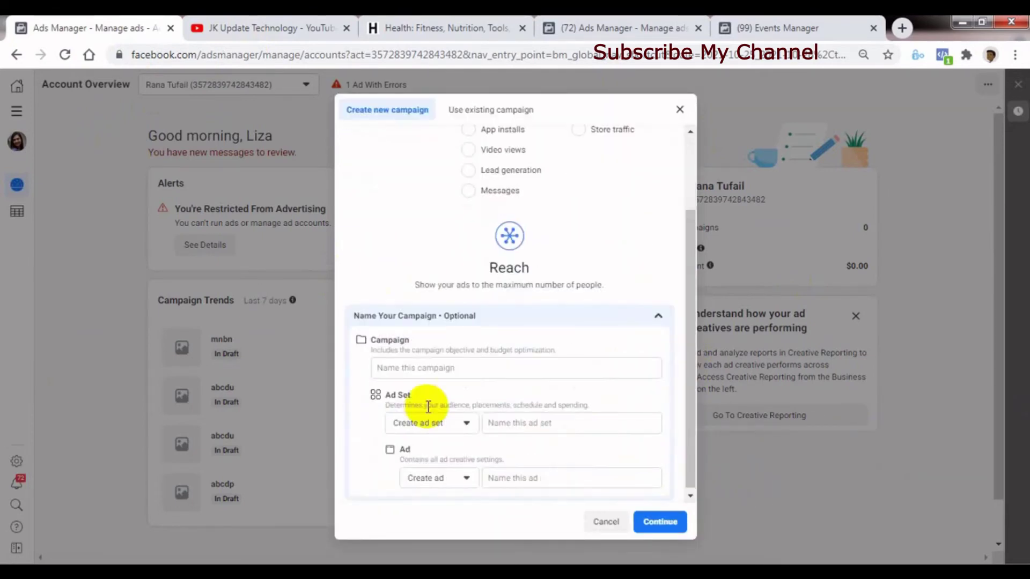
left_click(446, 370)
type("pp")
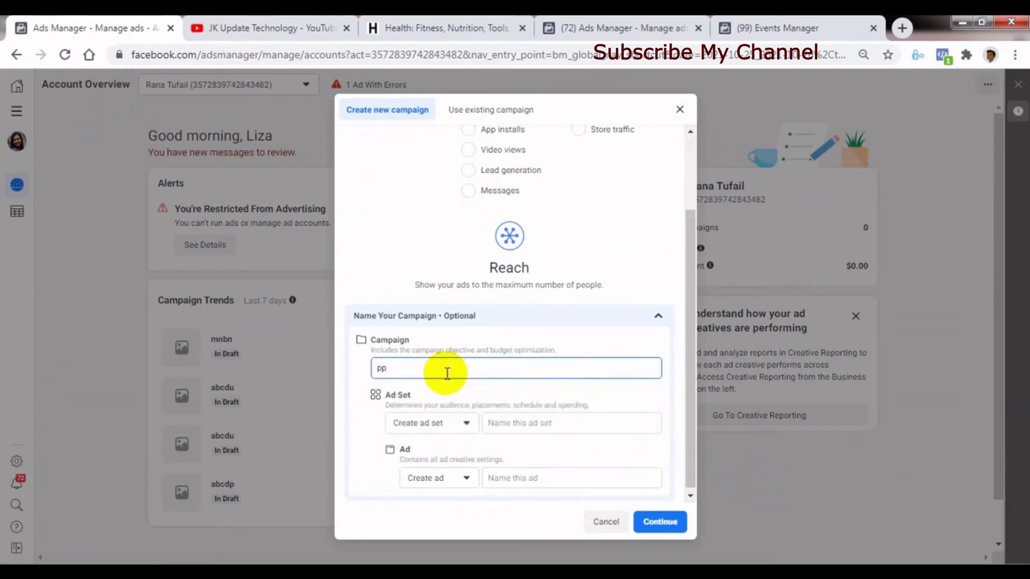
key("ctrl+a")
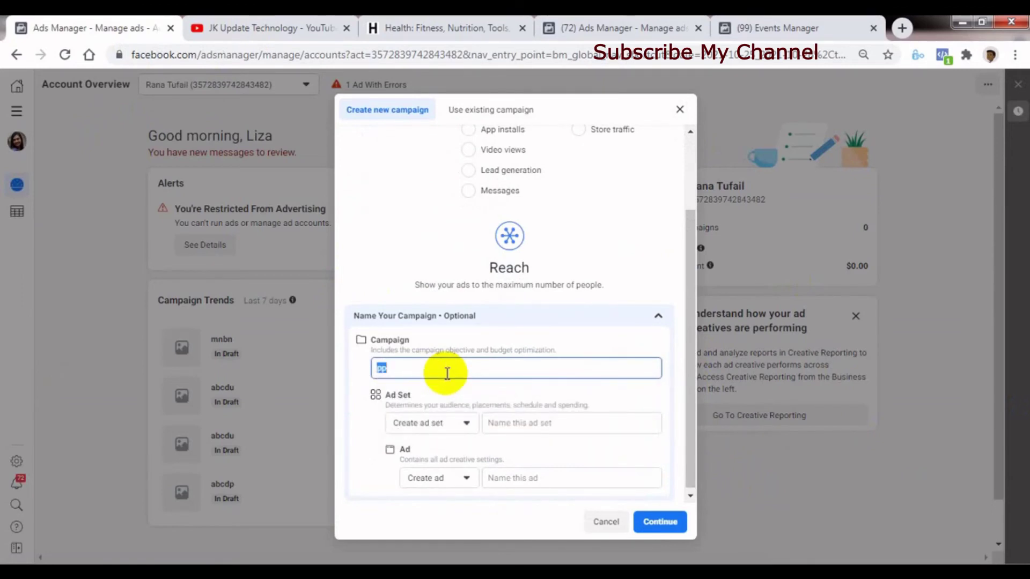
Name both the ad set and the ad pp and continue to the campaign editor
left_click(488, 422)
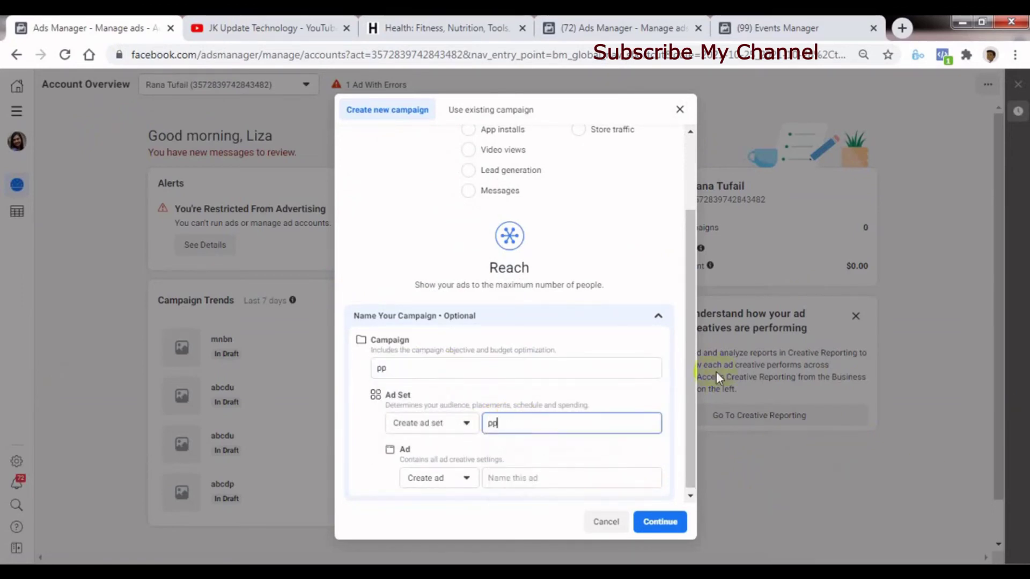
left_click(558, 477)
type("pp")
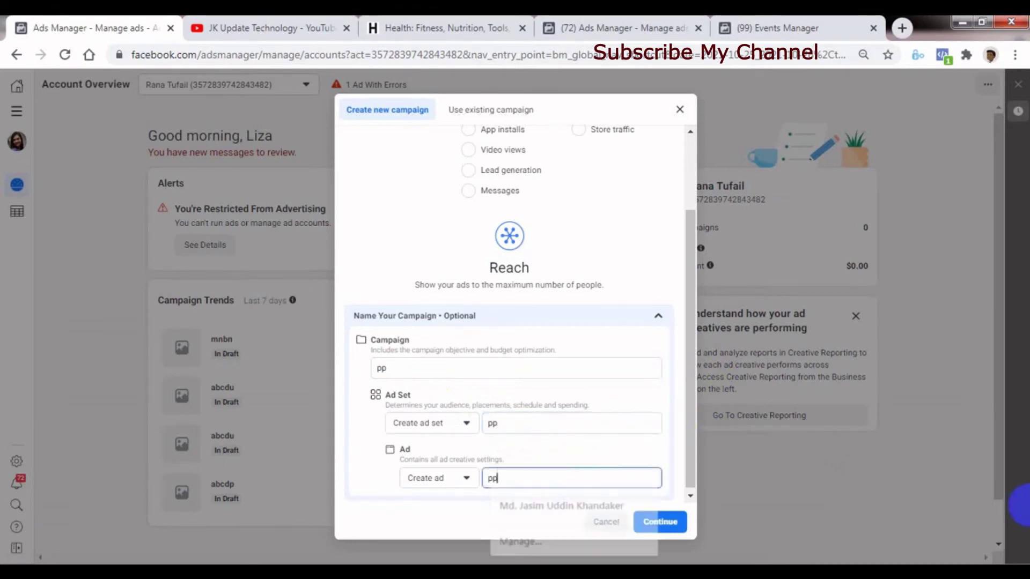
left_click(662, 526)
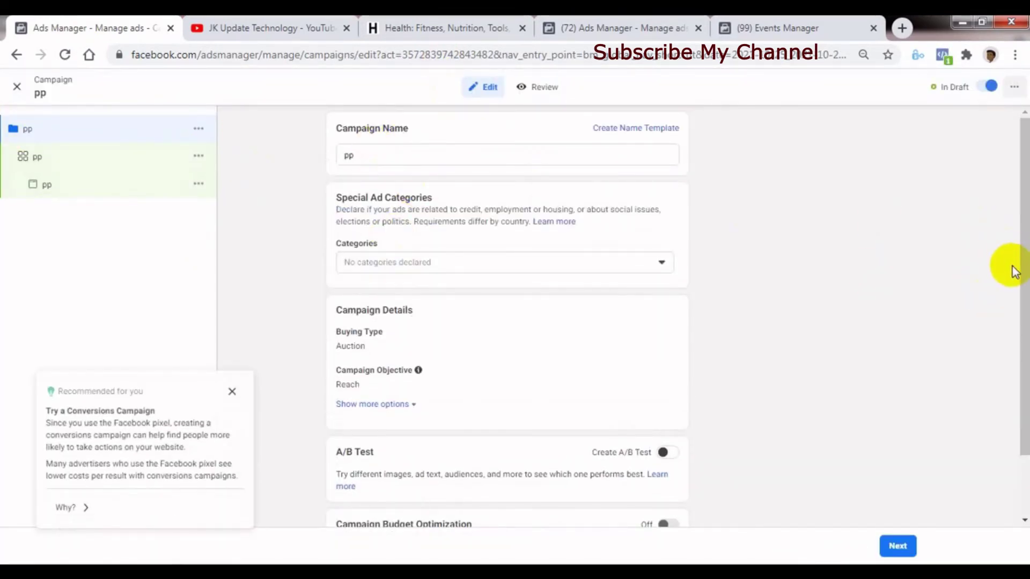
Review the campaign's categories, details, A/B test and budget optimization settings, and proceed to the ad set
left_click_drag(1019, 280, 1020, 356)
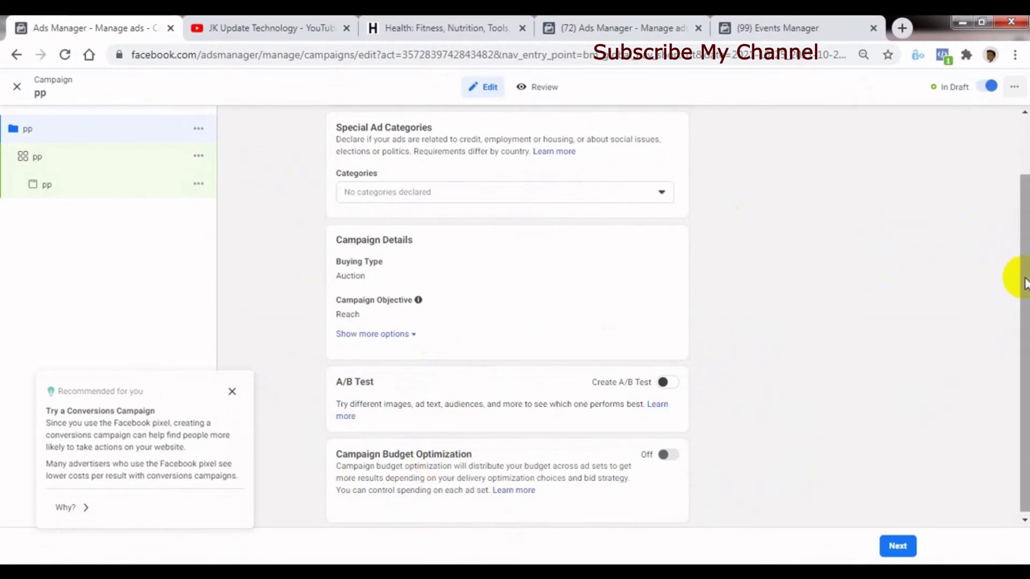
scroll(1014, 275, "up", 1)
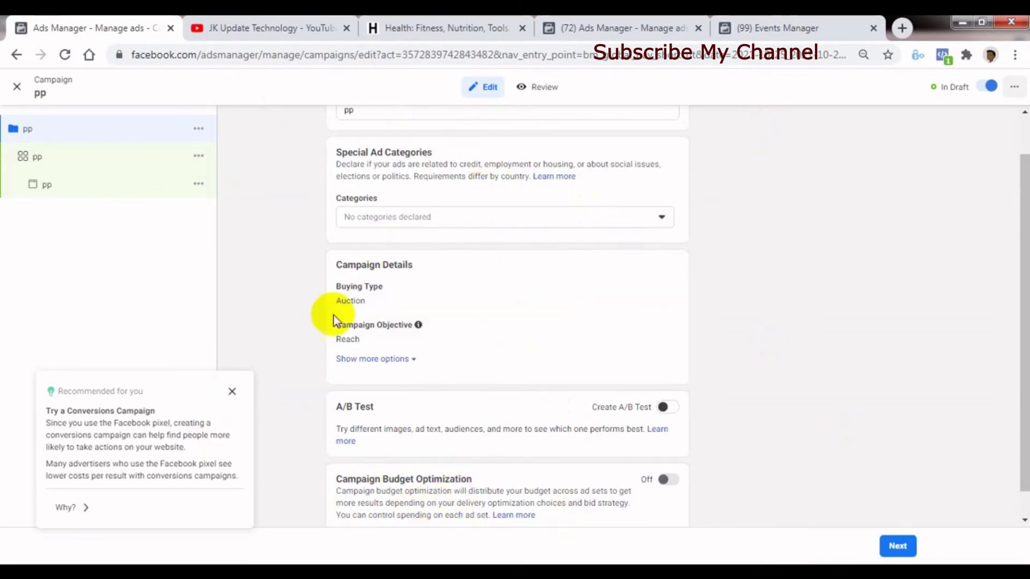
left_click(904, 549)
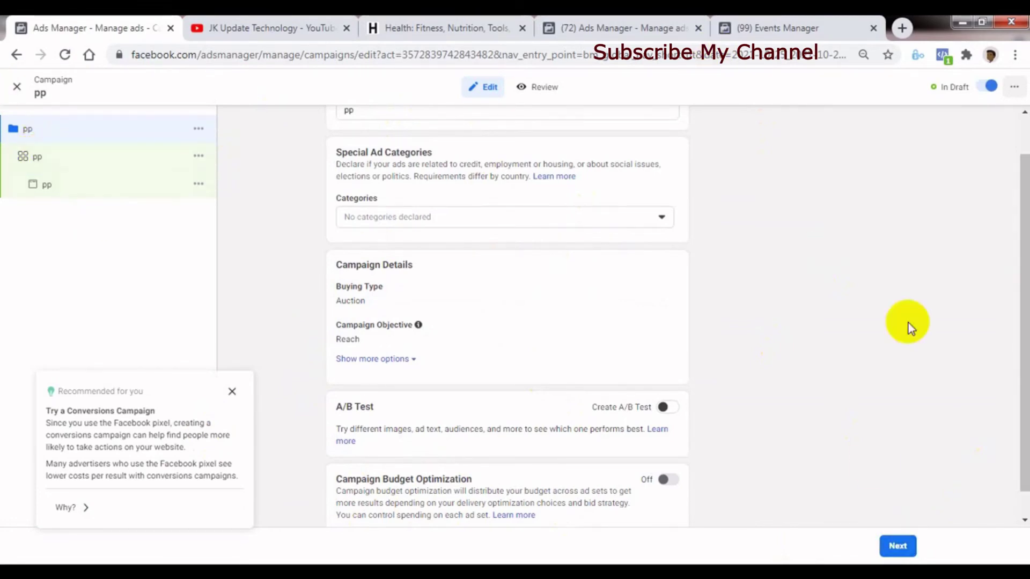
left_click(900, 545)
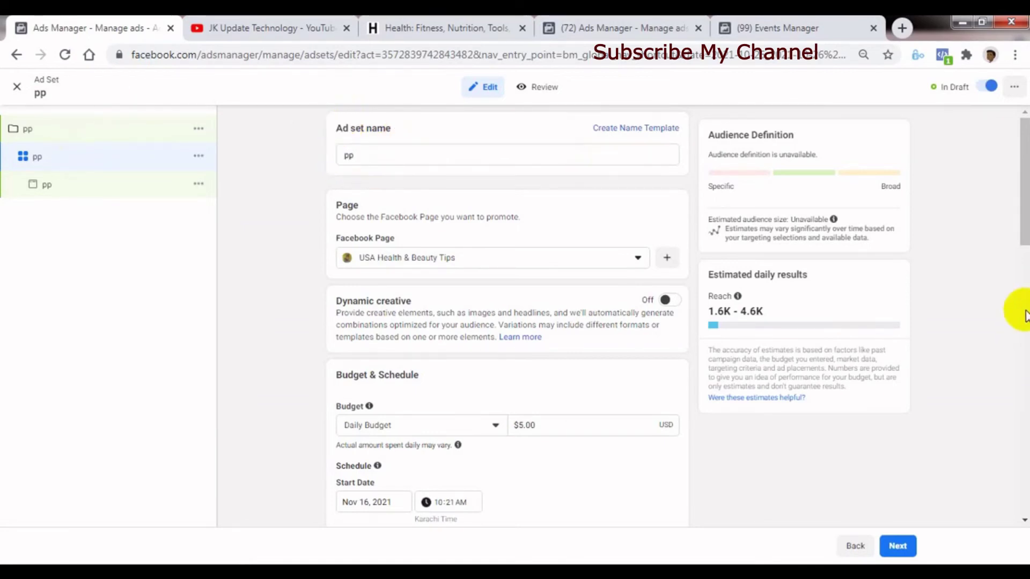
Review the ad set's Facebook Page, dynamic creative, budget, schedule and audience settings
left_click_drag(1023, 232, 1018, 245)
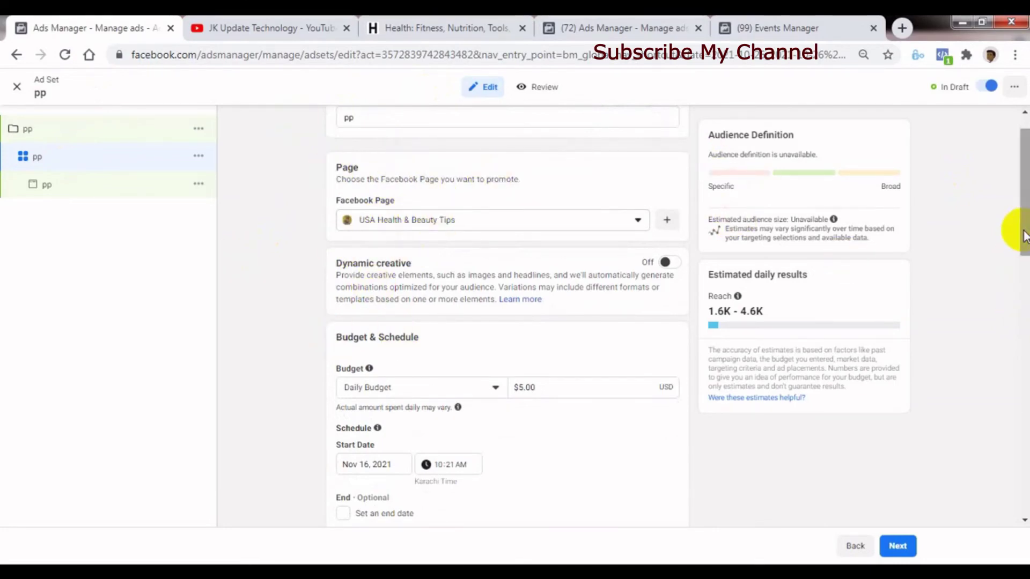
scroll(1022, 231, "down", 1)
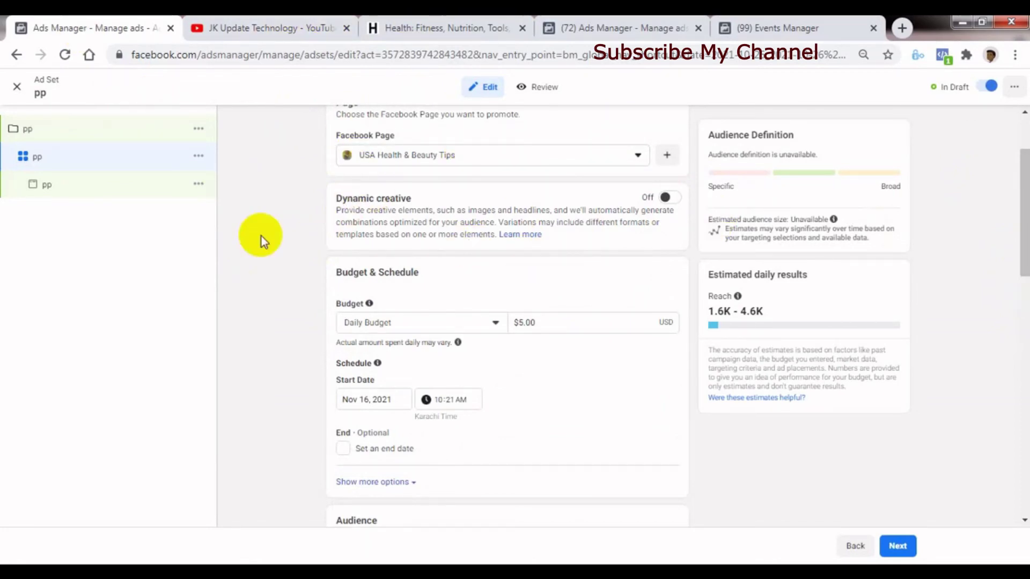
left_click_drag(1022, 269, 1017, 296)
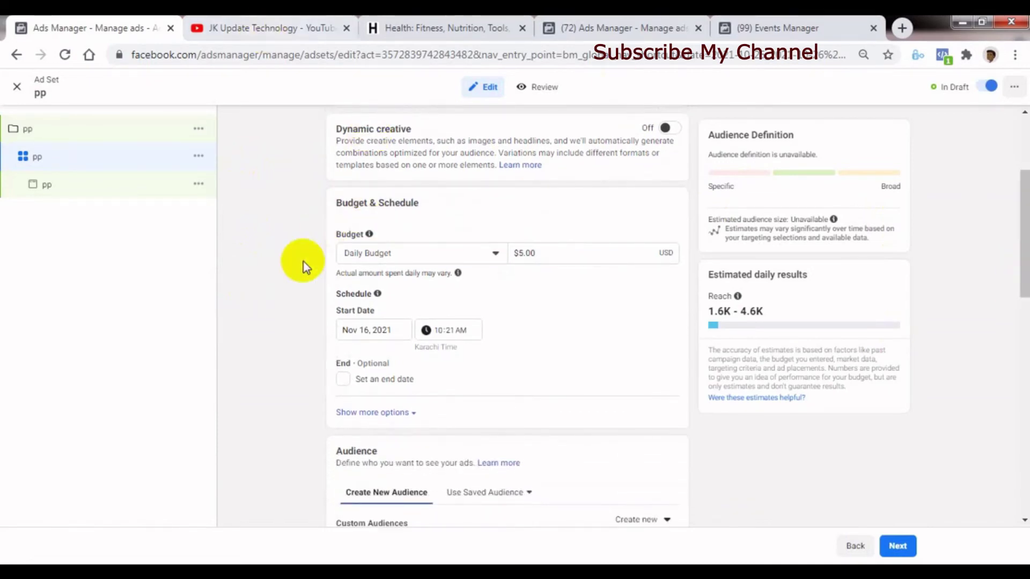
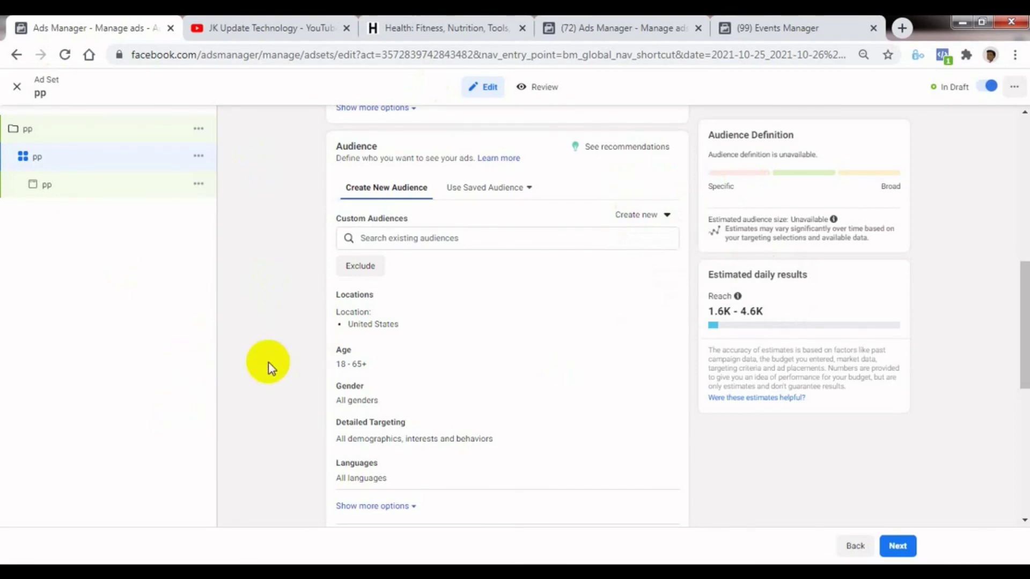
Check the campaign objectives in the other Ads Manager browser tab, and view the ad set's options for creating a new audience
left_click(648, 32)
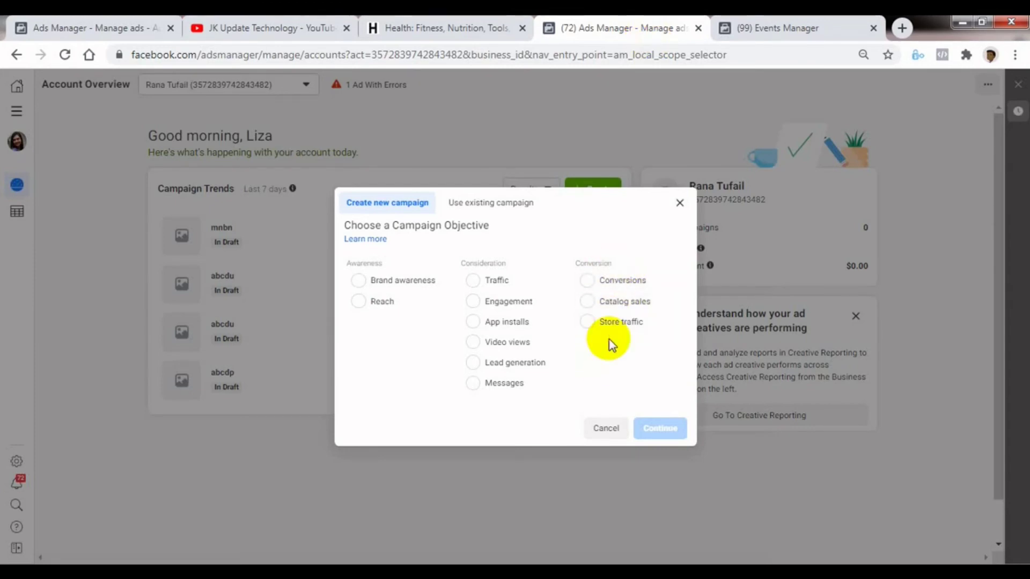
left_click(110, 33)
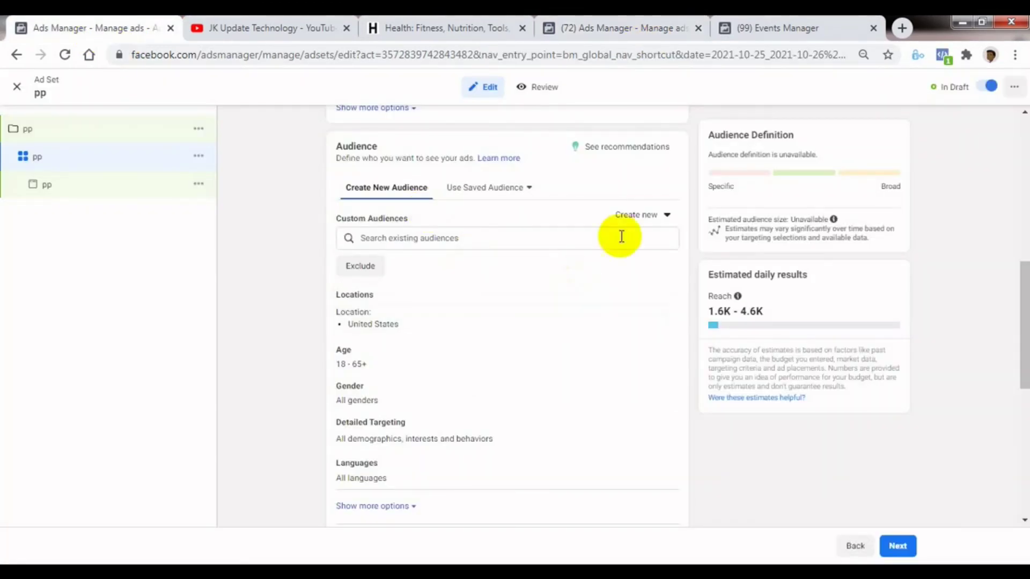
left_click(664, 217)
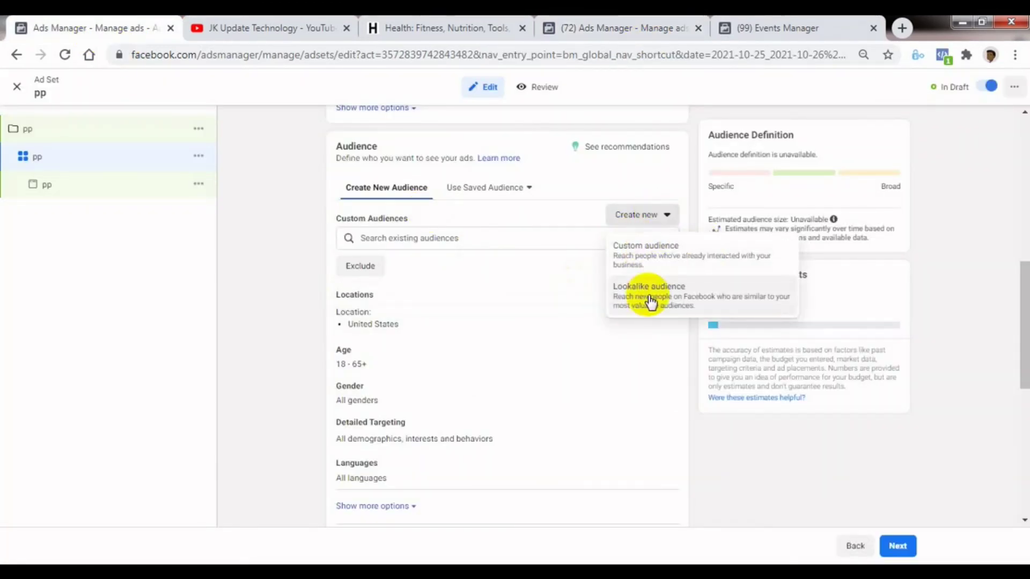
left_click(311, 231)
Review the ad set's placements and its optimization and delivery settings, and proceed to the ad
left_click_drag(1023, 333, 1013, 460)
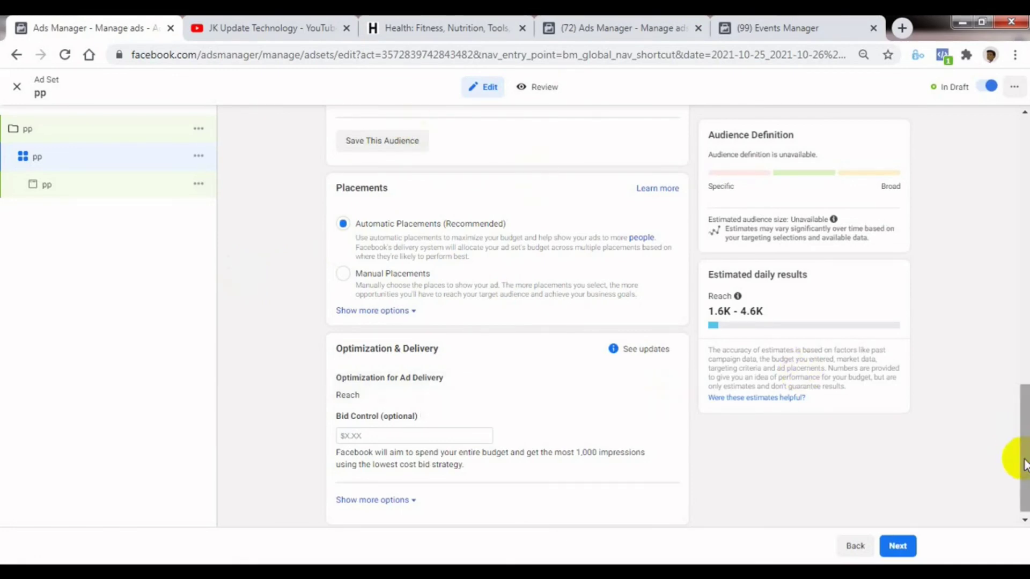
left_click_drag(1018, 460, 1025, 195)
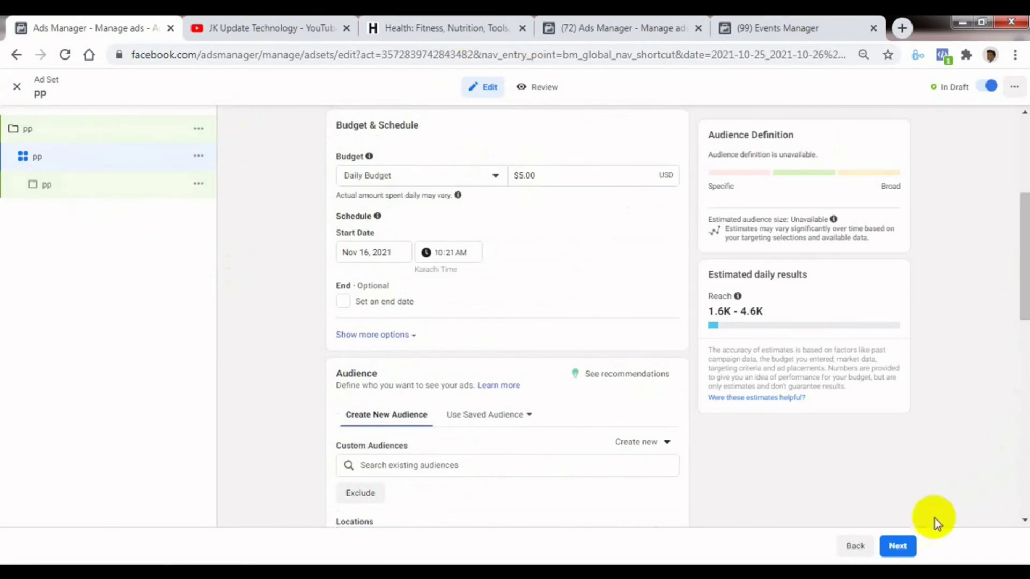
left_click(901, 545)
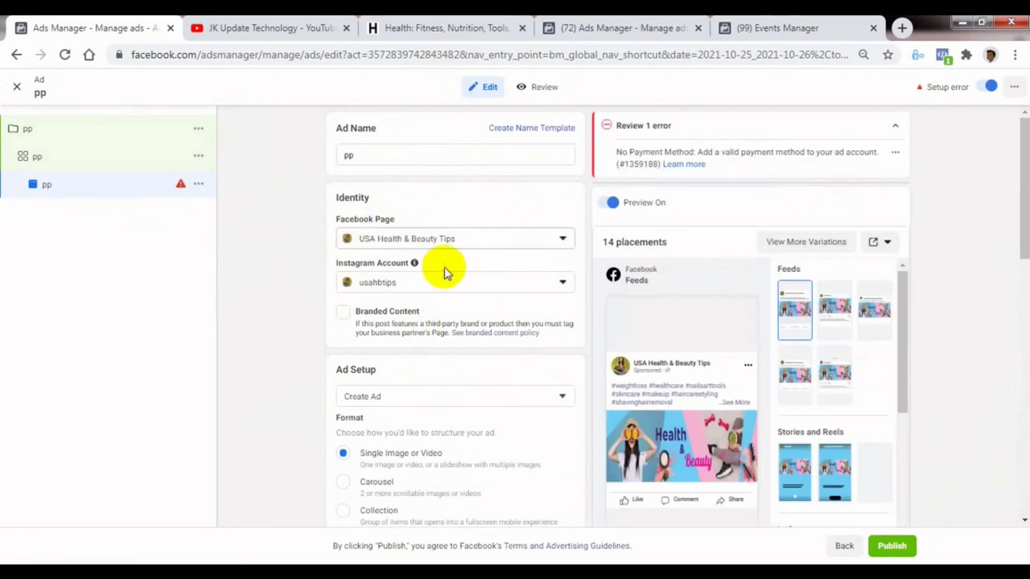
Review the ad's identity settings and the Ad Setup source options, keeping Create Ad selected
left_click_drag(1022, 250, 1021, 285)
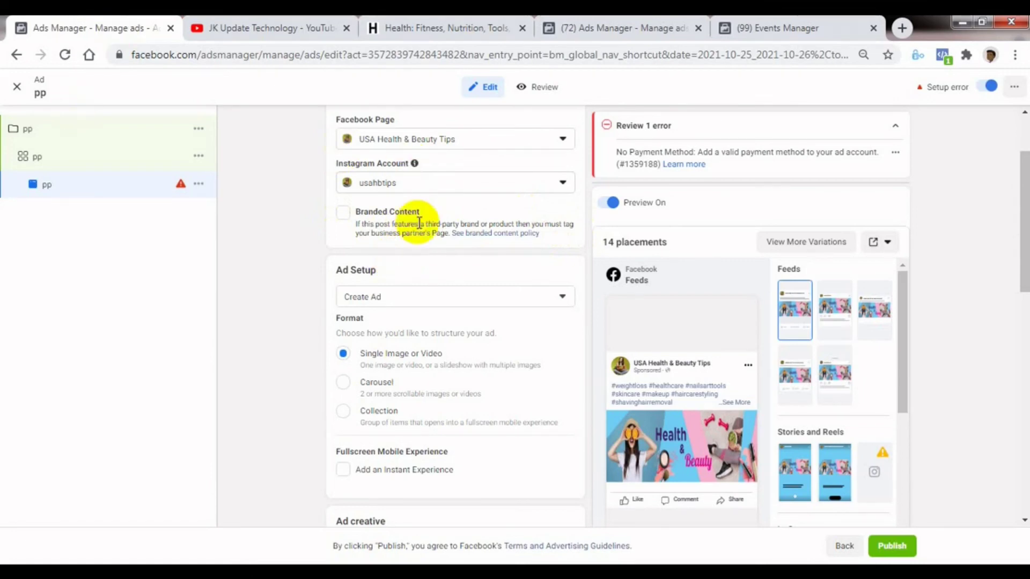
left_click_drag(1021, 271, 1021, 304)
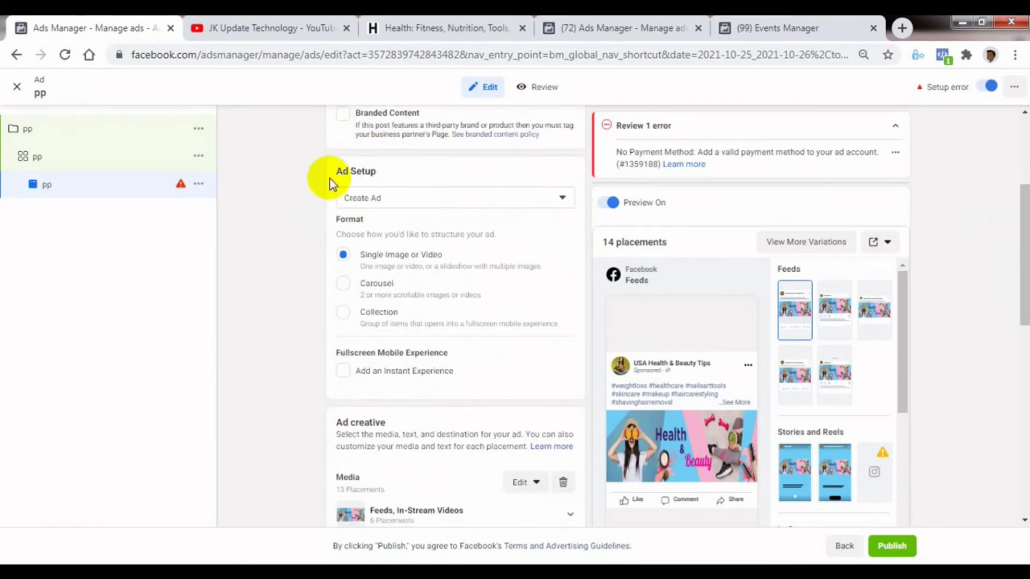
left_click(395, 201)
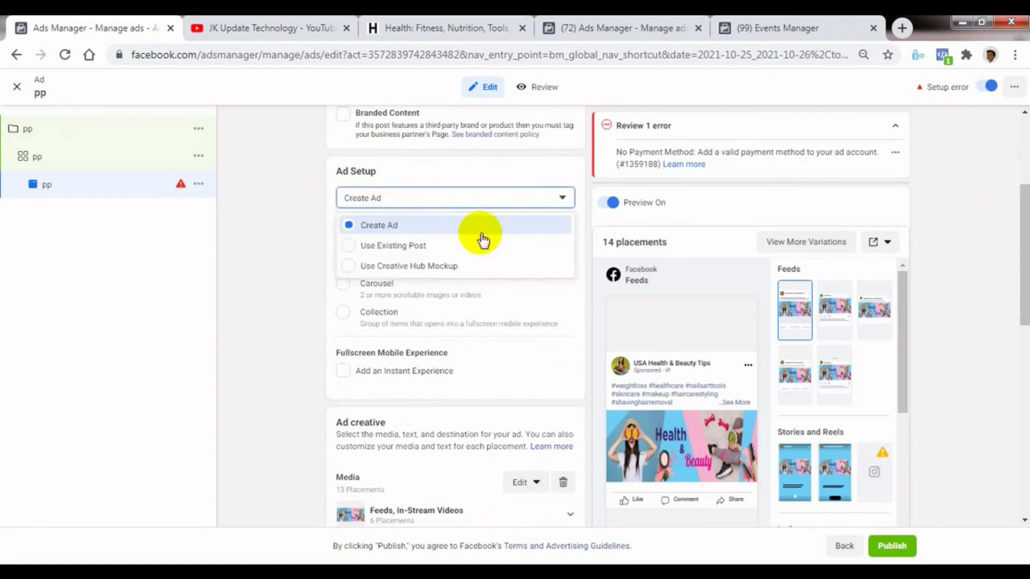
left_click(388, 227)
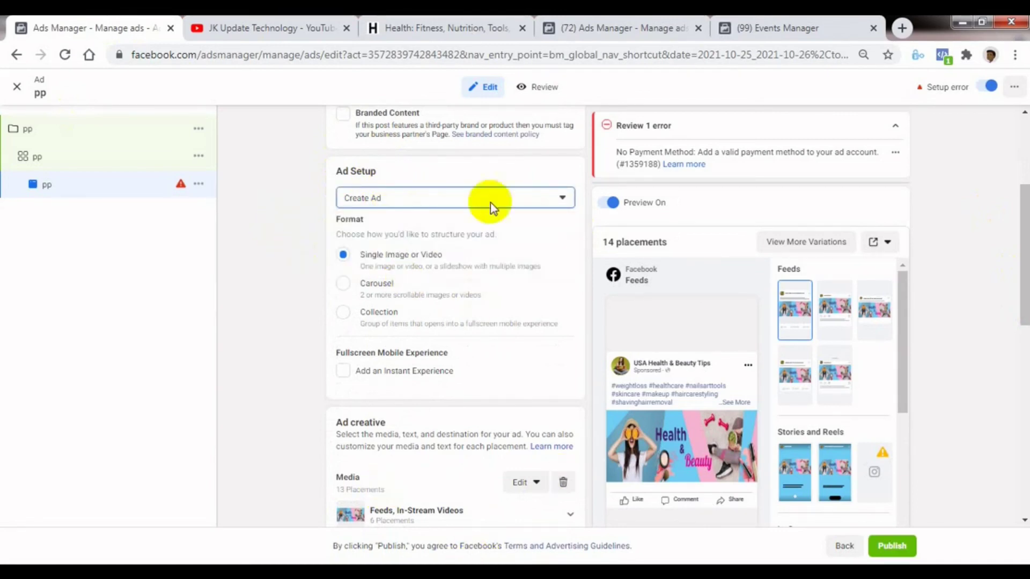
left_click(436, 201)
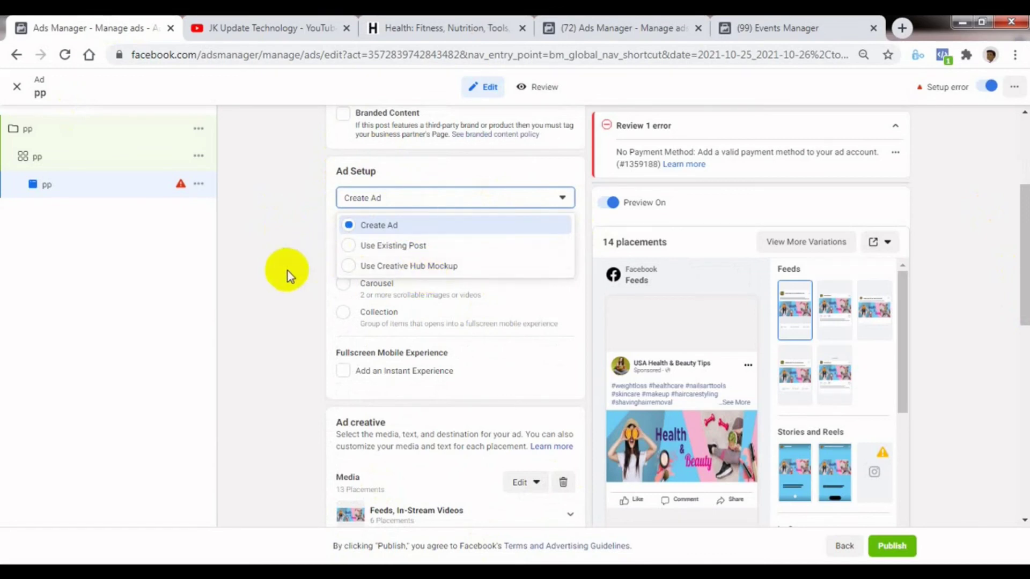
left_click(284, 209)
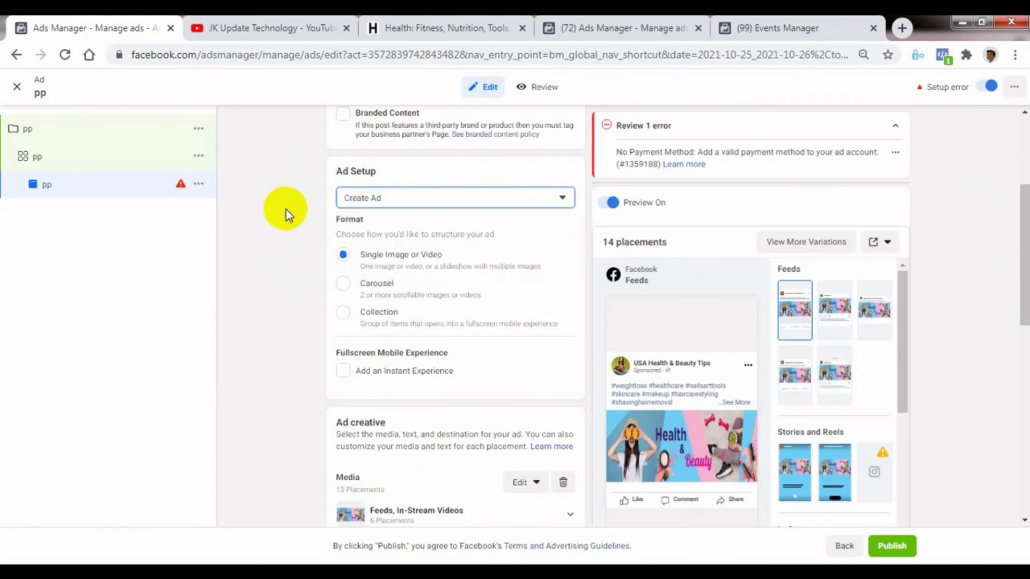
left_click(420, 196)
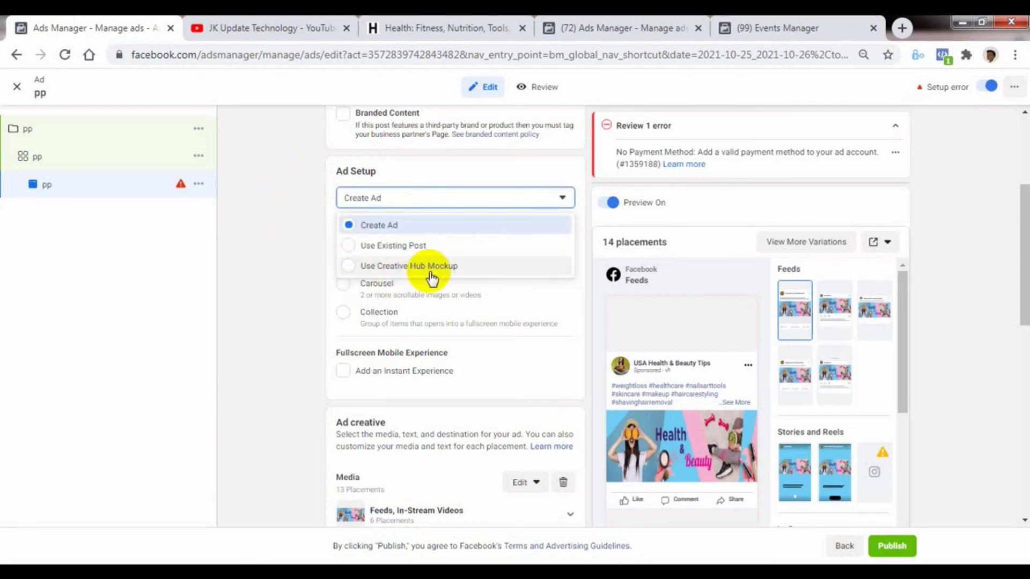
left_click(253, 225)
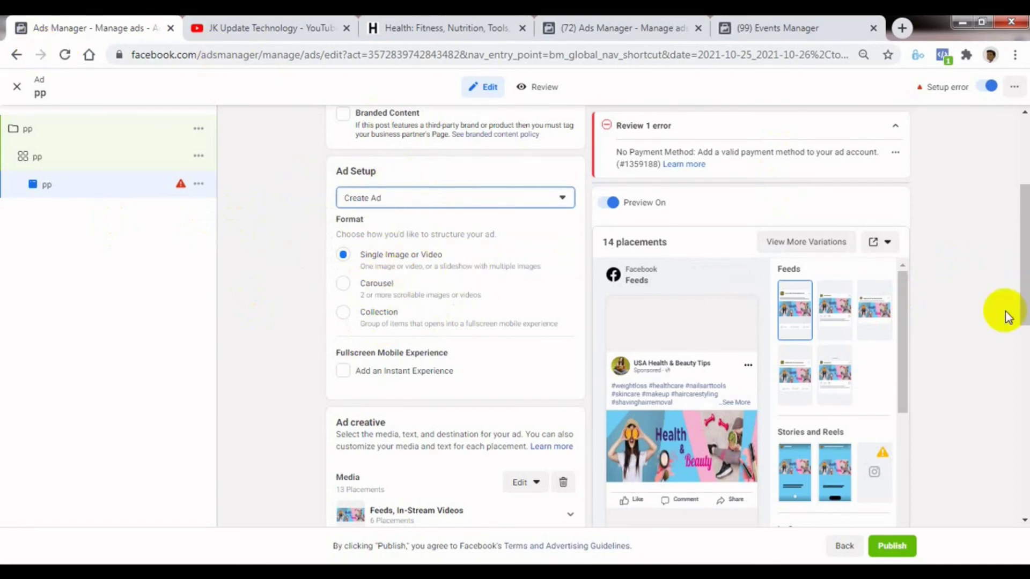
Examine the ad's format, media for Feeds and In-Stream Videos, primary text, languages and tracking settings
left_click_drag(1023, 309, 1024, 330)
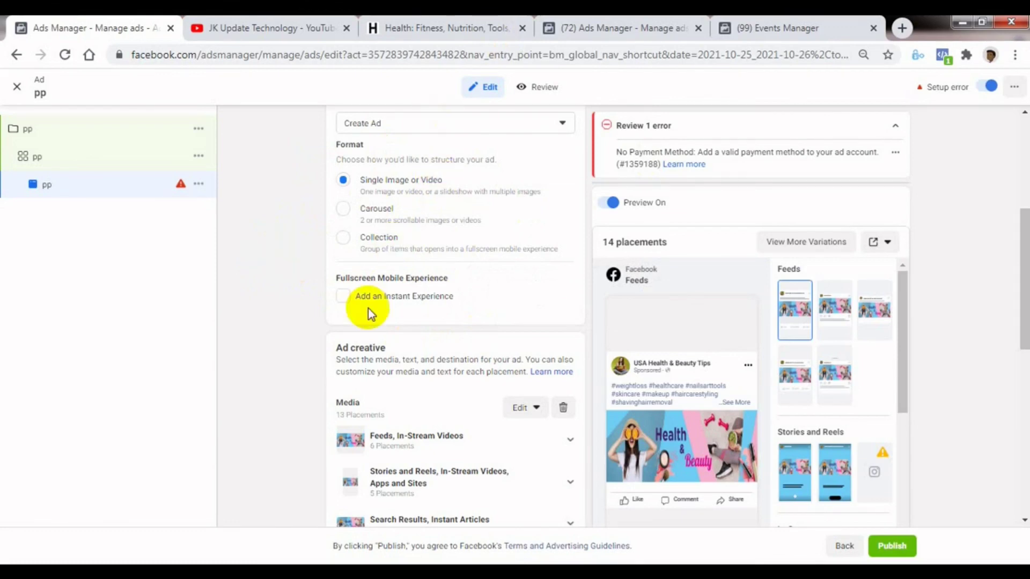
left_click_drag(1018, 337, 1019, 402)
left_click(554, 274)
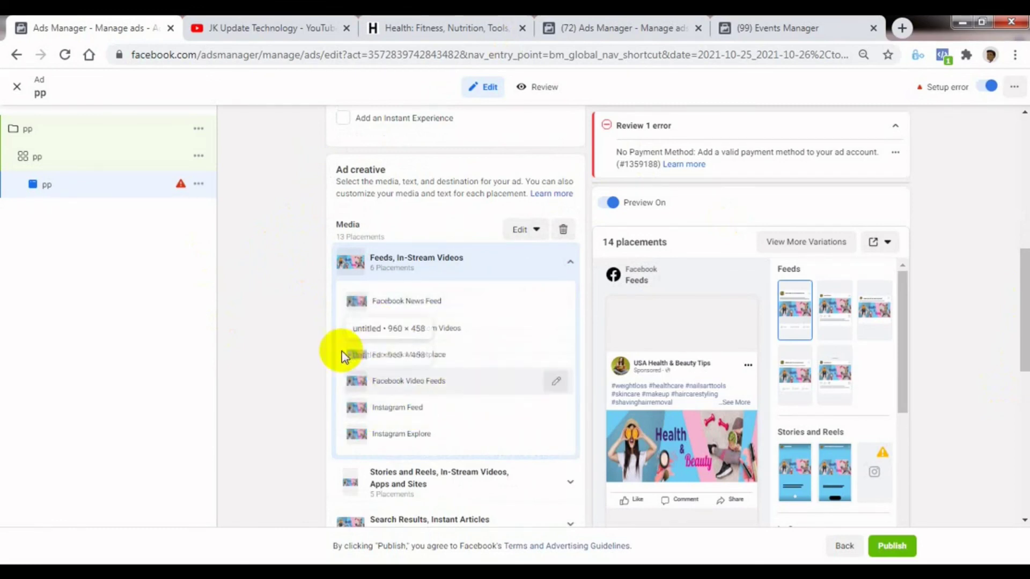
left_click(552, 272)
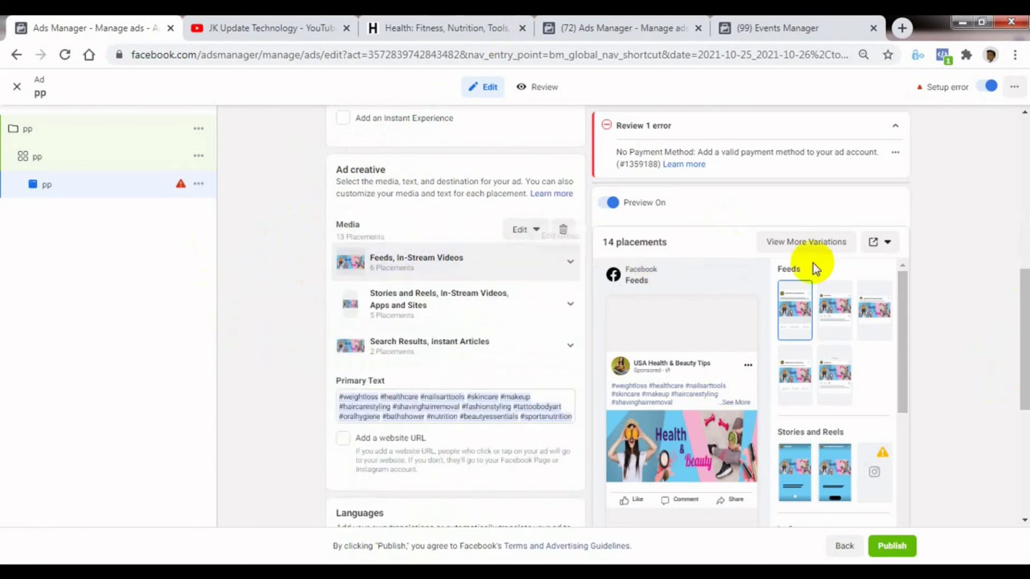
left_click_drag(1024, 343, 1002, 410)
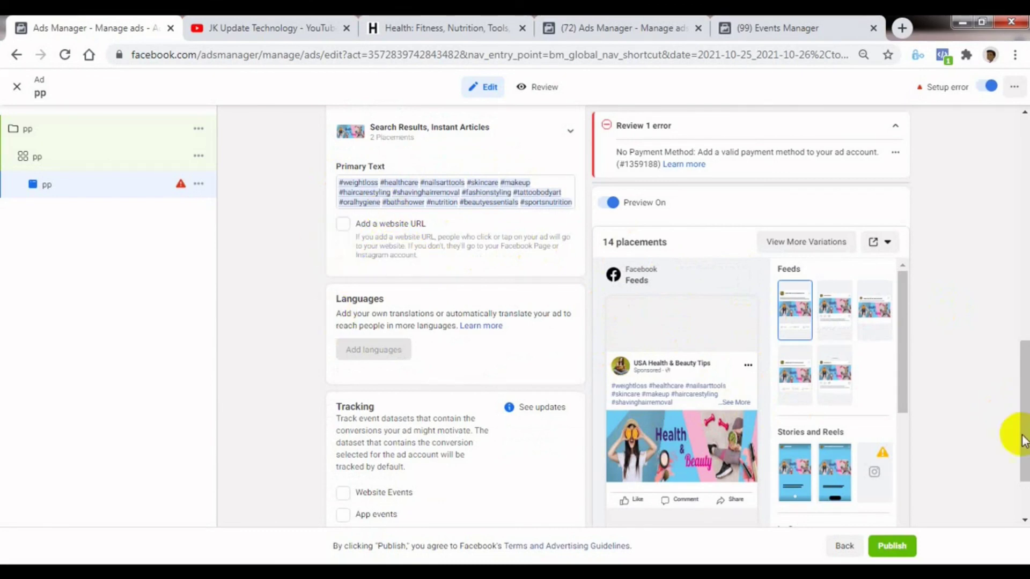
left_click_drag(1024, 448, 1024, 480)
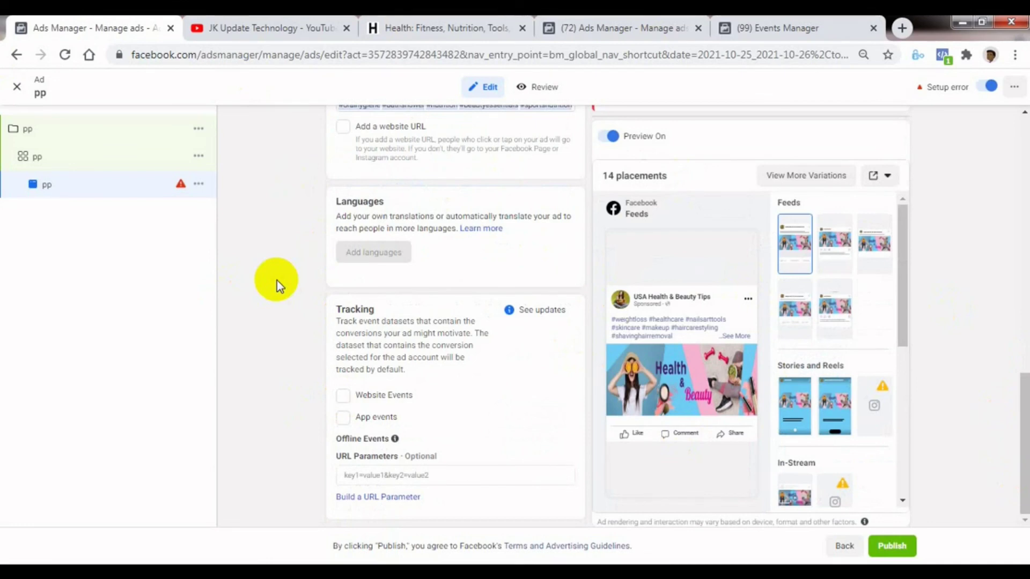
mouse_move(395, 438)
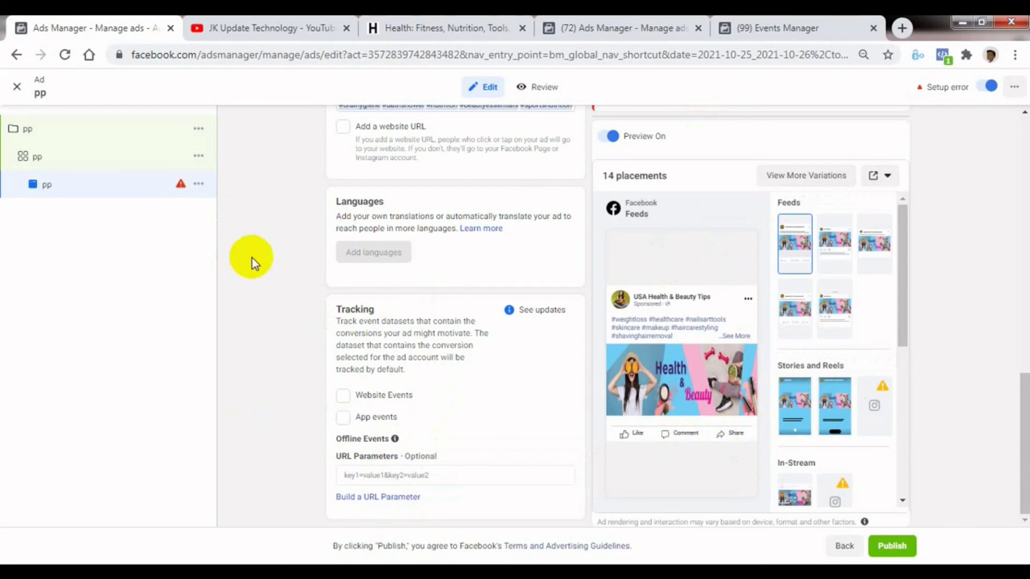
View the health.com website and the JK Update Technology YouTube channel as example destinations, and return to the ad editor
left_click(449, 25)
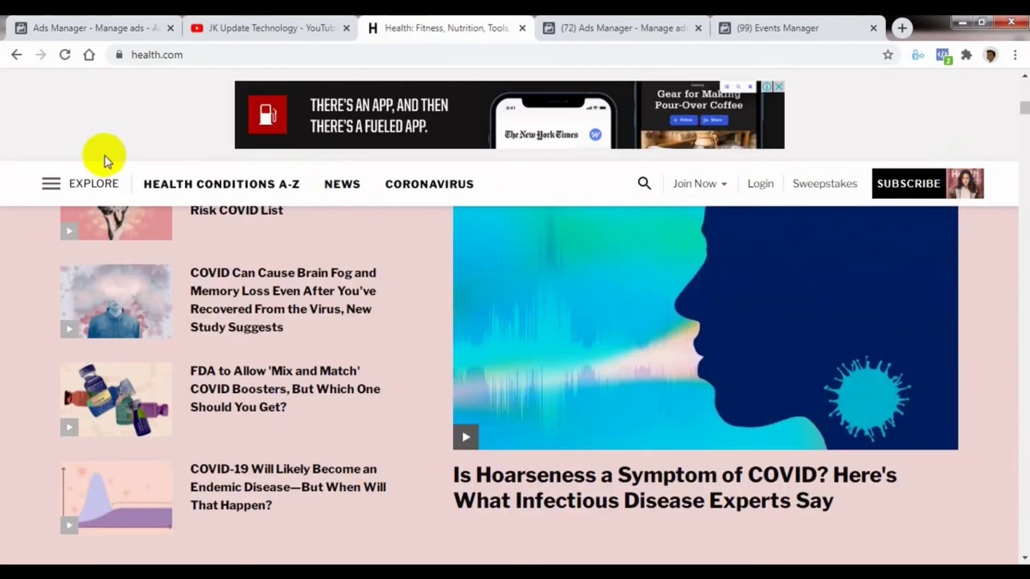
left_click(86, 25)
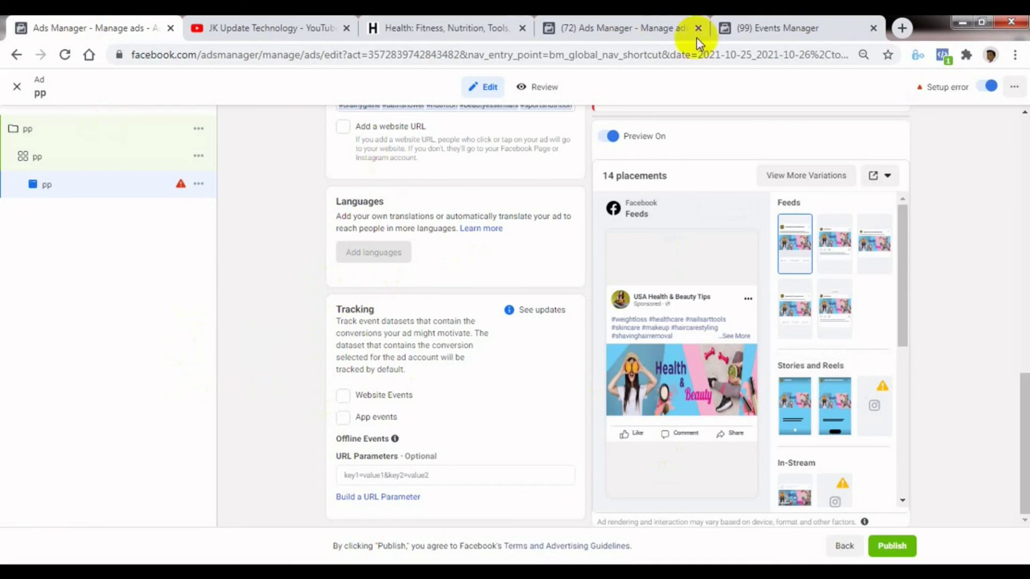
left_click(428, 29)
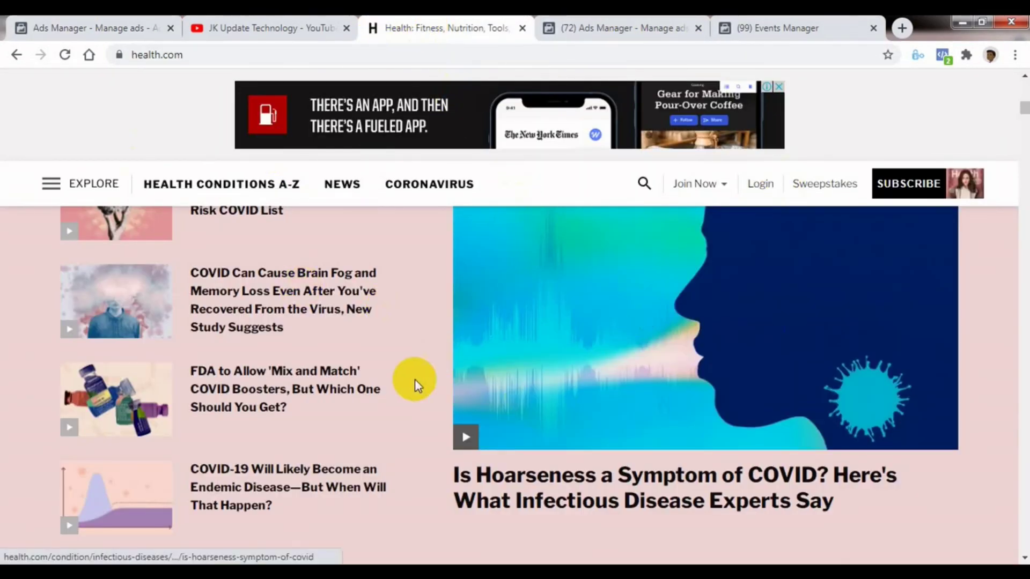
left_click(688, 265)
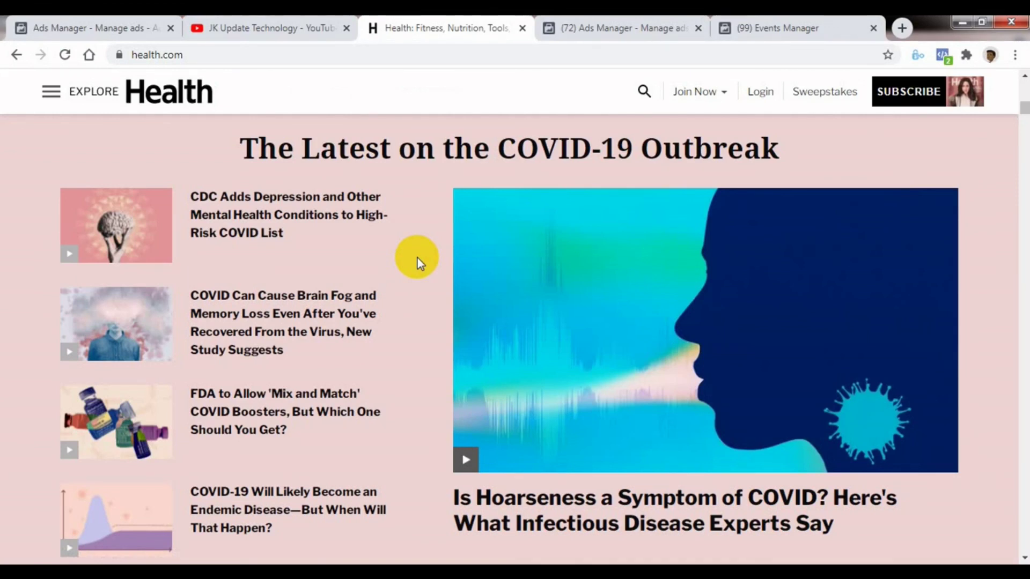
left_click(218, 27)
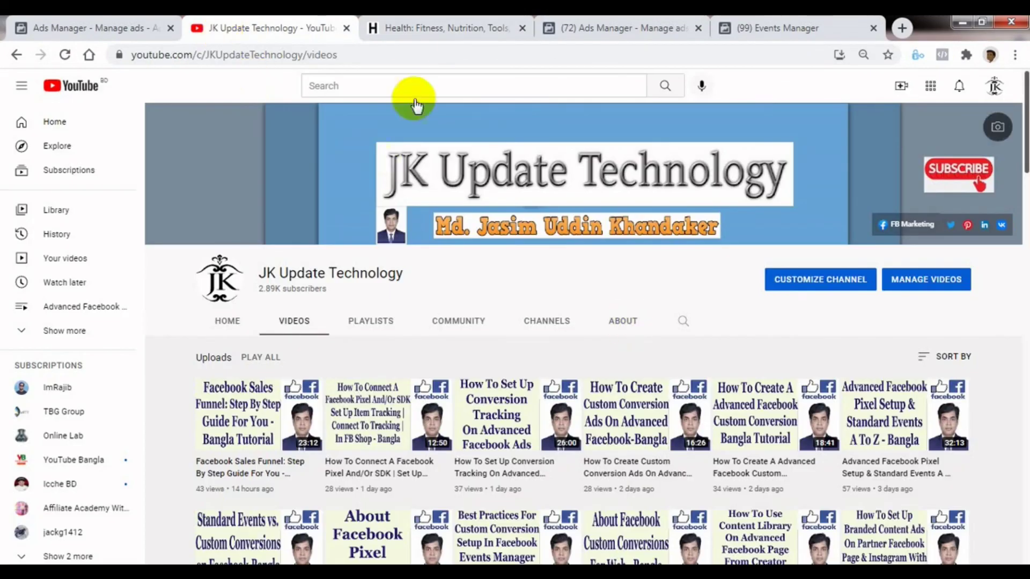
left_click(422, 24)
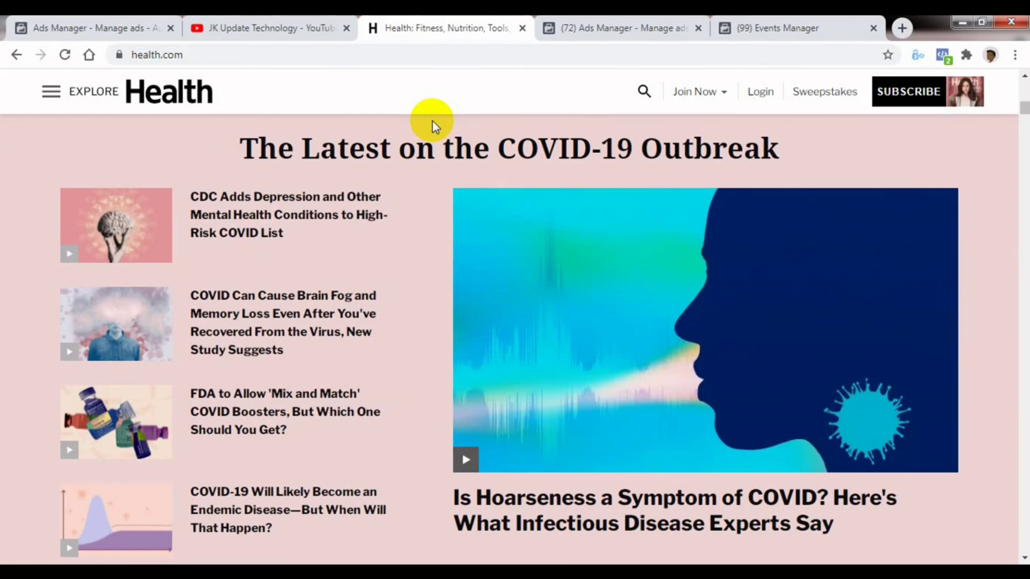
left_click(107, 28)
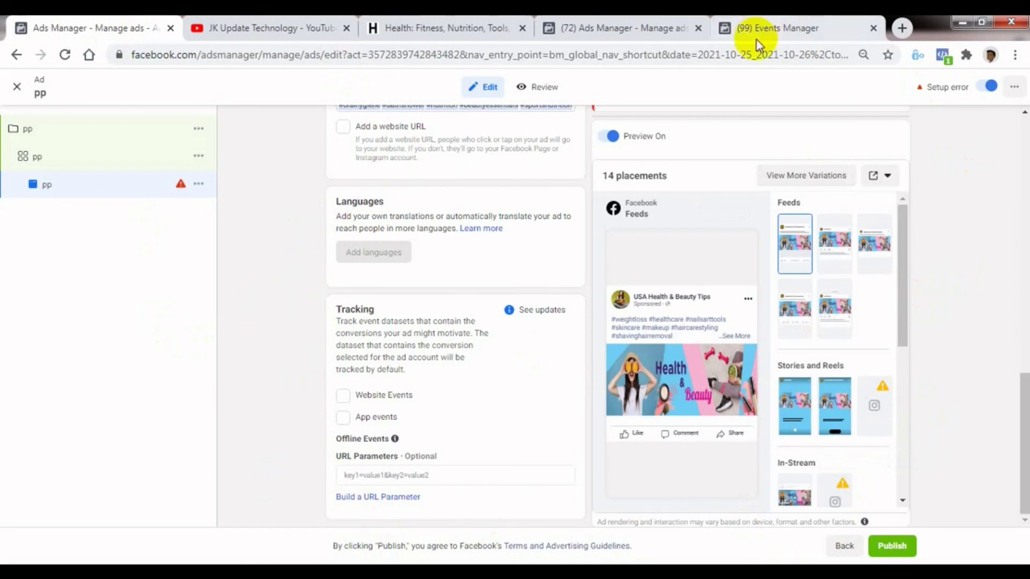
Compare the campaign objectives in the other Ads Manager browser tab with the TOF, MOF and BOF chart, and return to the ad editor
left_click(619, 32)
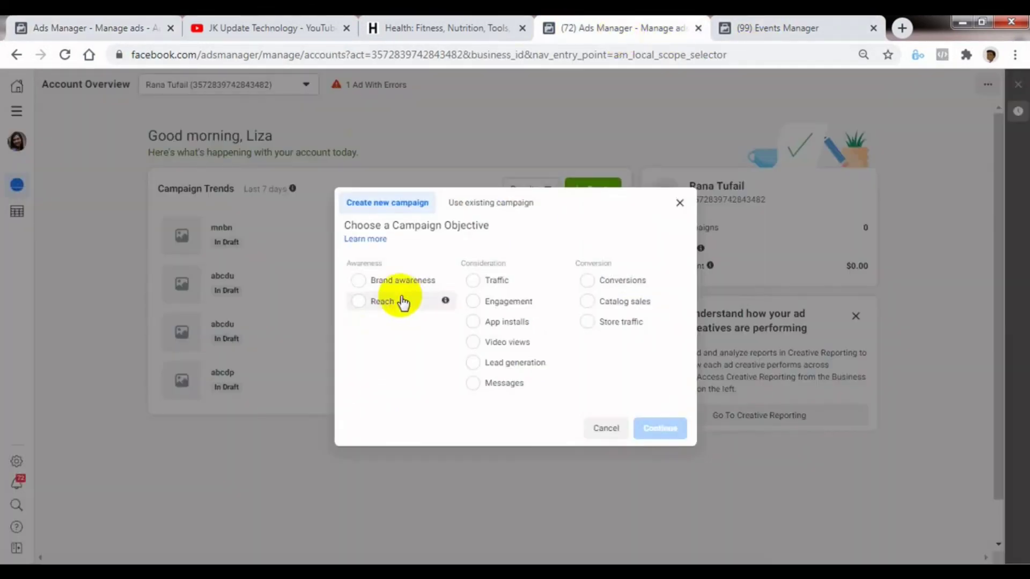
key("alt+Tab")
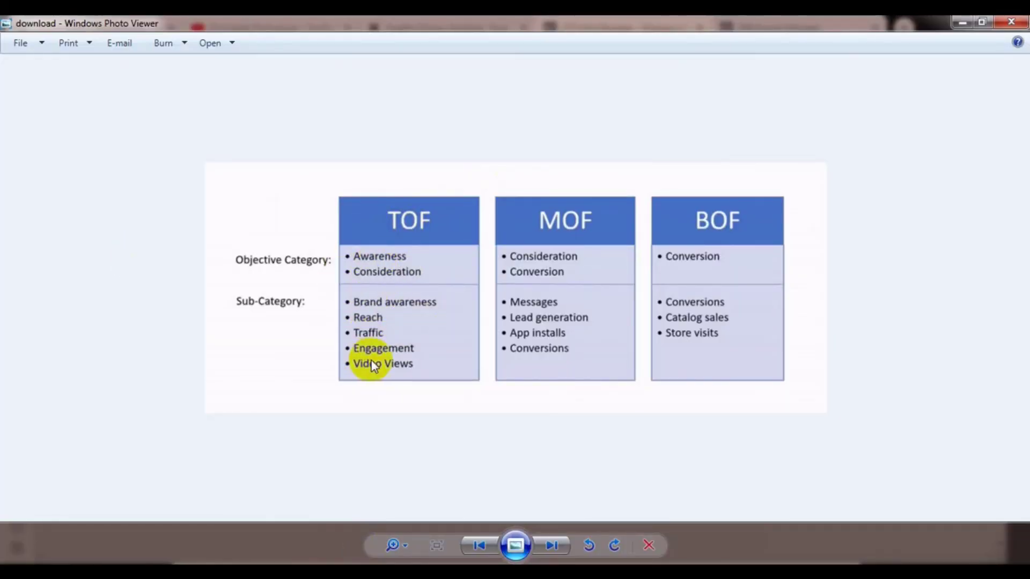
key("alt+Tab")
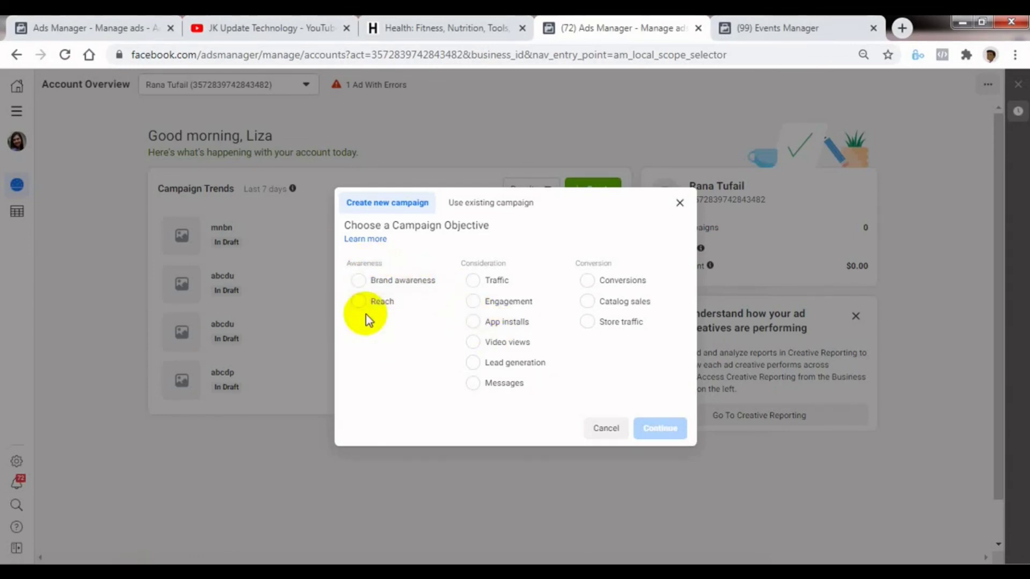
left_click(73, 26)
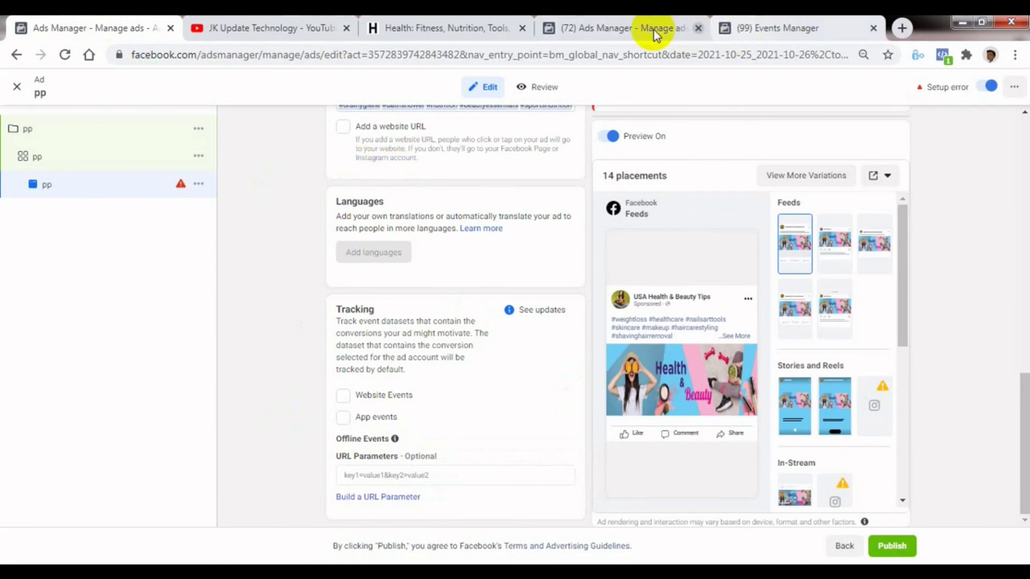
left_click(611, 24)
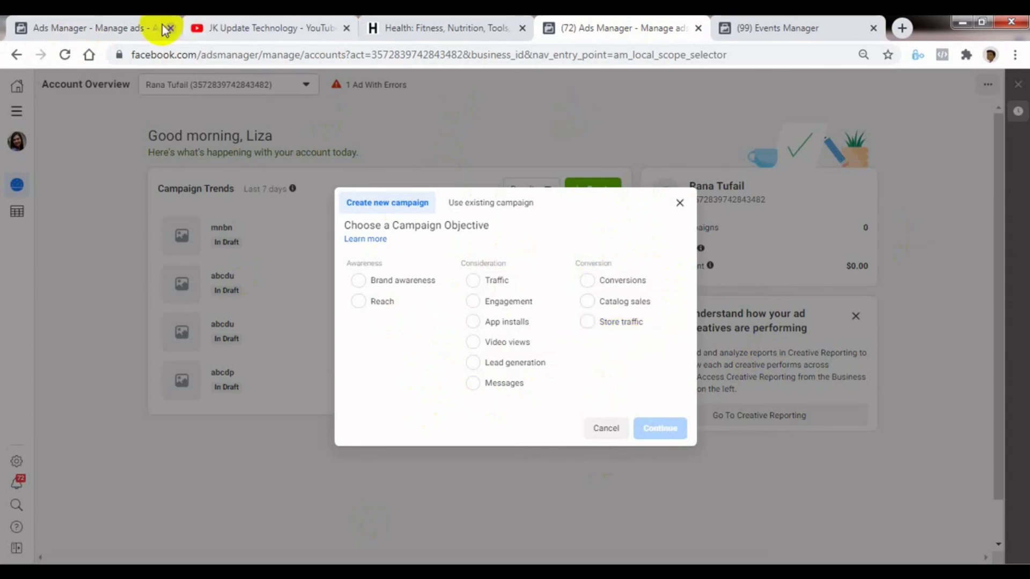
left_click(107, 27)
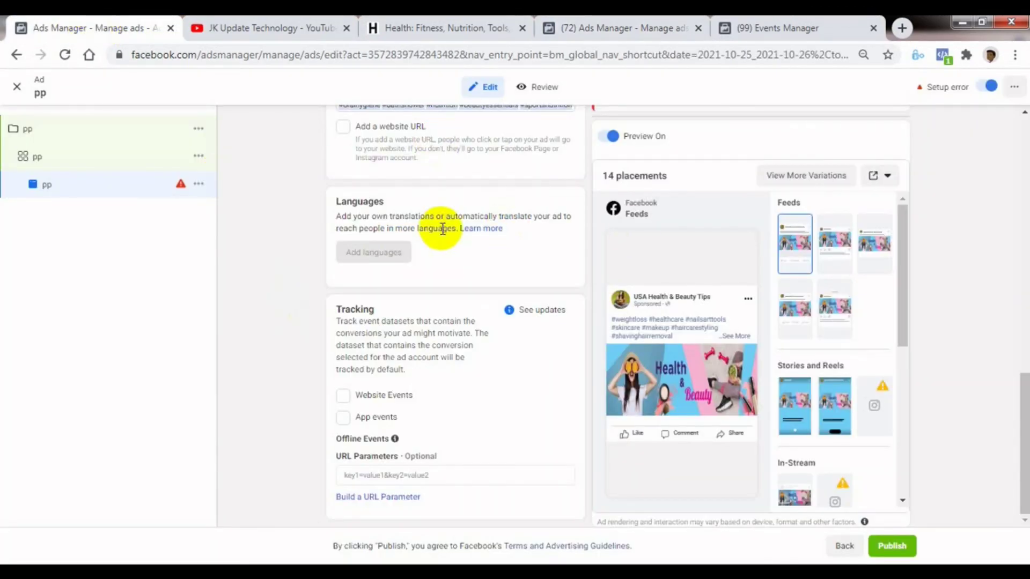